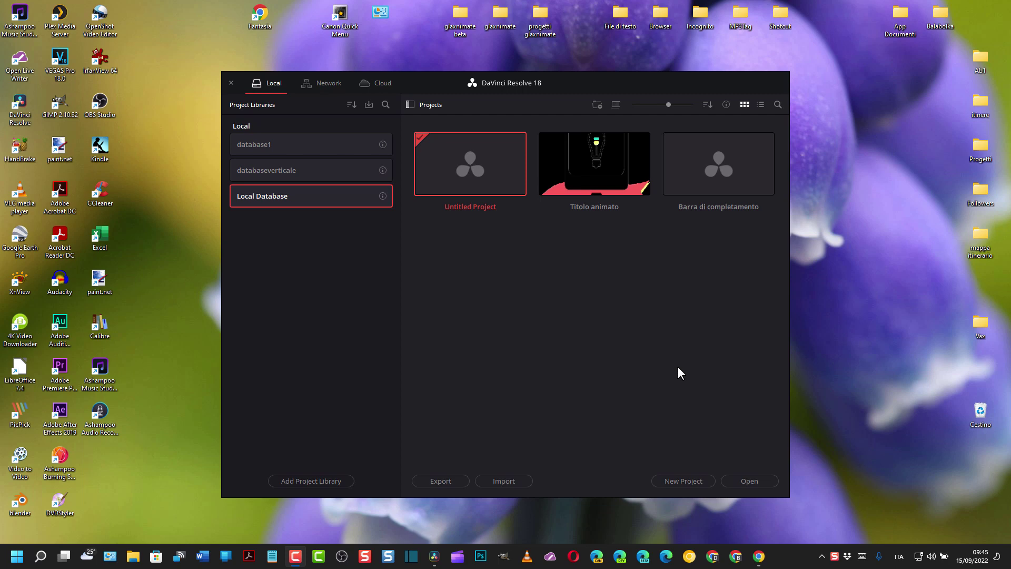
# Start a new project and clear the mistyped name 'tESTO'.
pyautogui.click(678, 481)
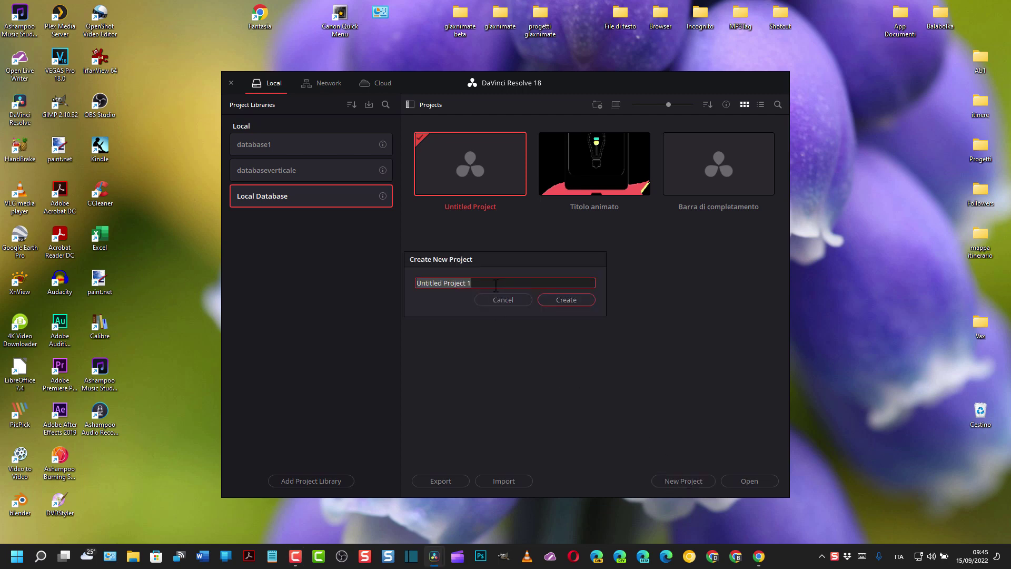
pyautogui.write('tESTO')
pyautogui.press('BackSpace')
pyautogui.press('BackSpace')
pyautogui.press('BackSpace')
# Create the project as 'Testo Personalizzato' and switch to the Edit page.
pyautogui.write('Testo Personalizzato')
pyautogui.click(570, 300)
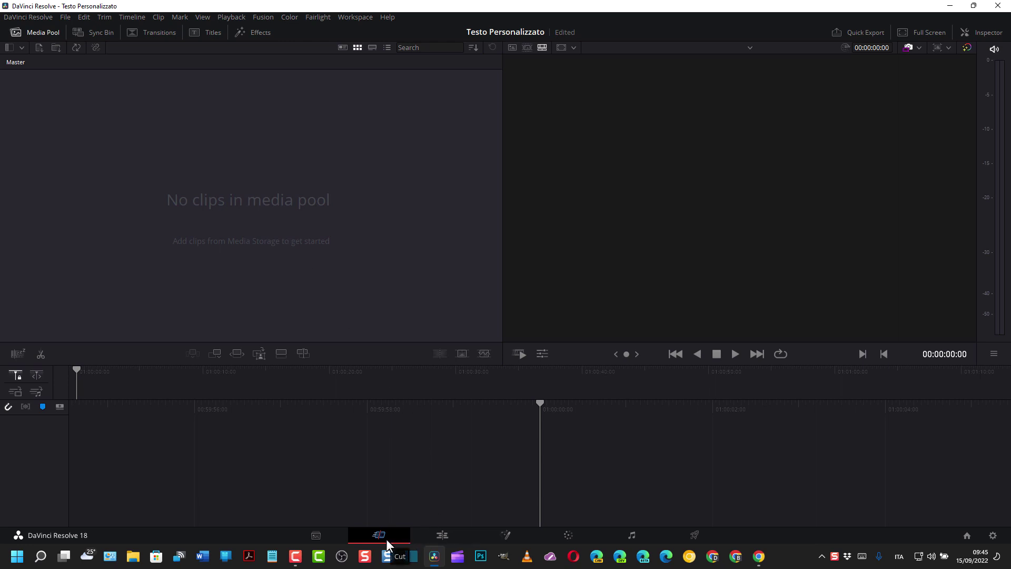
pyautogui.click(442, 535)
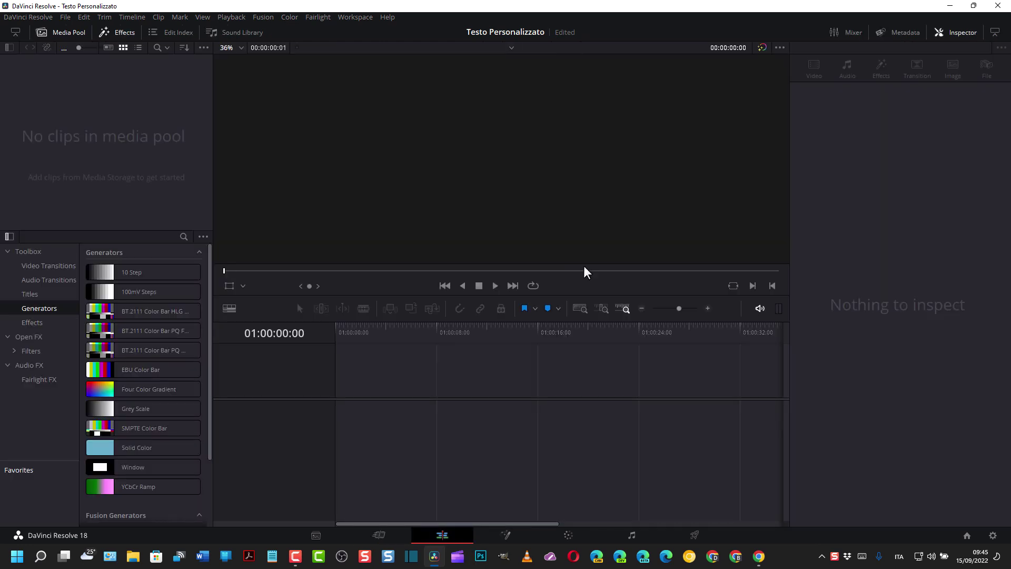
# Drag the plain Text title from the Titles list onto the timeline.
pyautogui.click(27, 294)
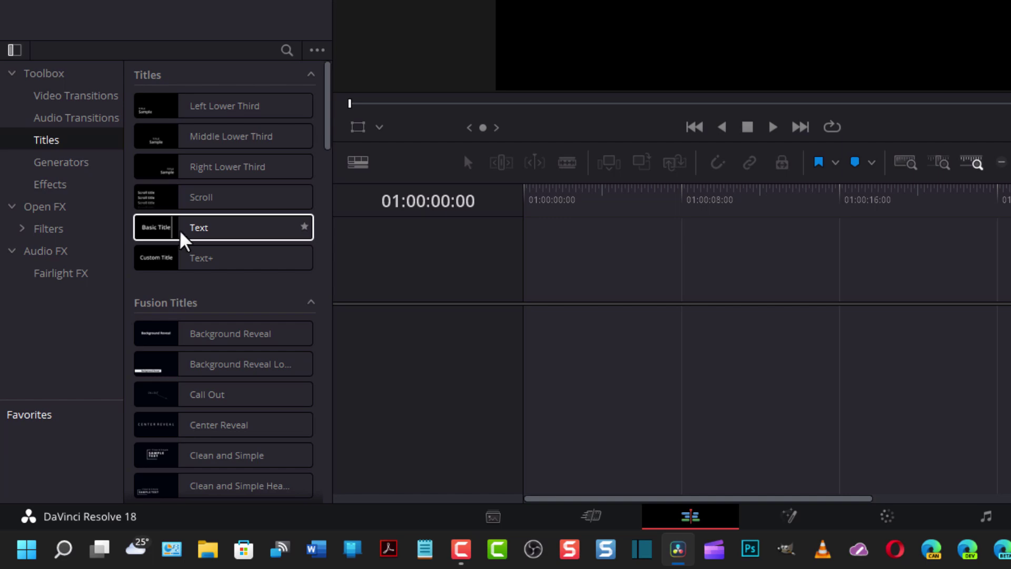
pyautogui.click(131, 343)
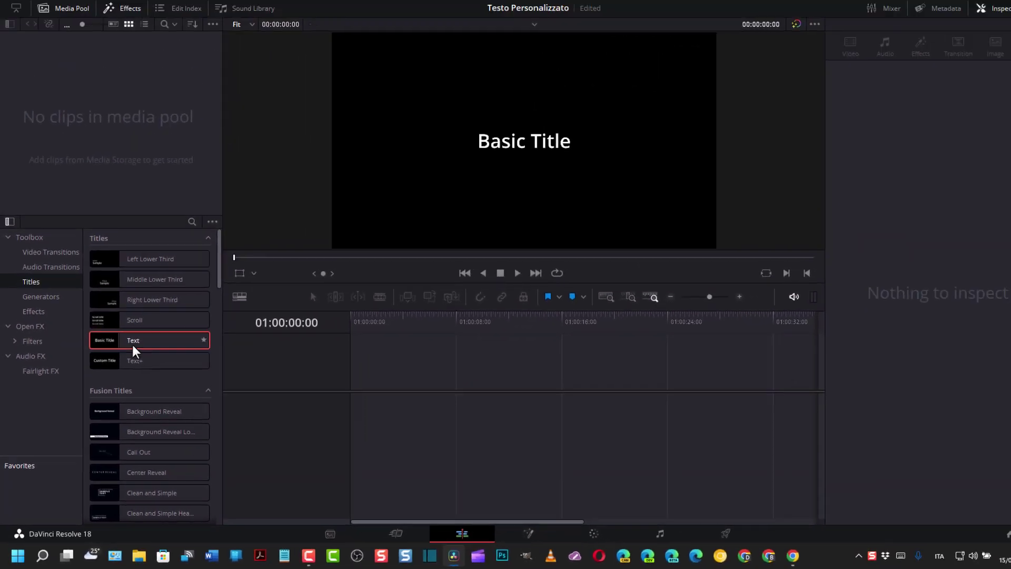
pyautogui.moveTo(131, 344)
pyautogui.mouseDown()
pyautogui.moveTo(417, 413)
pyautogui.moveTo(380, 424)
pyautogui.moveTo(378, 396)
pyautogui.mouseUp()
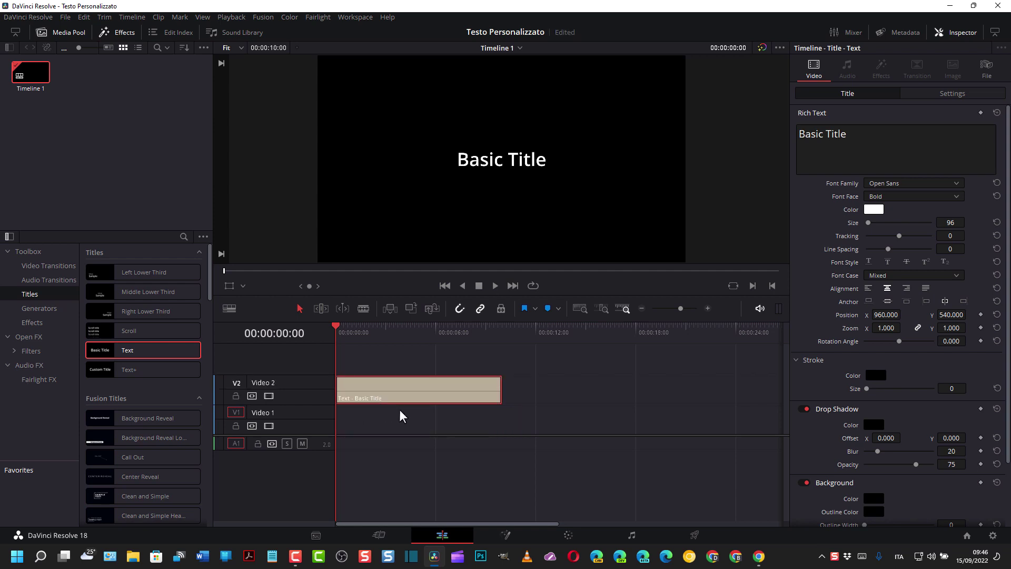
# Add a Four Color Gradient generator to the timeline, then cut it away again.
pyautogui.click(50, 310)
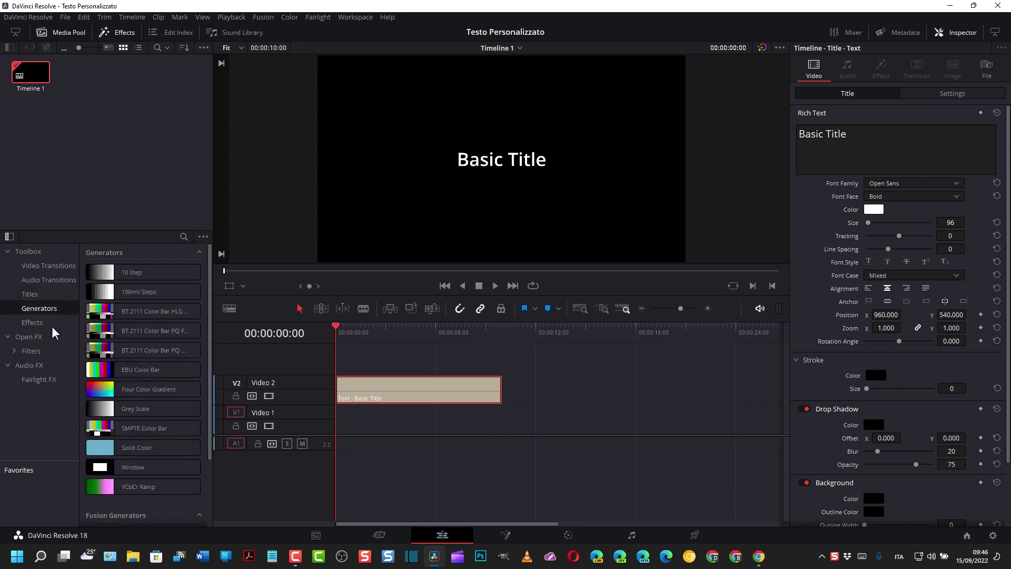
pyautogui.moveTo(117, 390)
pyautogui.mouseDown()
pyautogui.moveTo(360, 444)
pyautogui.moveTo(361, 434)
pyautogui.mouseUp()
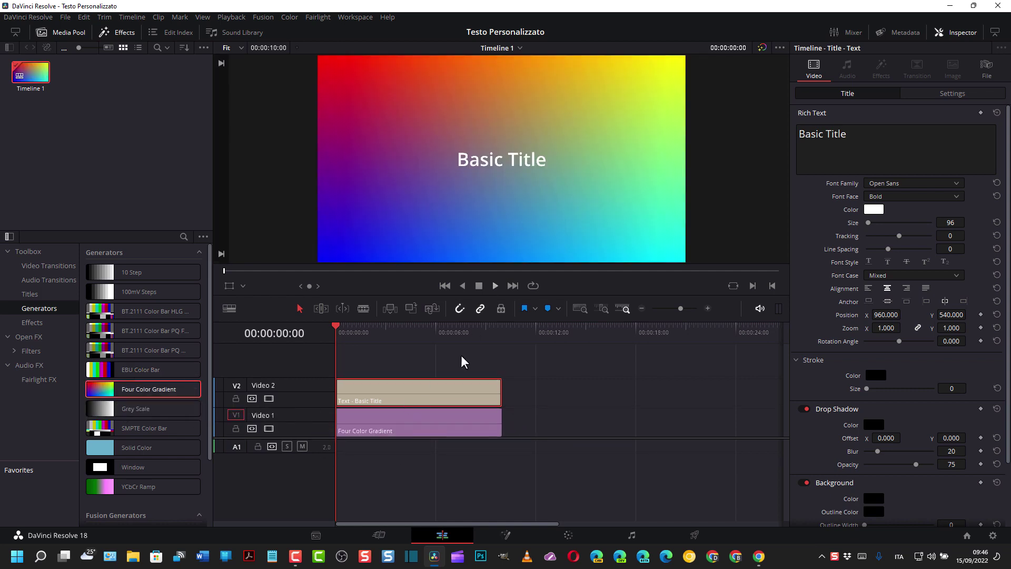
pyautogui.click(433, 426)
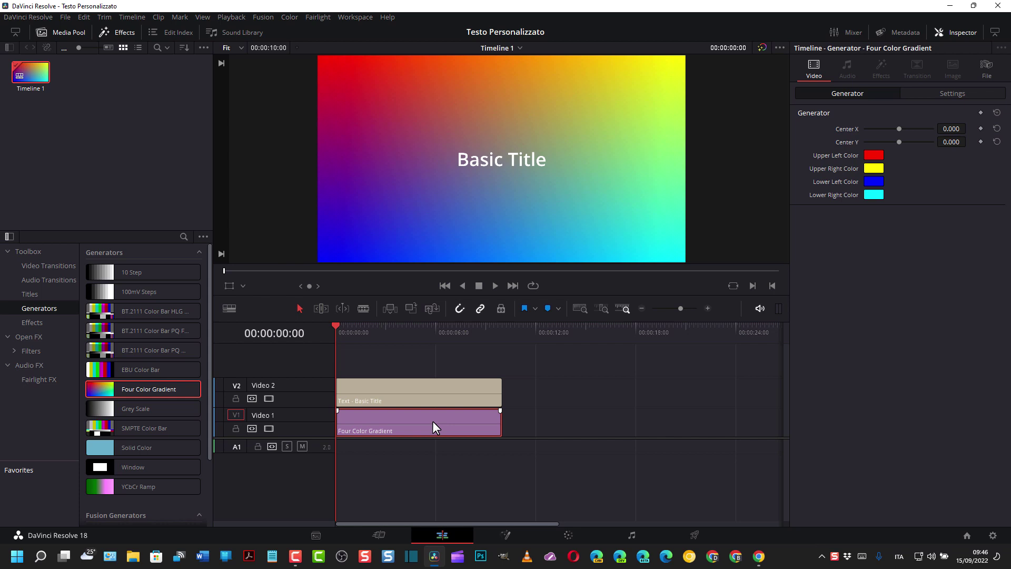
pyautogui.rightClick(433, 426)
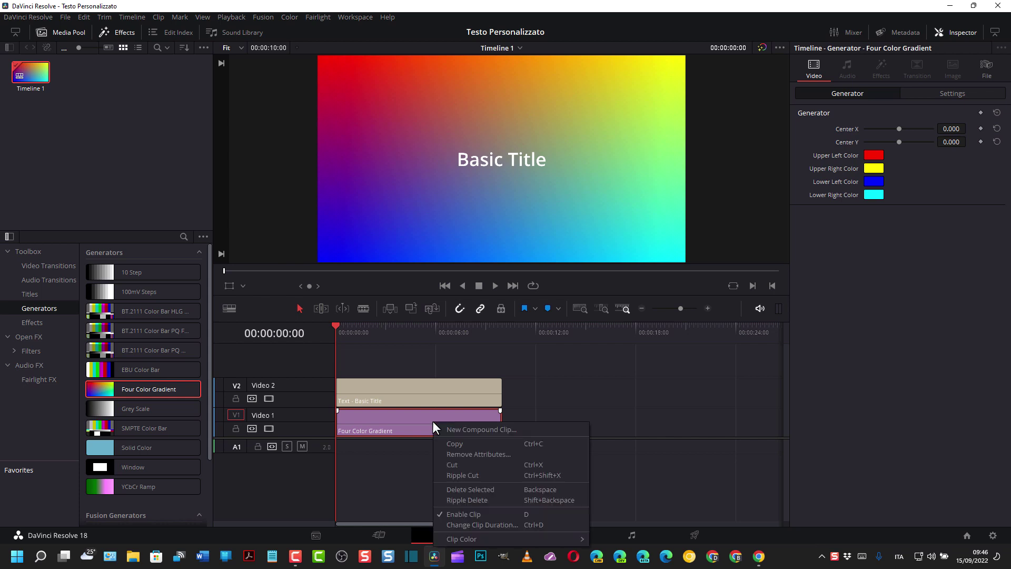
pyautogui.click(455, 463)
# Move the Basic Title clip down from Video 2 to Video 1.
pyautogui.moveTo(394, 402); pyautogui.dragTo(395, 426)
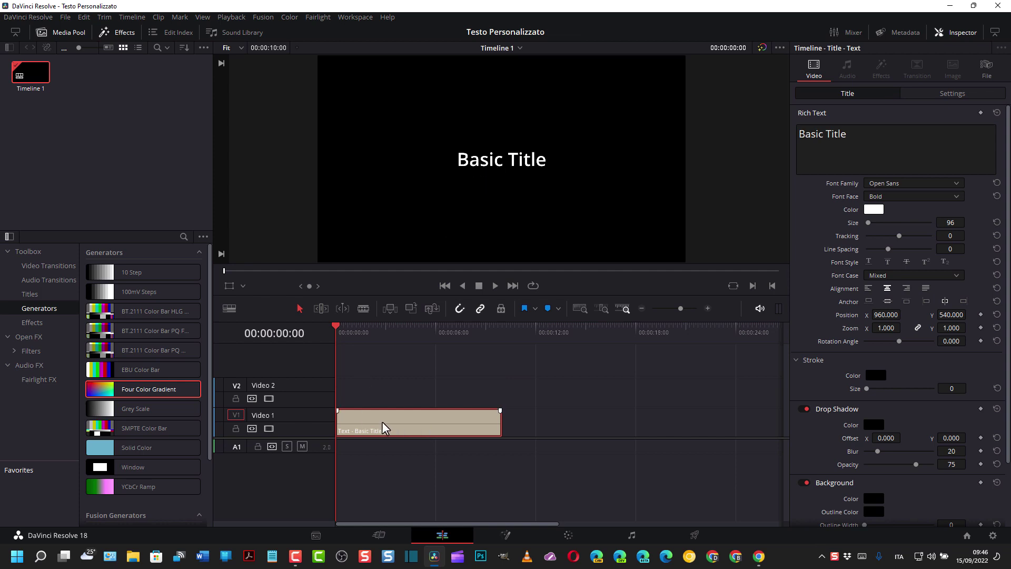
pyautogui.click(962, 33)
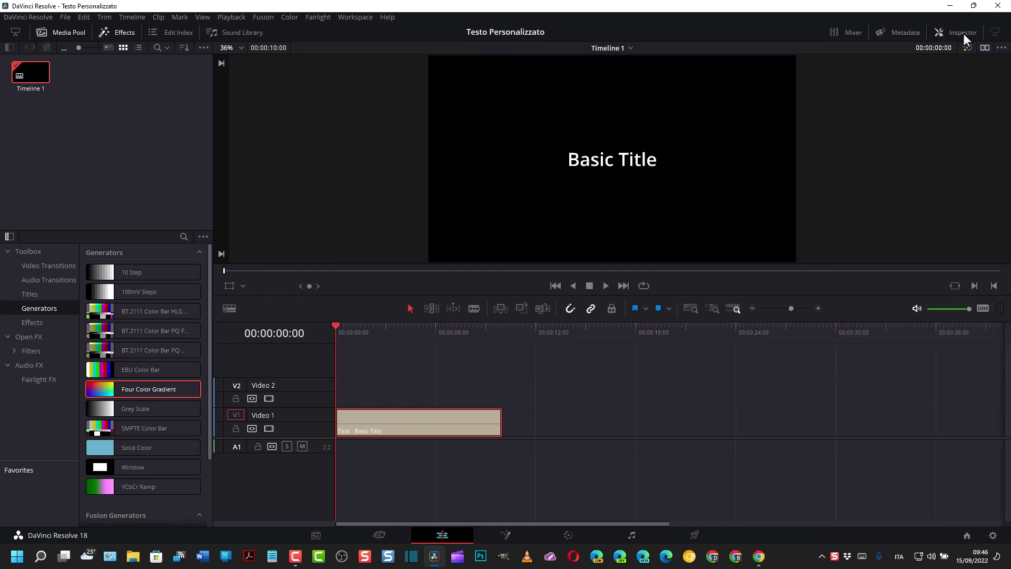
pyautogui.click(962, 33)
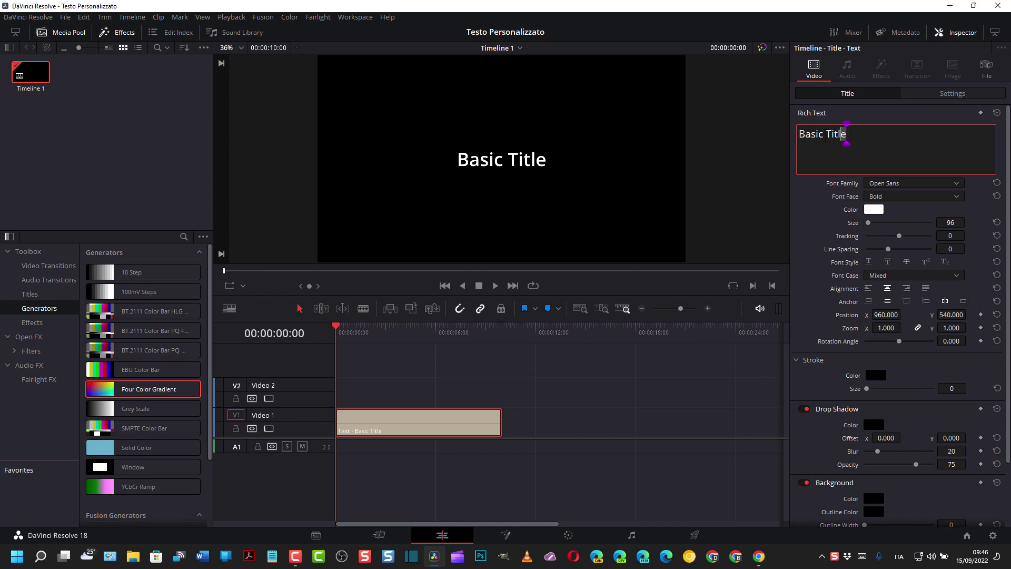
# Replace 'Basic Title' with 'TESTO DI PROVA SU DAVINCI RESOLVE MULTIPIATTAFORMA', fixing the DAVICNI typo.
pyautogui.moveTo(851, 135); pyautogui.dragTo(800, 136)
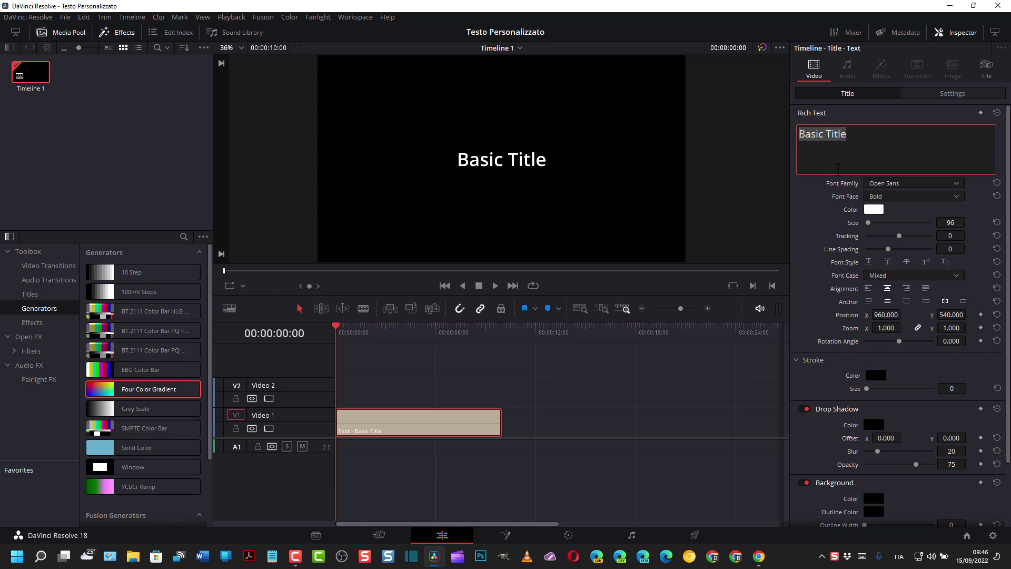
pyautogui.write('TES')
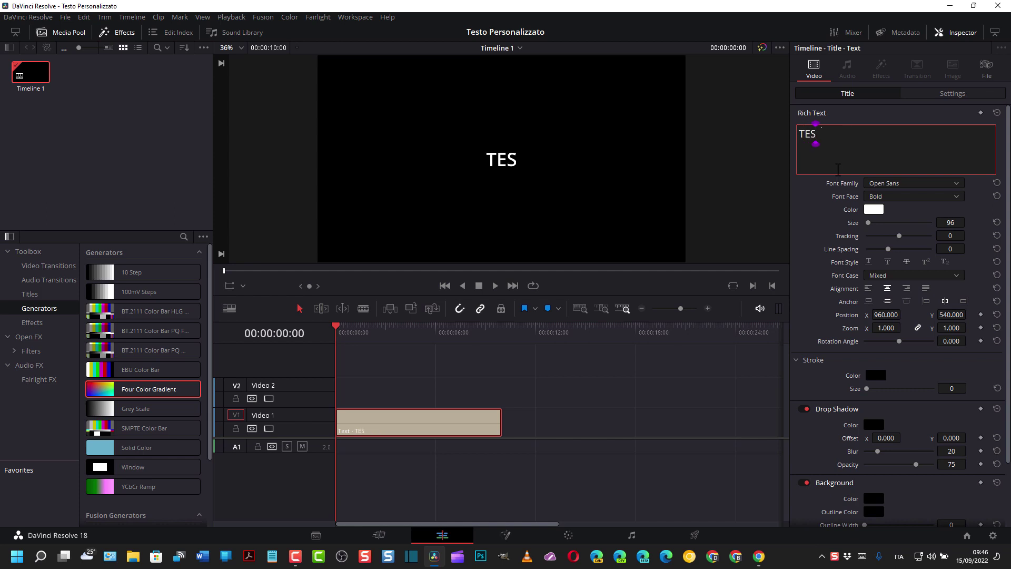
pyautogui.write('TO DI ')
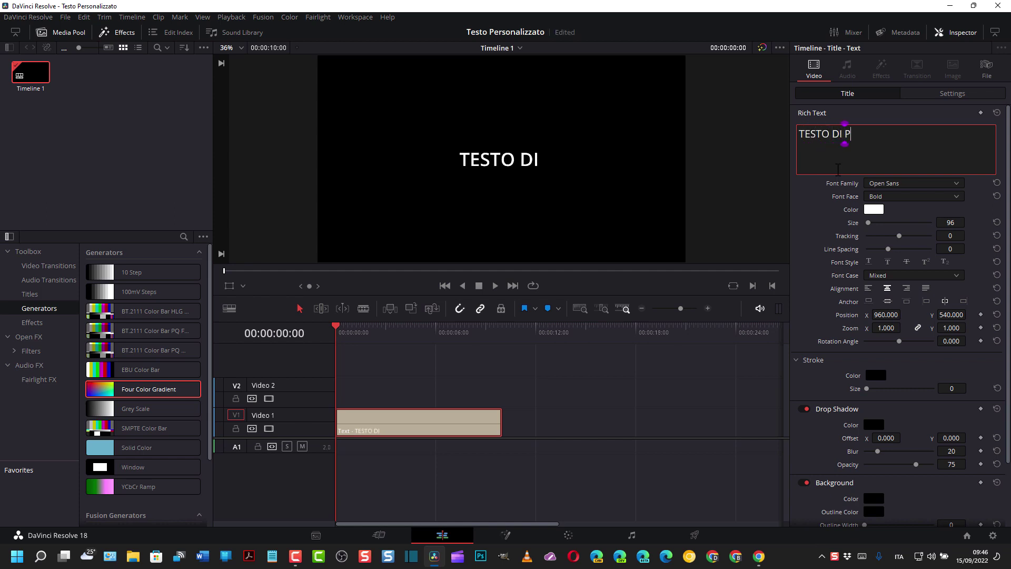
pyautogui.write('PROVA')
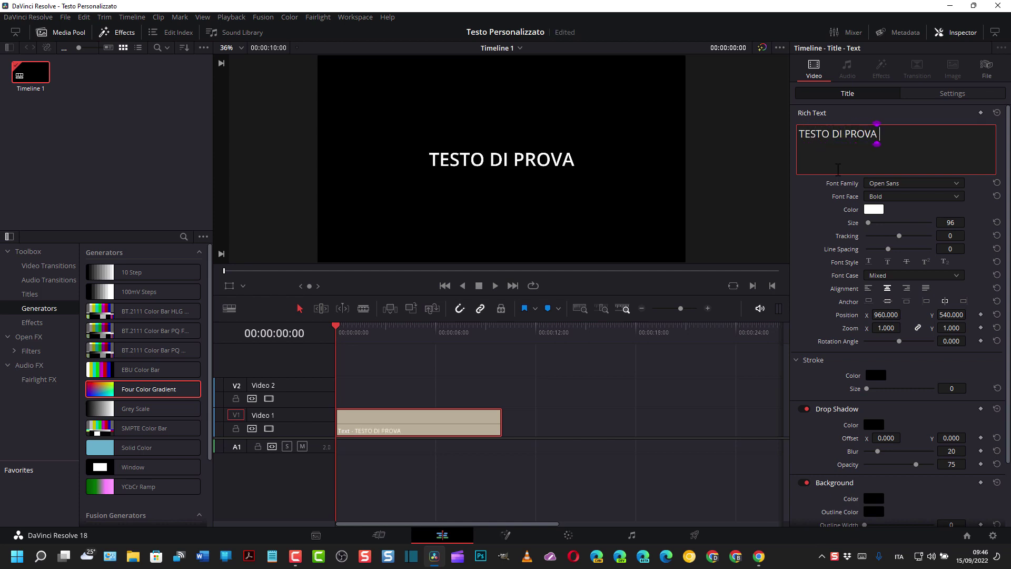
pyautogui.write(' SU ')
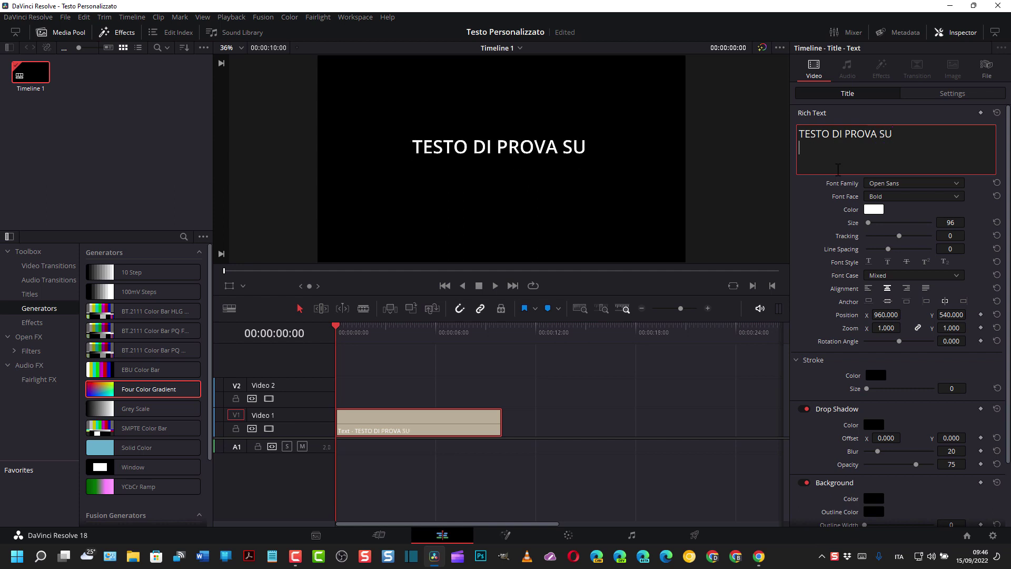
pyautogui.write('DAVICNI')
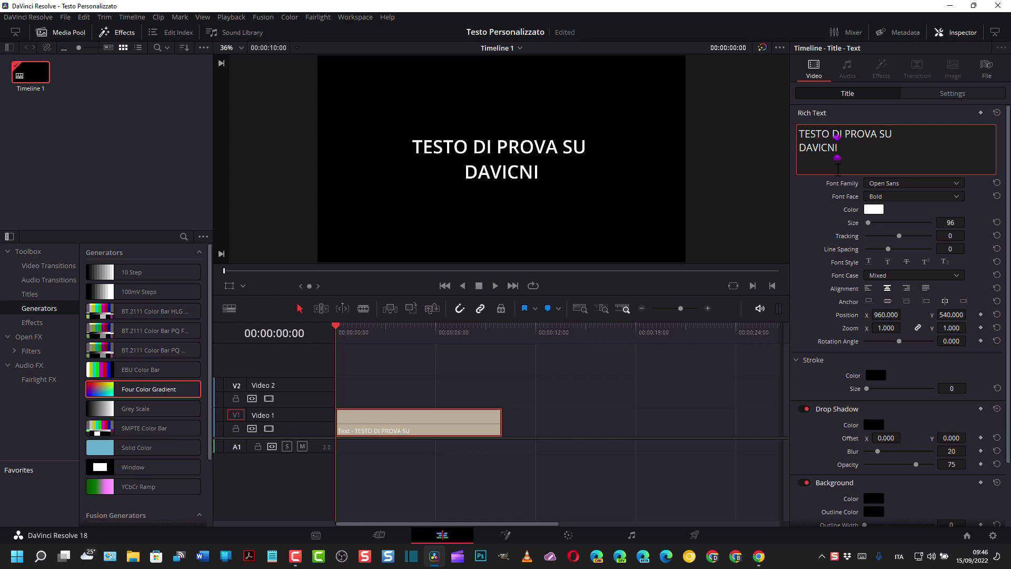
pyautogui.press('BackSpace')
pyautogui.press('BackSpace')
pyautogui.press('BackSpace')
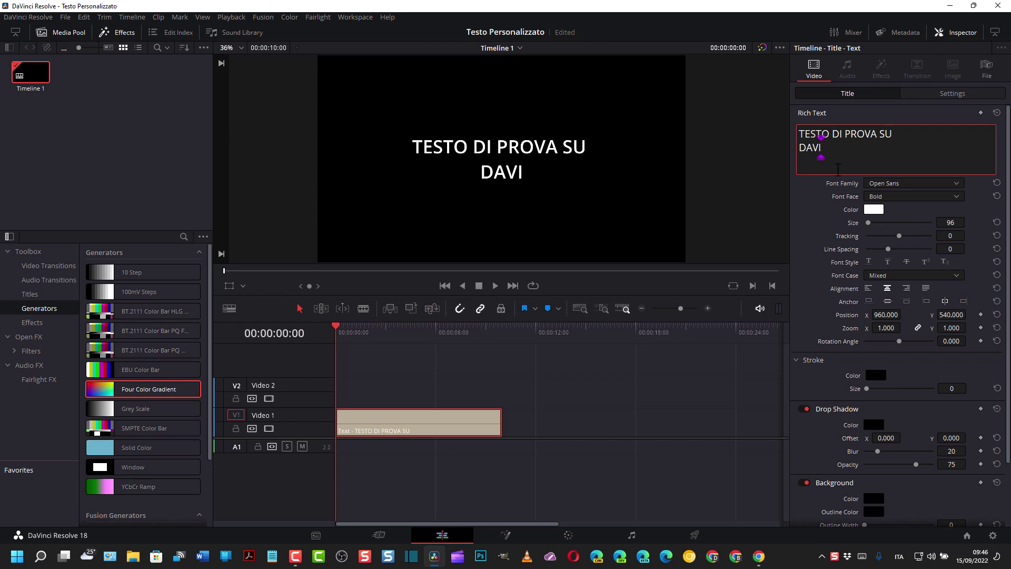
pyautogui.write('NCI RESOLV')
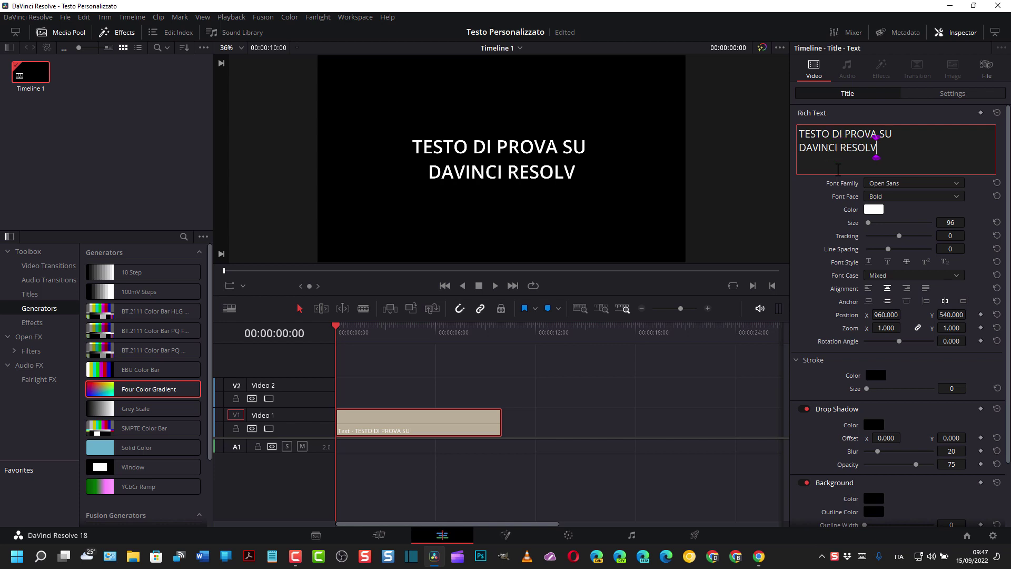
pyautogui.write('E ')
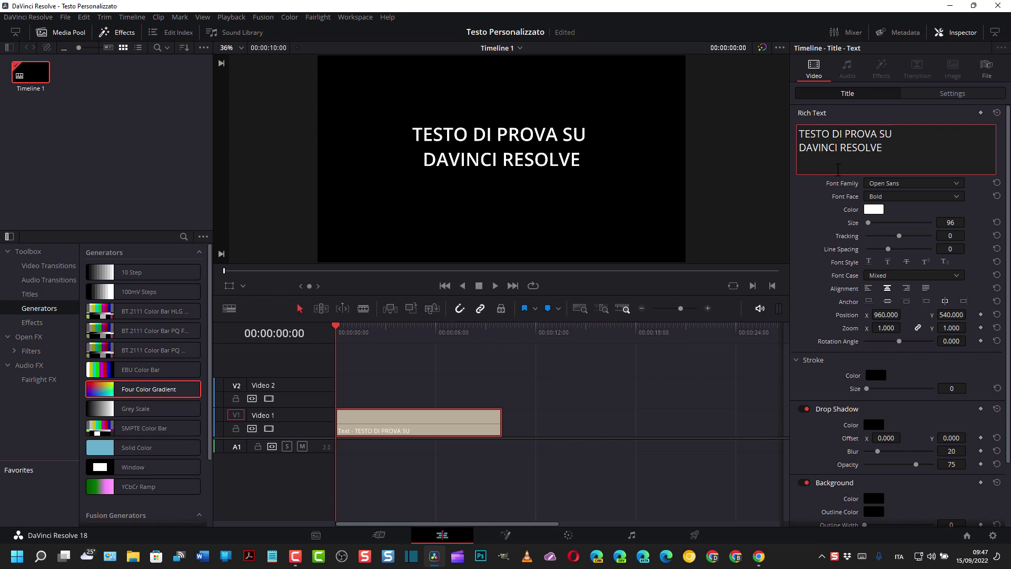
pyautogui.write('MULTIPI')
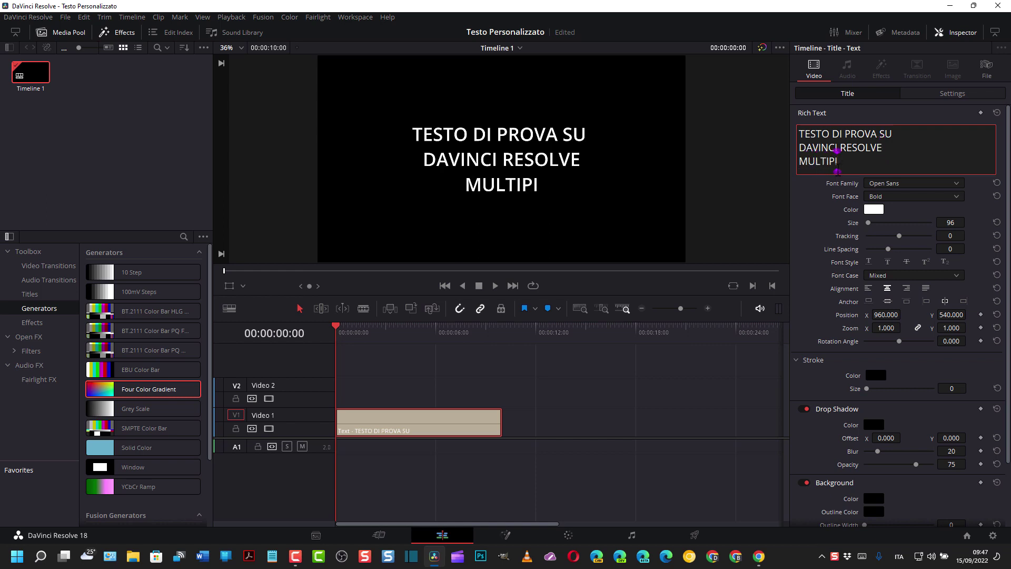
pyautogui.write('ATTAFORMA')
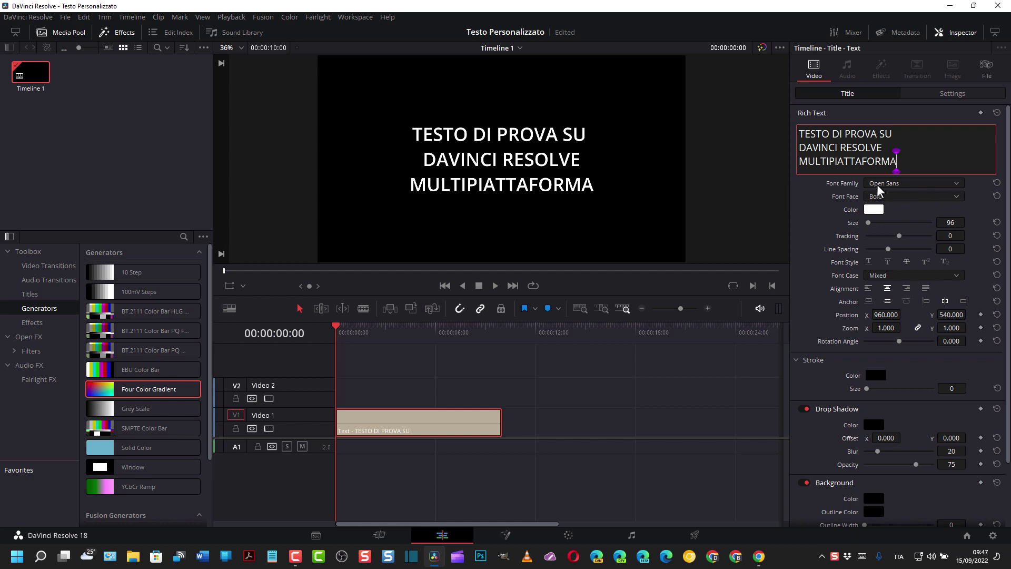
# Browse the Font Family list and keep the title in Open Sans.
pyautogui.click(956, 183)
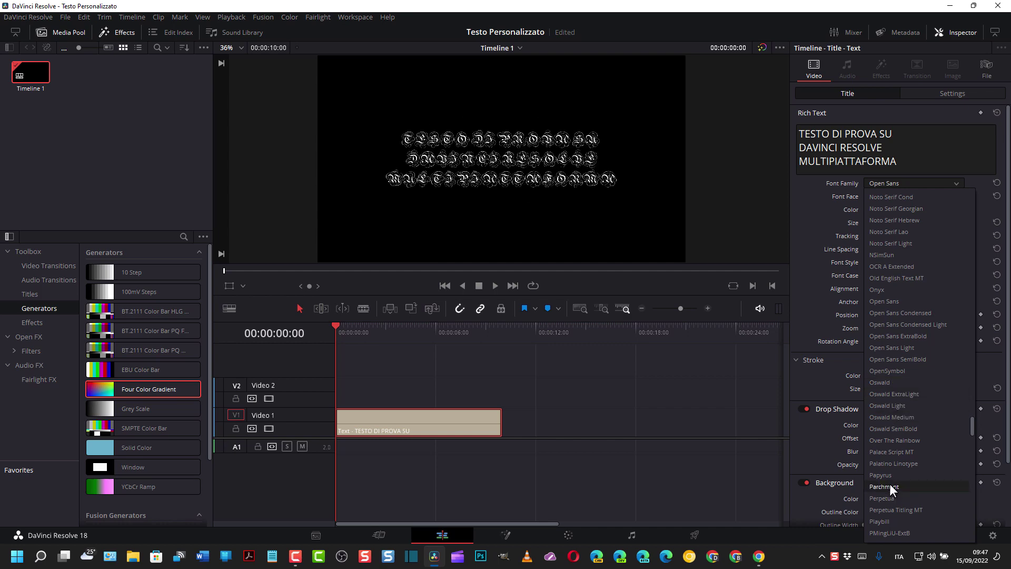
pyautogui.scroll(-3, 890, 488)
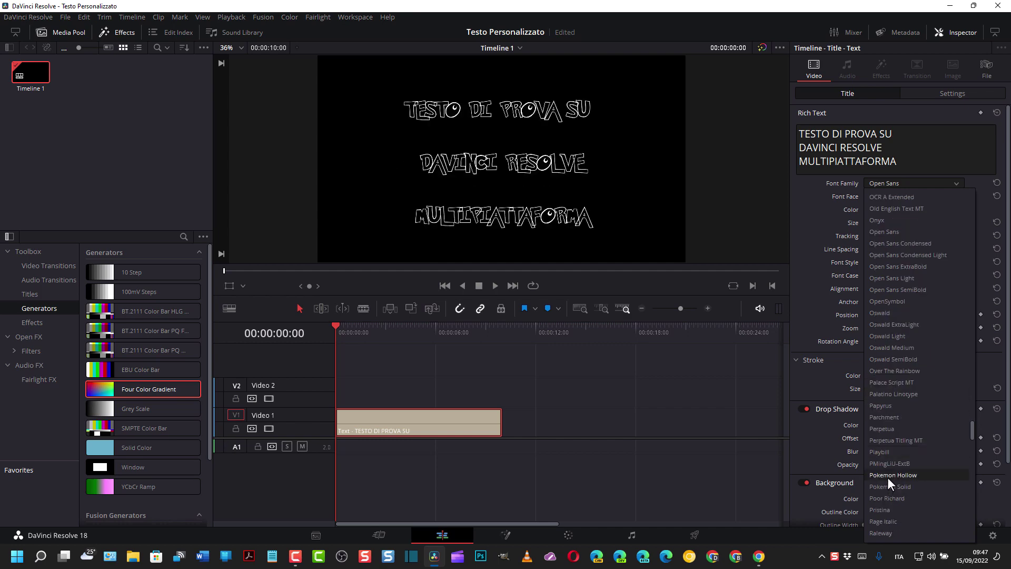
pyautogui.scroll(-7, 887, 489)
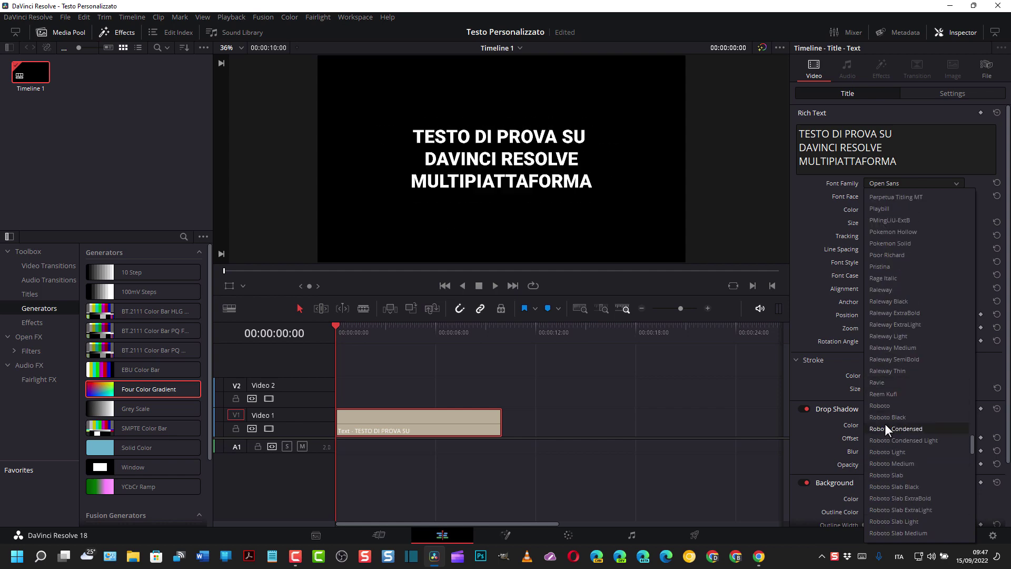
pyautogui.scroll(-4, 884, 436)
pyautogui.scroll(-5, 885, 451)
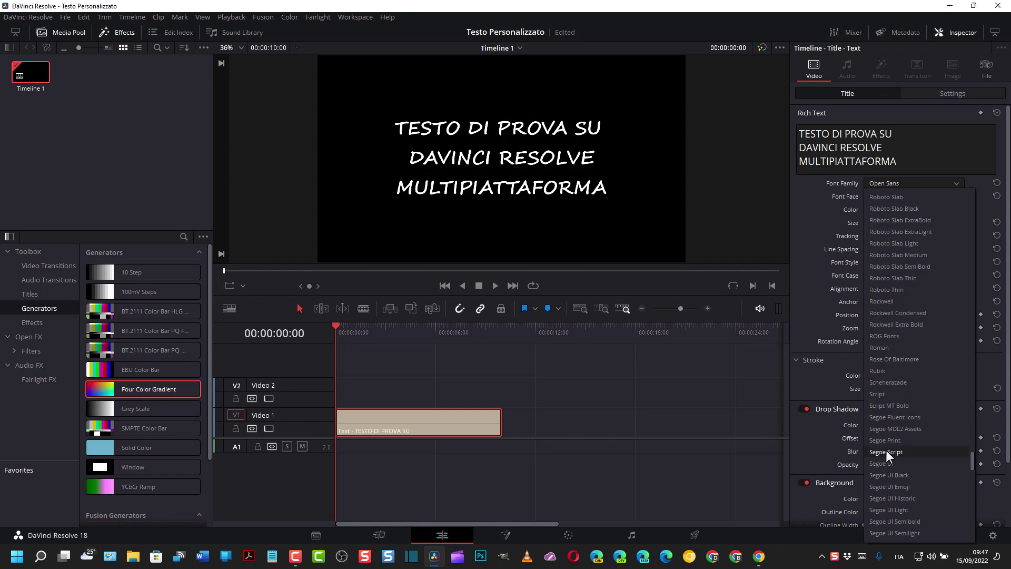
pyautogui.scroll(-5, 886, 449)
pyautogui.scroll(-3, 882, 444)
pyautogui.scroll(-4, 884, 444)
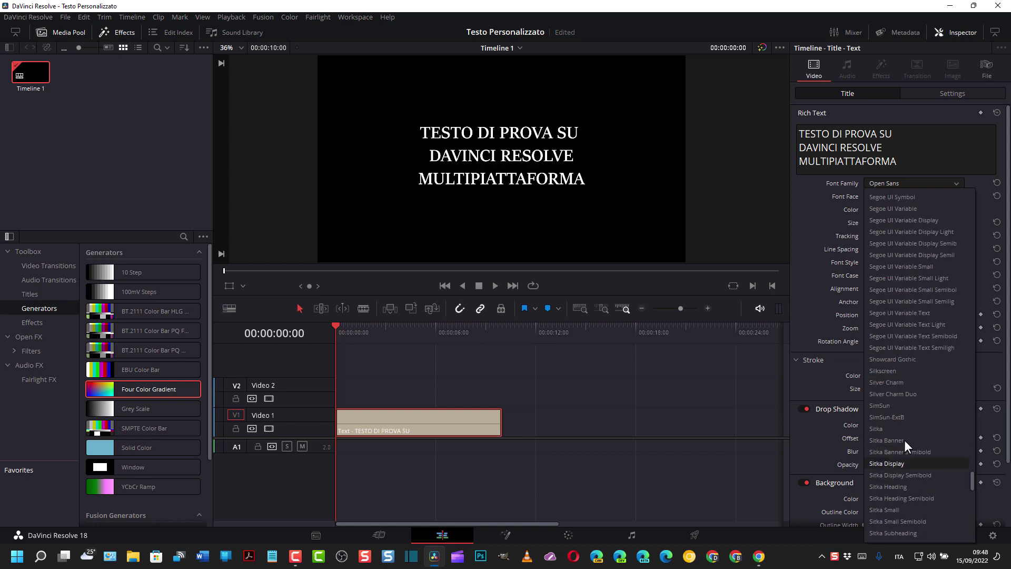
pyautogui.click(754, 198)
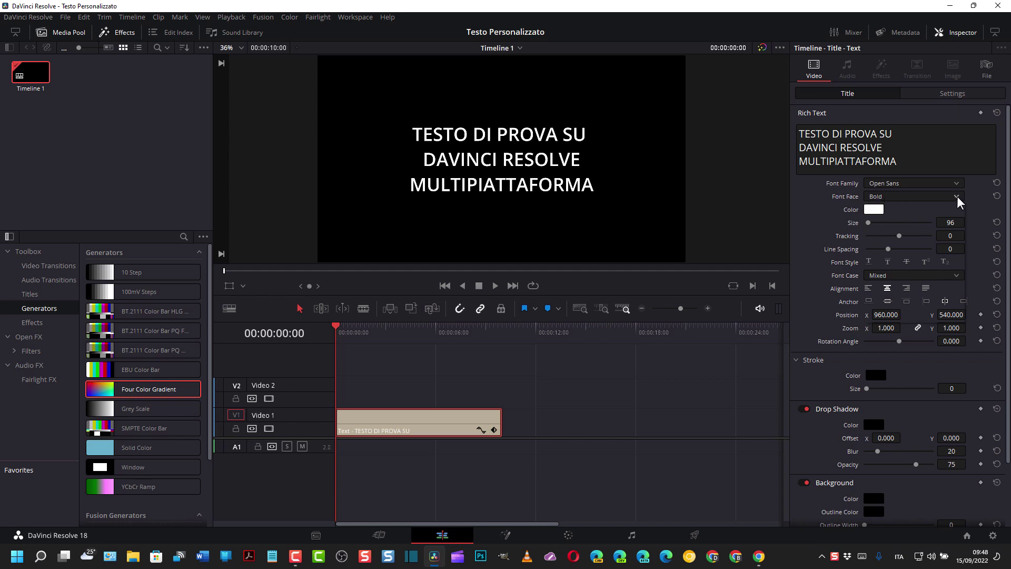
# Keep the Bold font face and colour the title text orange (#ffaa00).
pyautogui.click(957, 198)
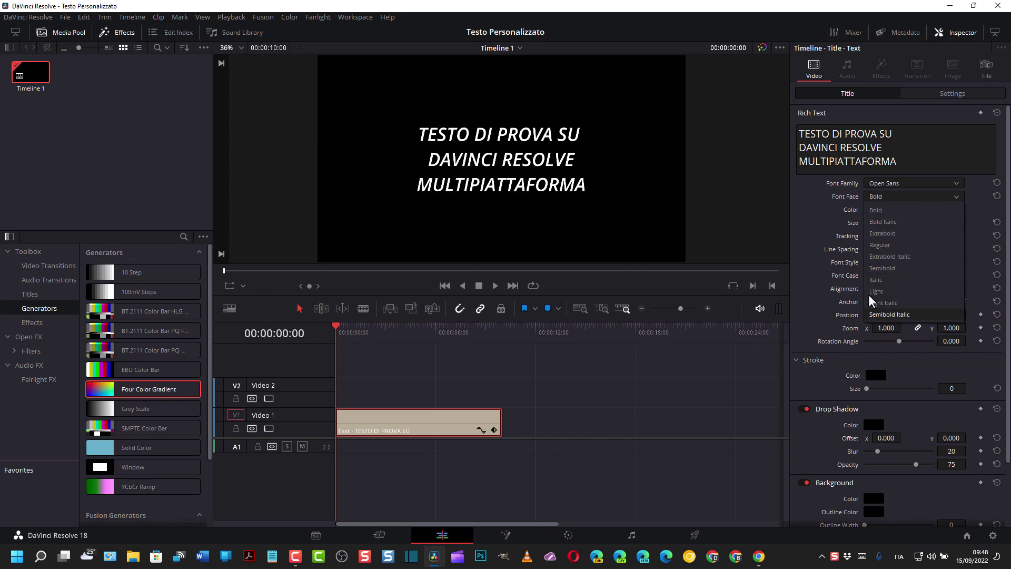
pyautogui.click(772, 200)
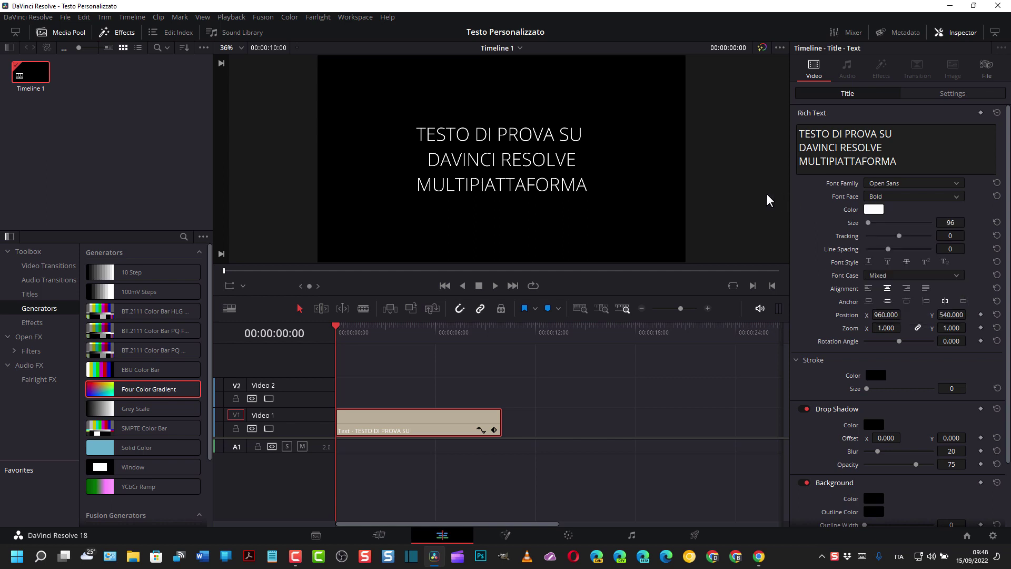
pyautogui.click(873, 210)
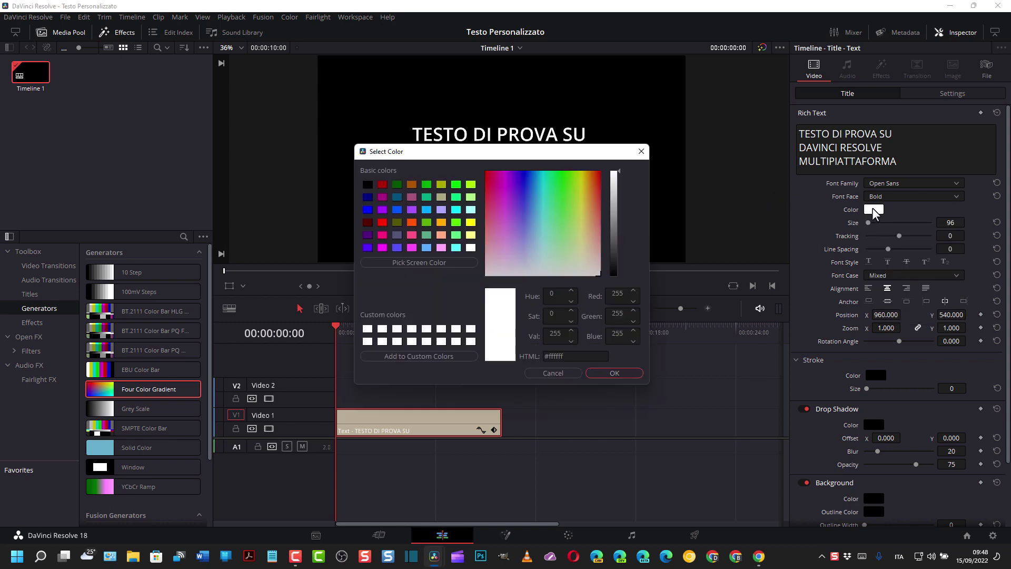
pyautogui.click(440, 222)
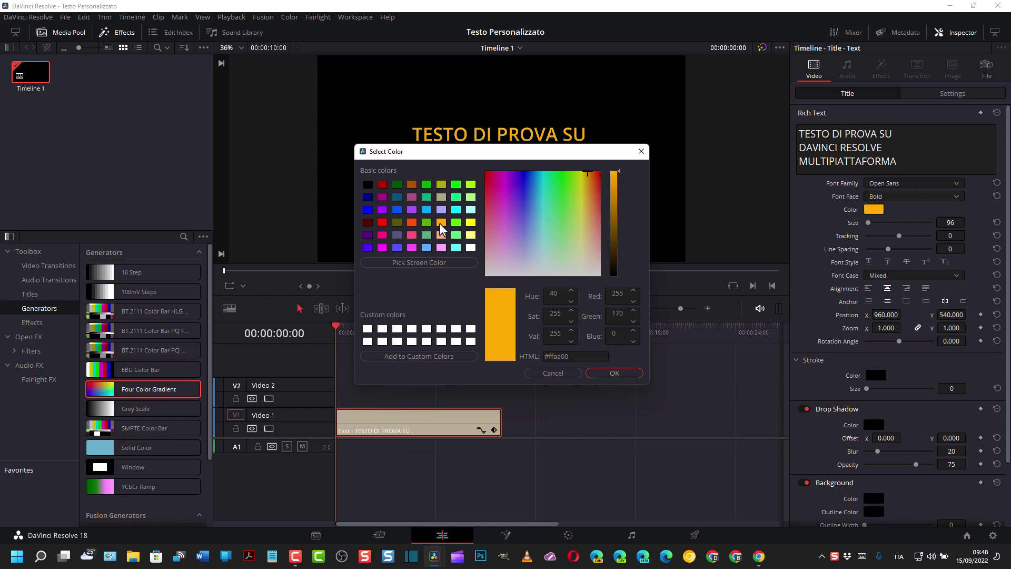
pyautogui.click(612, 373)
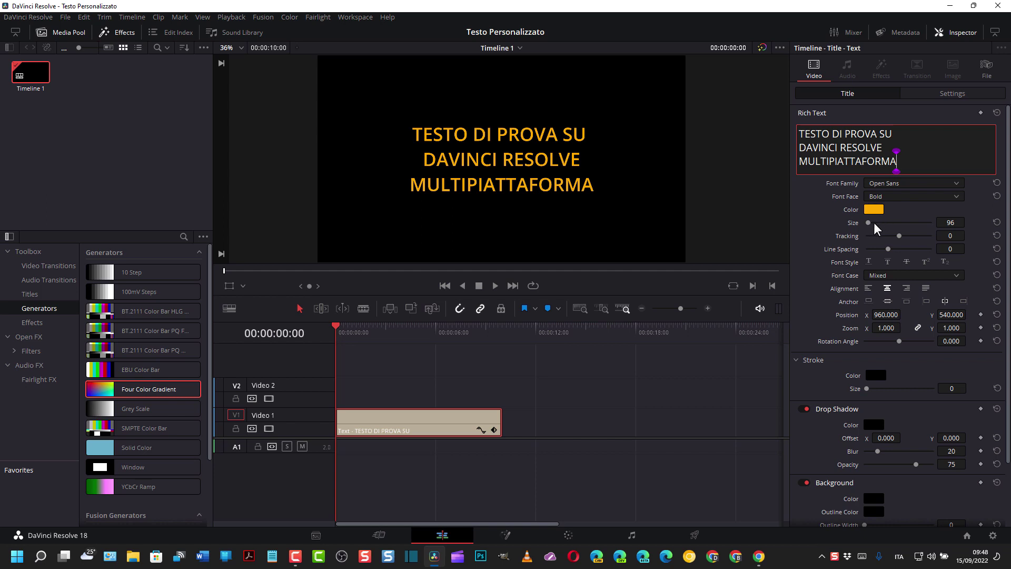
# Set the title size to 101, tracking to 15 and line spacing to -26.
pyautogui.moveTo(869, 222)
pyautogui.mouseDown()
pyautogui.moveTo(877, 222)
pyautogui.moveTo(867, 224)
pyautogui.mouseUp()
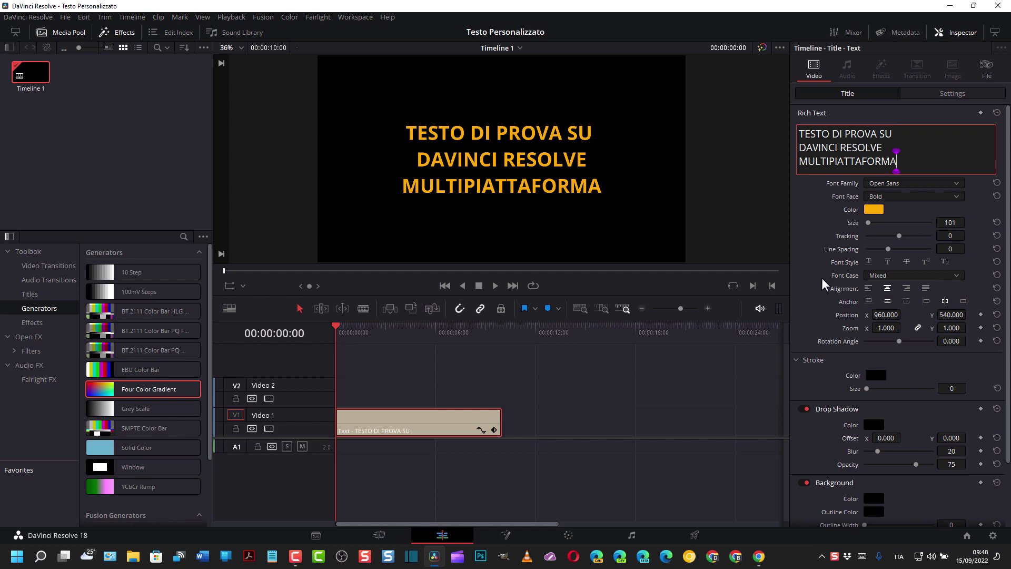
pyautogui.moveTo(898, 236); pyautogui.dragTo(905, 244)
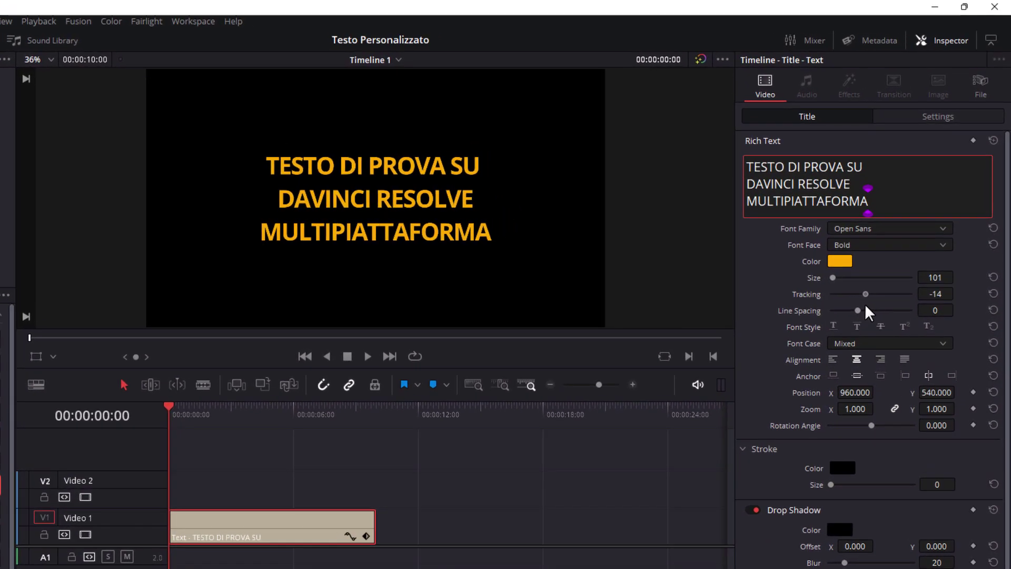
pyautogui.moveTo(906, 244); pyautogui.dragTo(893, 248)
pyautogui.moveTo(864, 308)
pyautogui.mouseDown()
pyautogui.moveTo(833, 308)
pyautogui.moveTo(878, 312)
pyautogui.mouseUp()
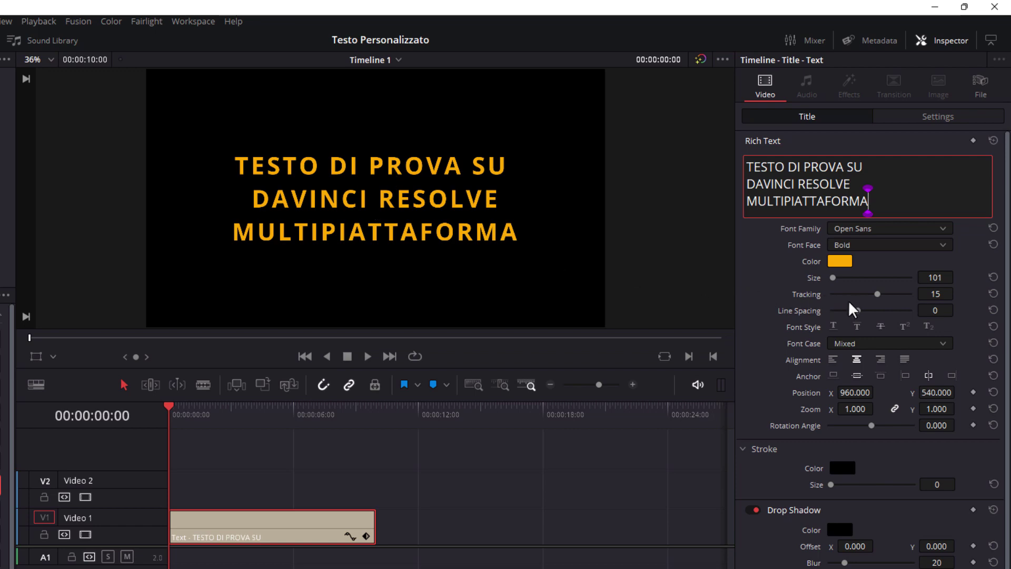
pyautogui.moveTo(859, 312)
pyautogui.mouseDown()
pyautogui.moveTo(870, 312)
pyautogui.moveTo(854, 312)
pyautogui.mouseUp()
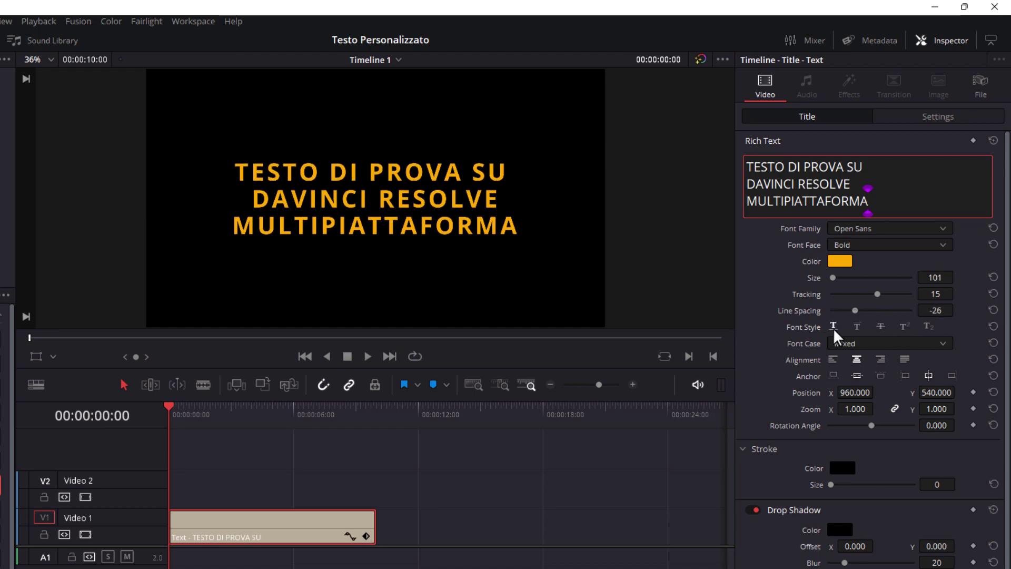
# Try underline, overline, strikethrough and superscript font styles, then return to plain style.
pyautogui.click(833, 326)
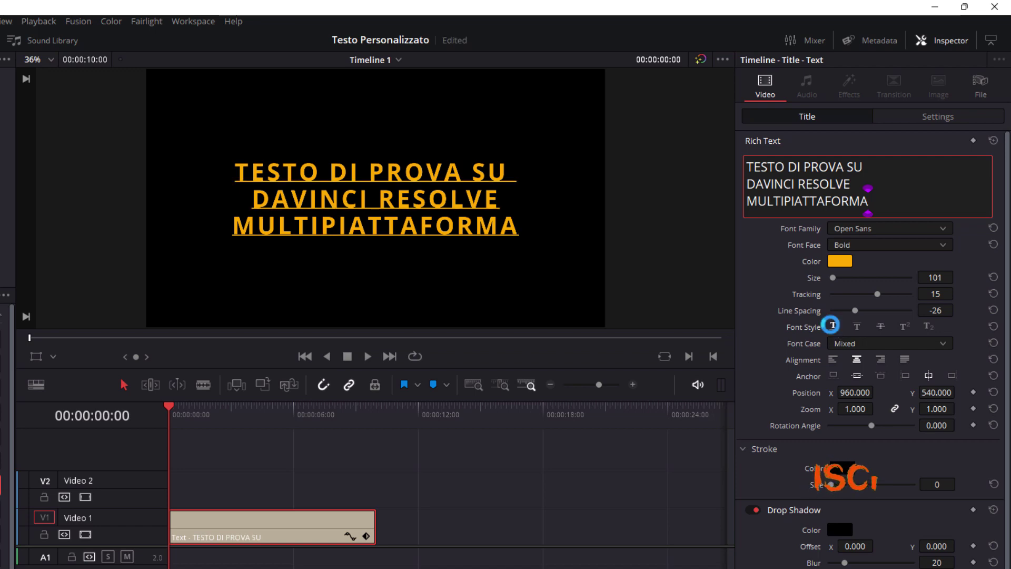
pyautogui.click(832, 324)
pyautogui.click(857, 326)
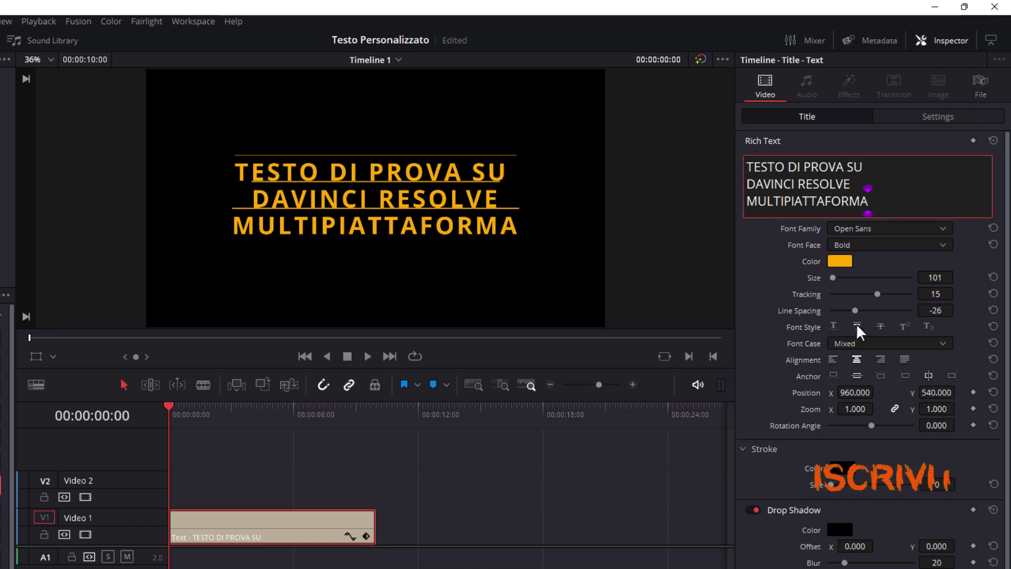
pyautogui.click(856, 326)
pyautogui.click(878, 326)
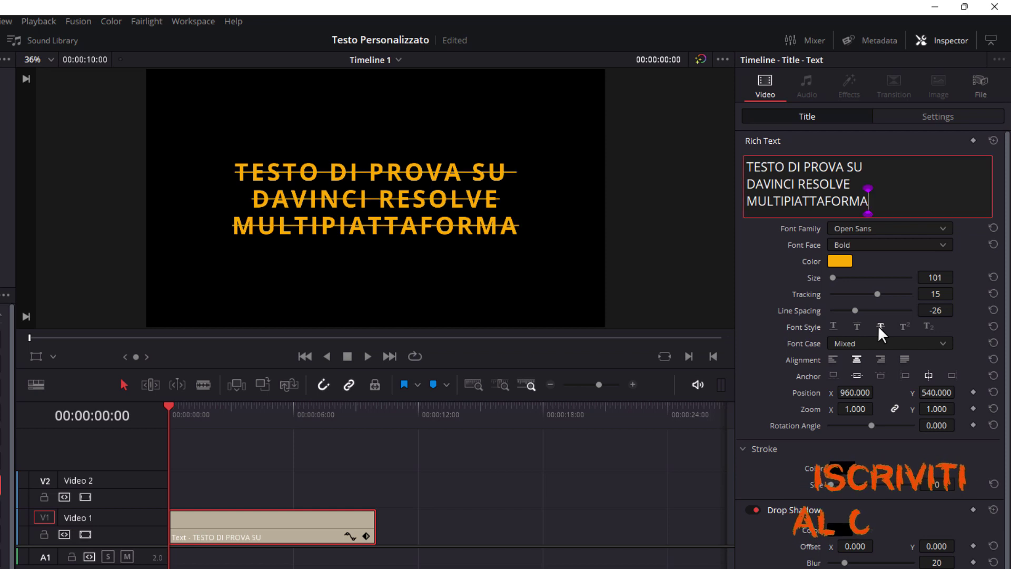
pyautogui.click(878, 326)
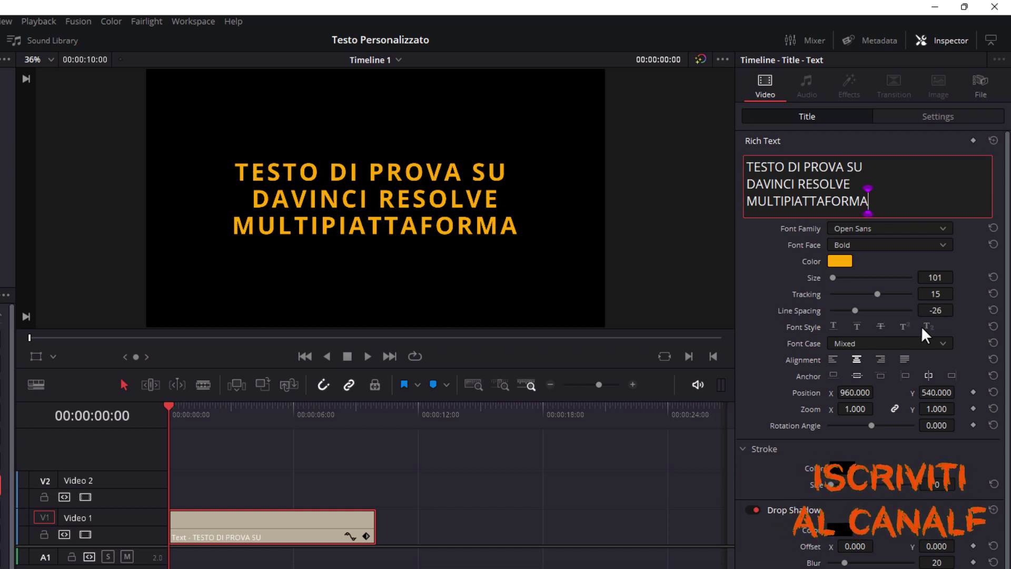
pyautogui.click(904, 326)
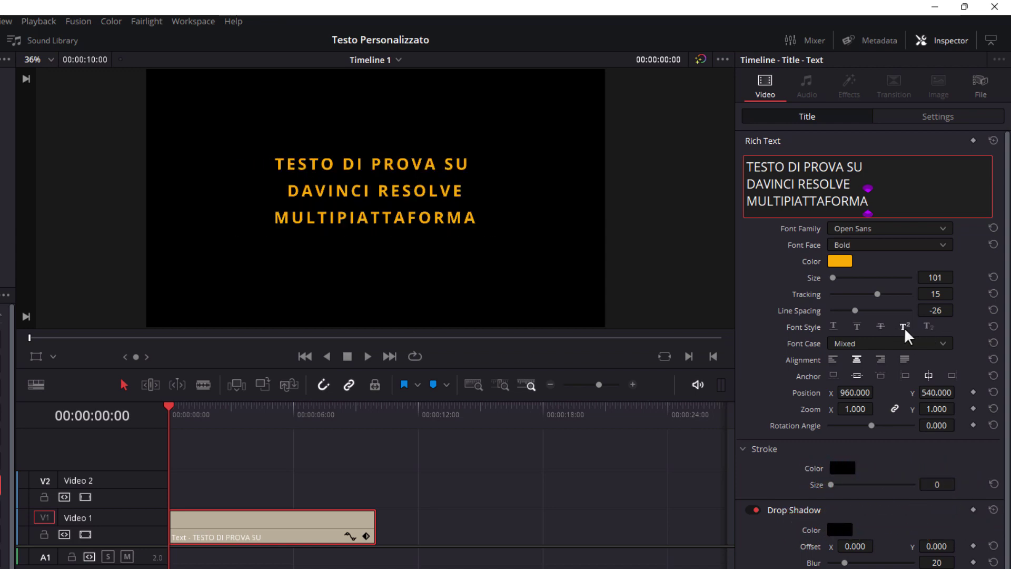
pyautogui.click(905, 330)
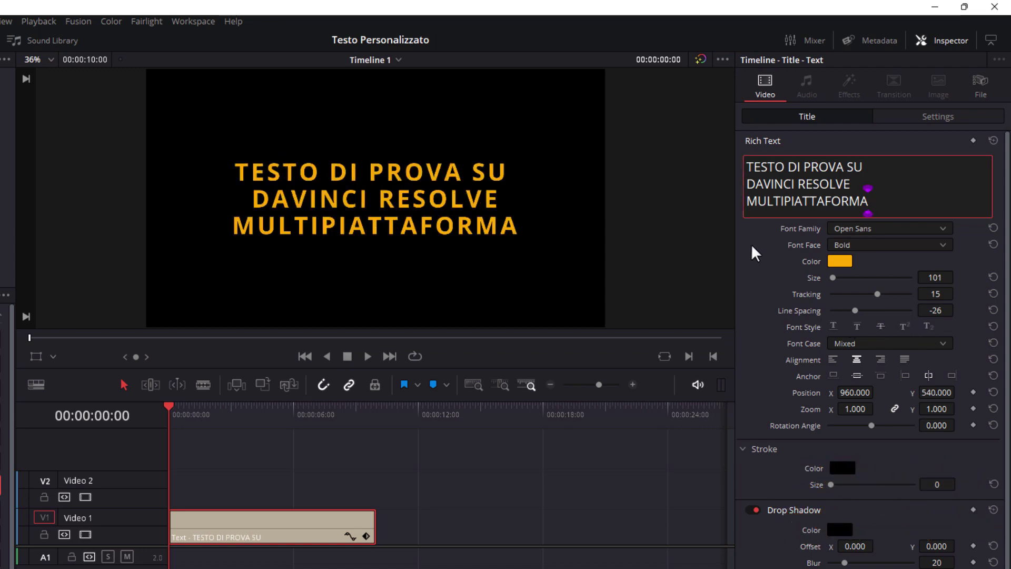
# Append 'X2' to MULTIPIATTAFORMA, make the 2 superscript, and save the project.
pyautogui.write(' X')
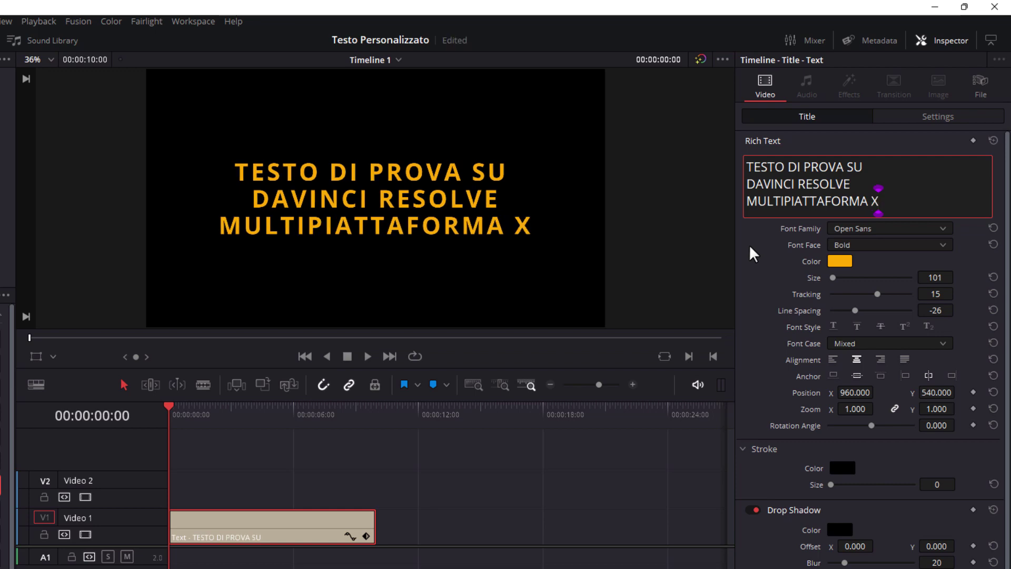
pyautogui.write('2')
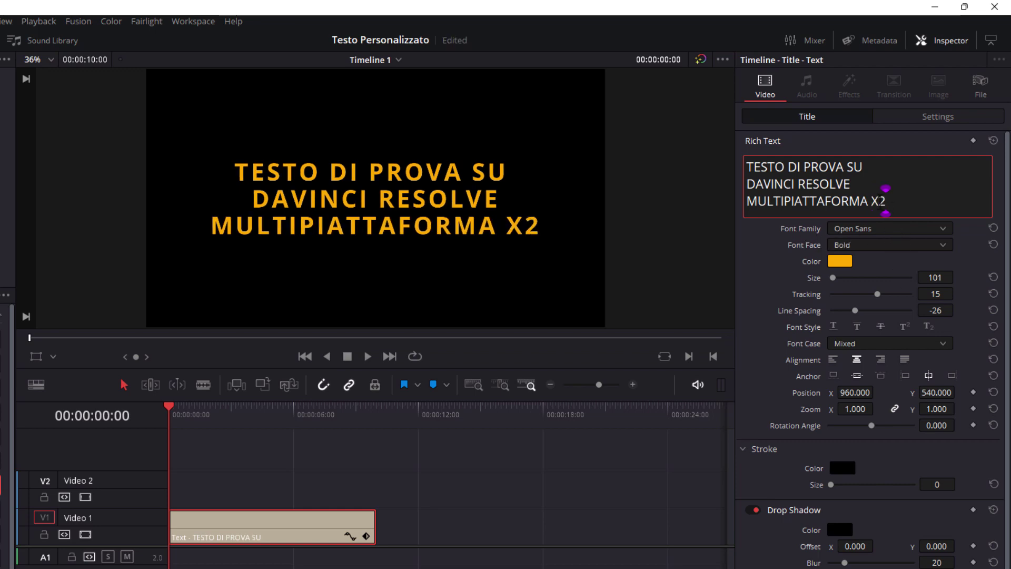
pyautogui.moveTo(885, 201); pyautogui.dragTo(878, 201)
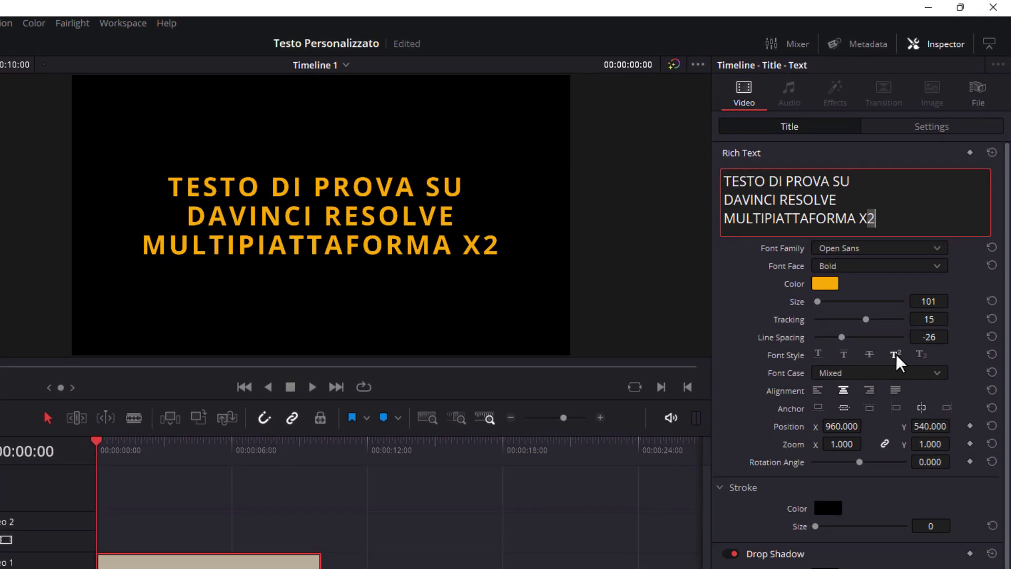
pyautogui.click(896, 353)
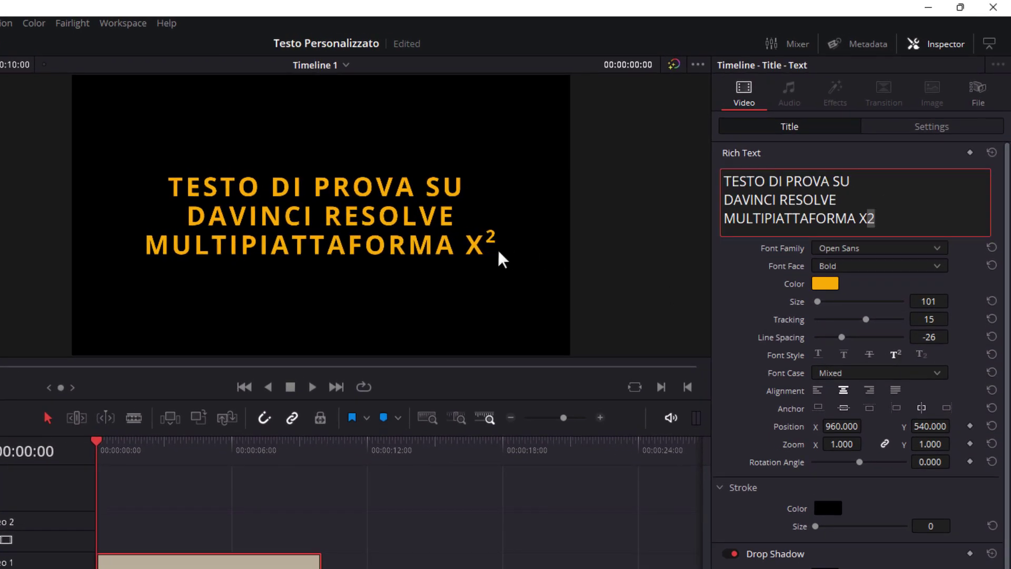
pyautogui.hotkey('ctrl', 's')
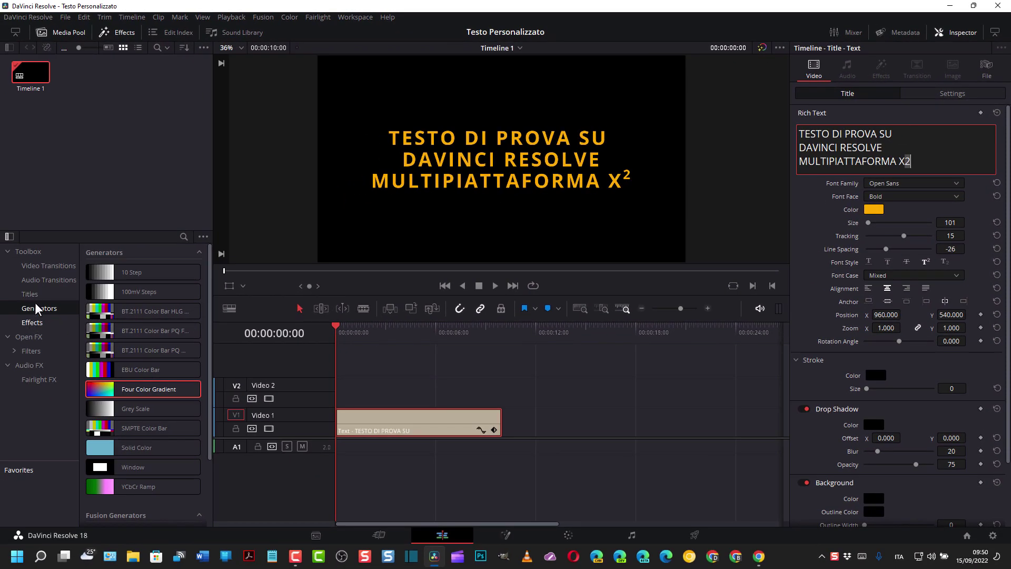
# Set the word DI in Pokemon Hollow font, coloured pink (#ff007f).
pyautogui.click(35, 293)
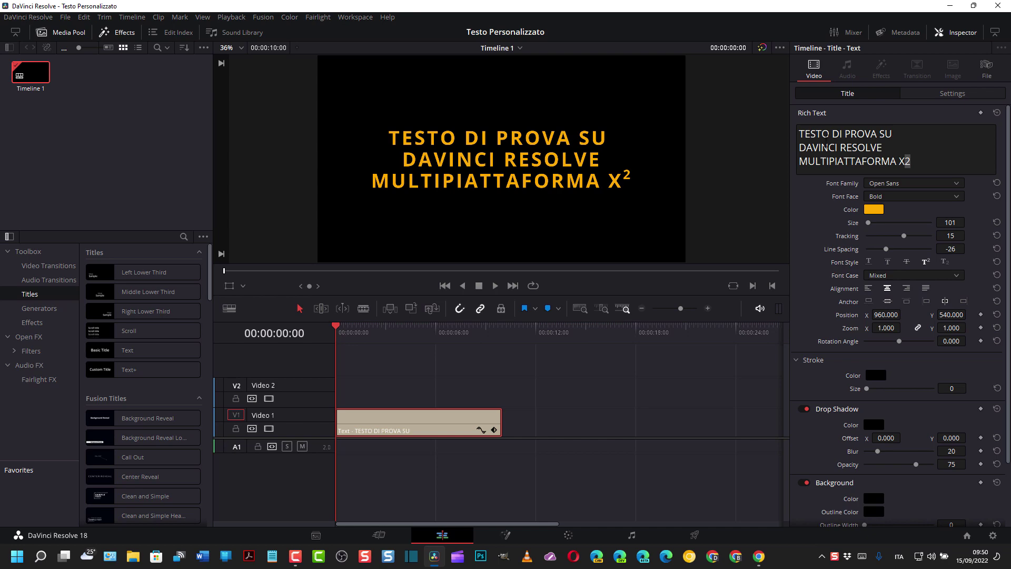
pyautogui.doubleClick(835, 134)
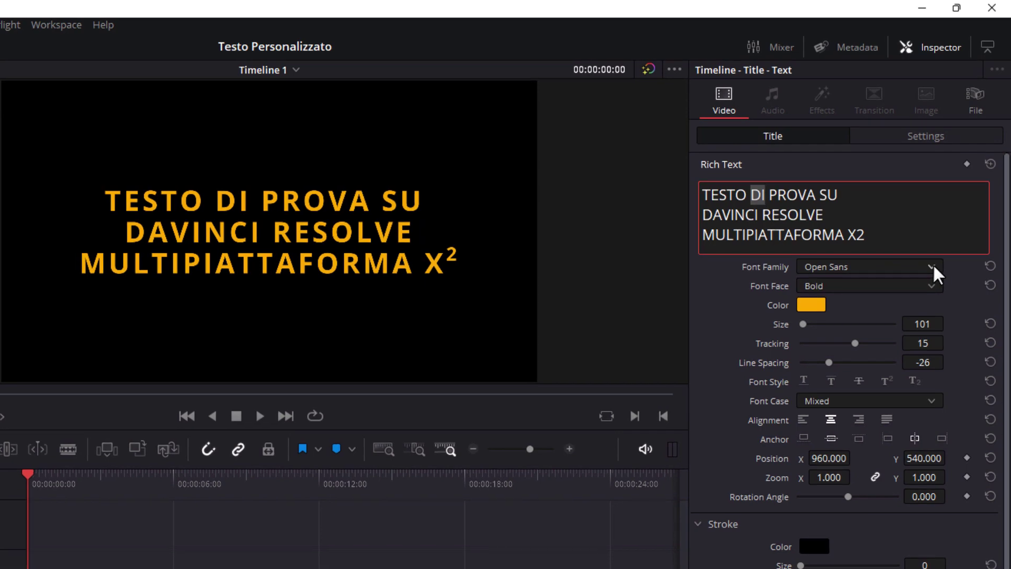
pyautogui.click(933, 267)
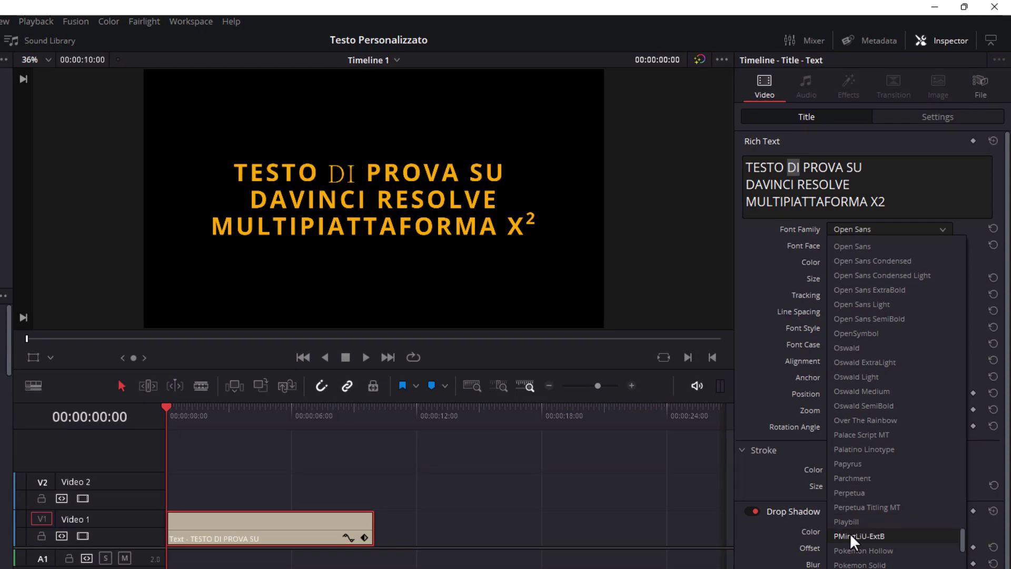
pyautogui.click(849, 551)
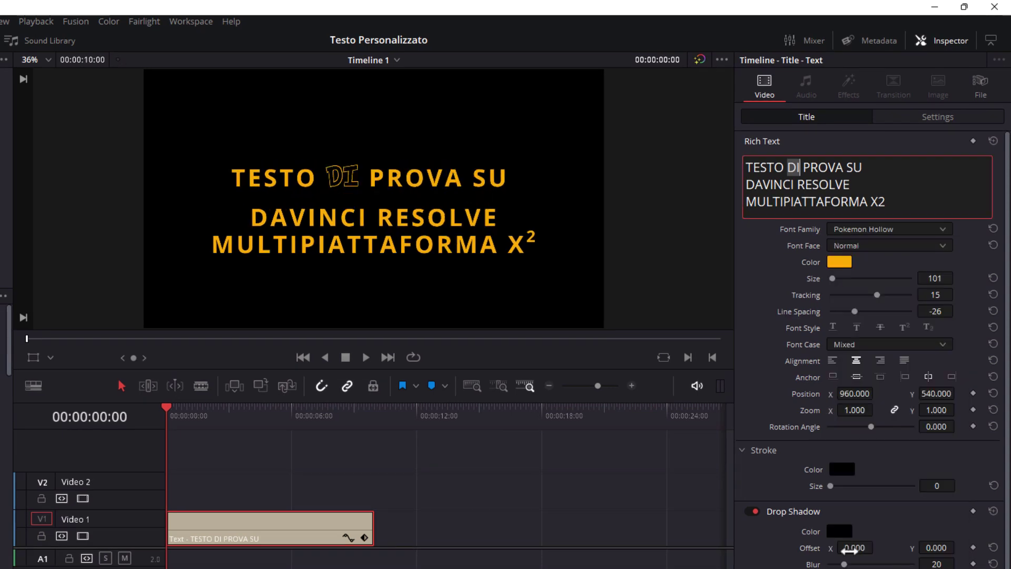
pyautogui.click(841, 262)
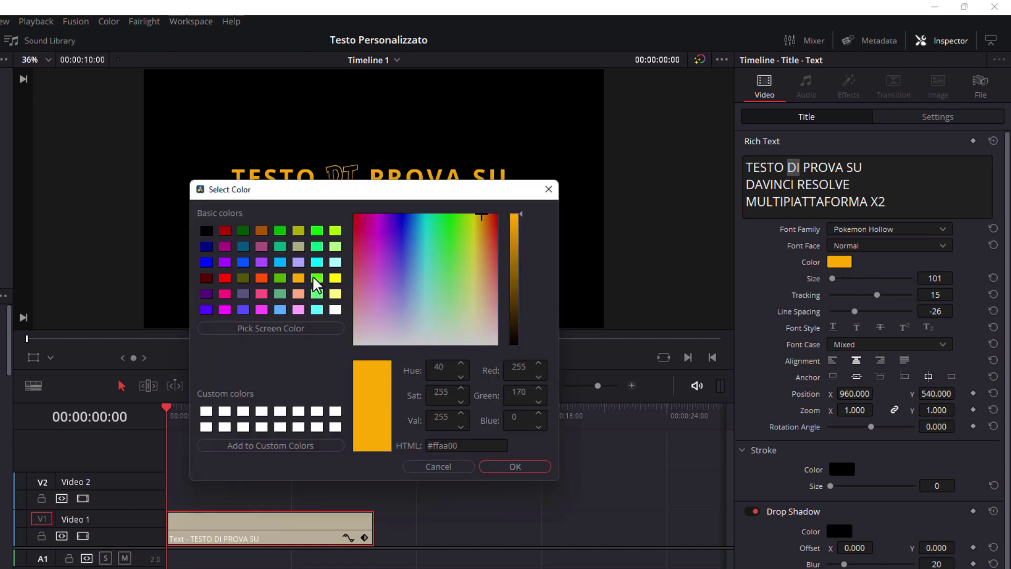
pyautogui.click(224, 295)
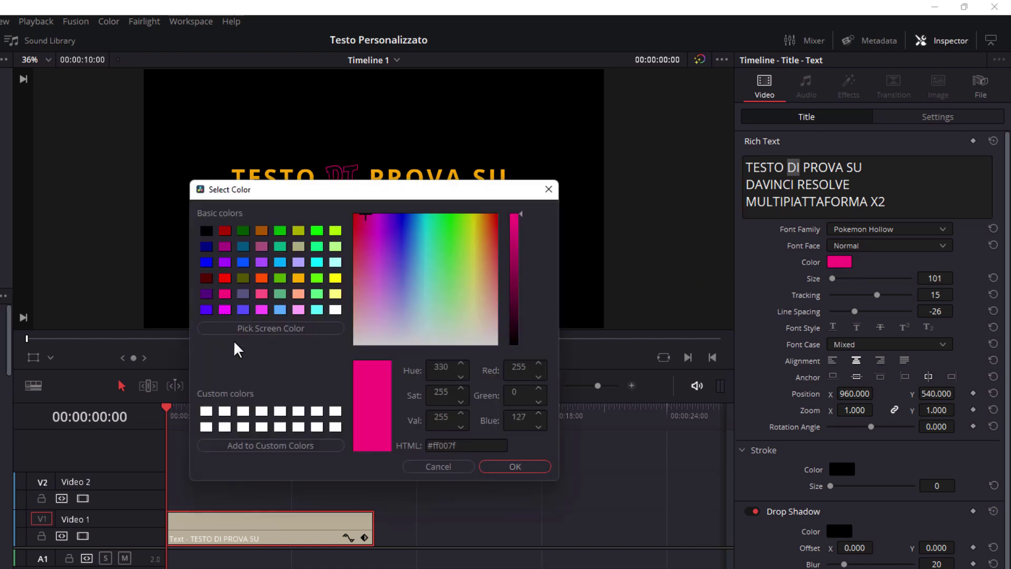
pyautogui.click(520, 463)
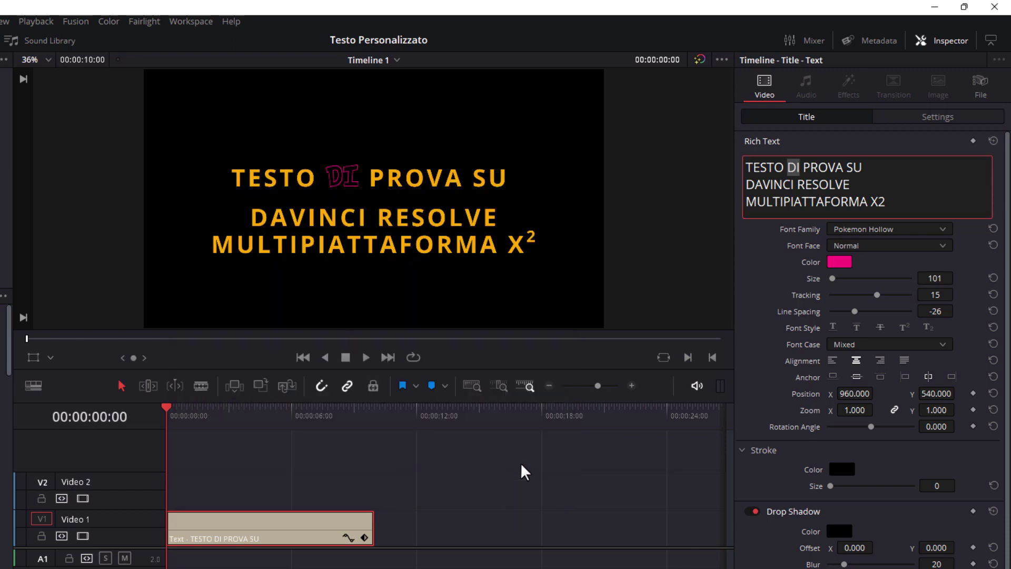
# Try left, centre, right and justified alignment on the title lines.
pyautogui.click(832, 361)
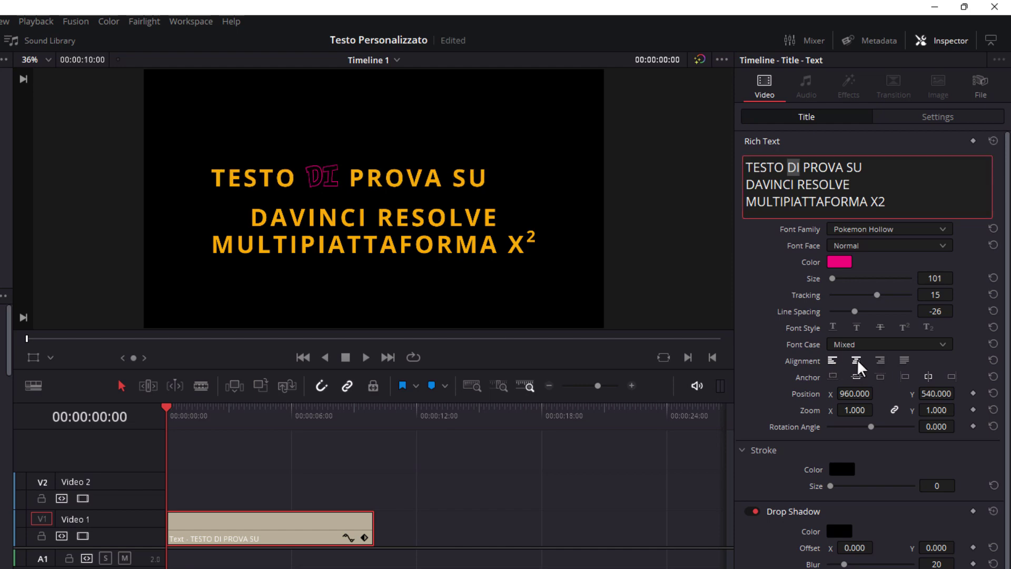
pyautogui.click(856, 361)
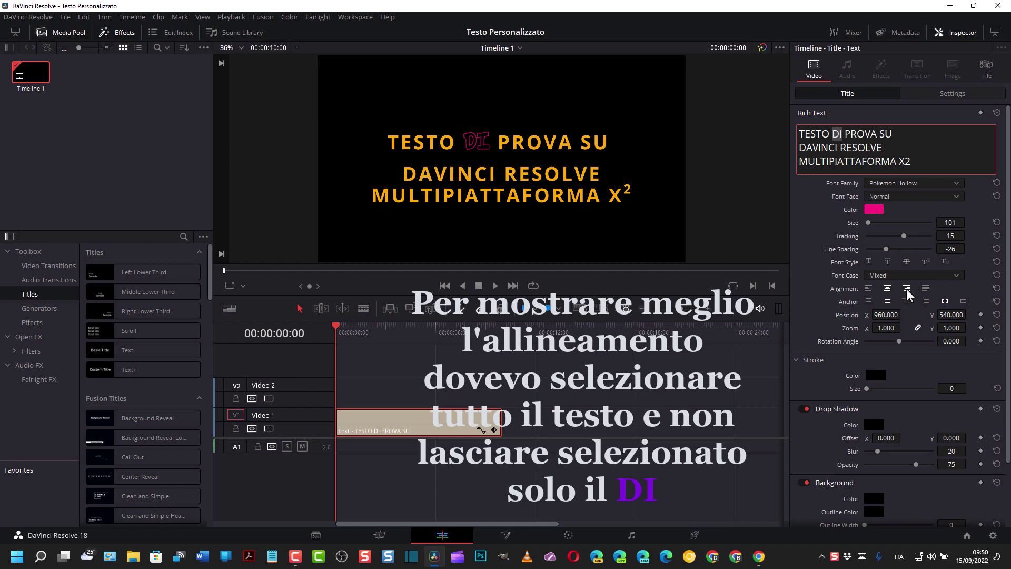
pyautogui.click(905, 289)
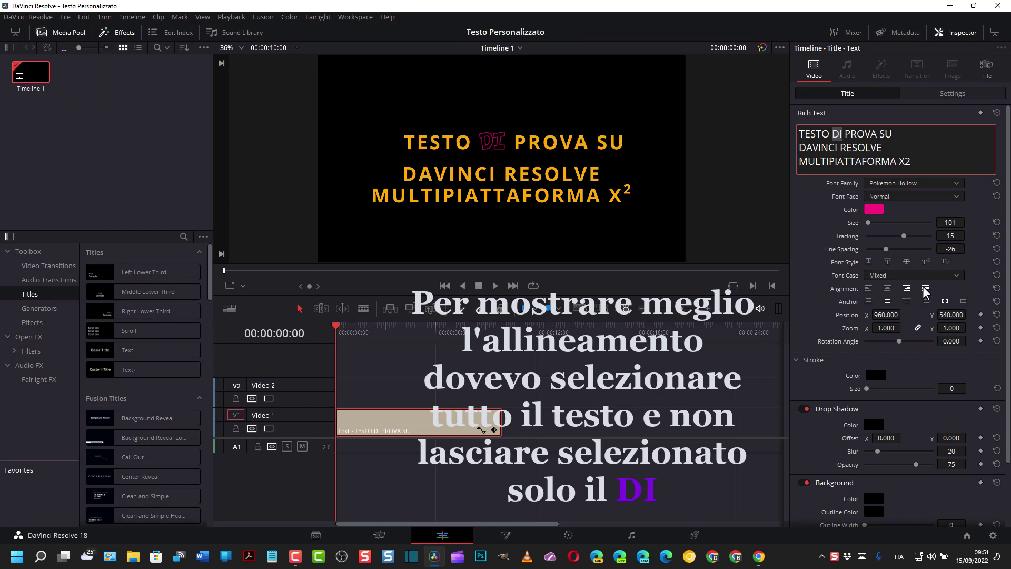
pyautogui.click(925, 288)
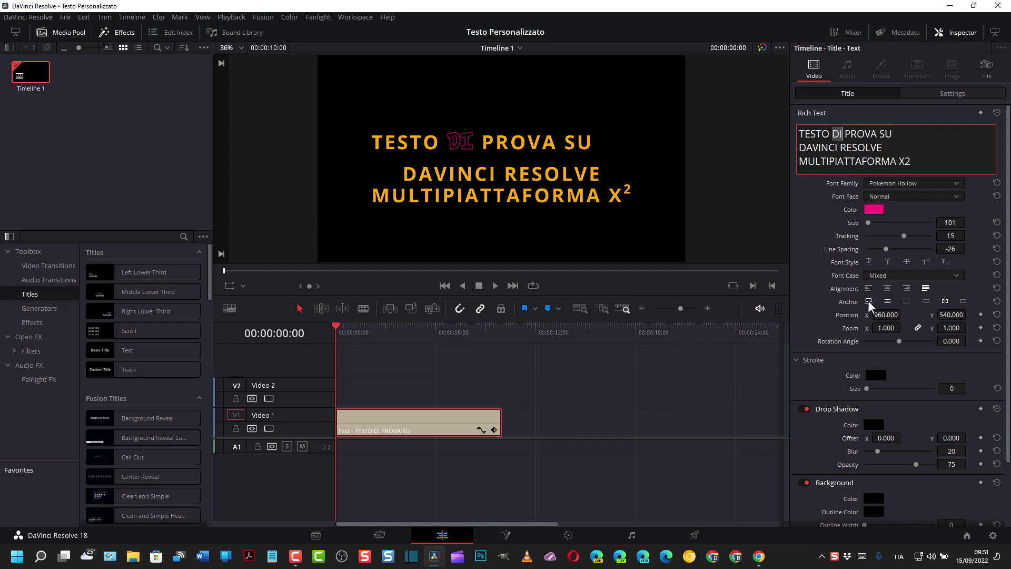
# Cycle through the anchor options ending on the last, with text centred.
pyautogui.click(868, 300)
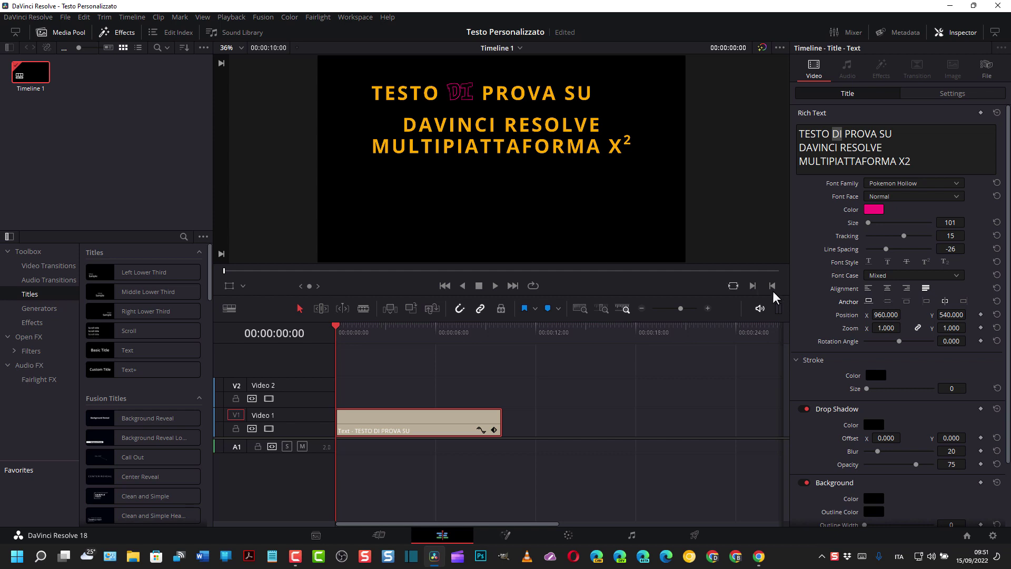
pyautogui.click(886, 300)
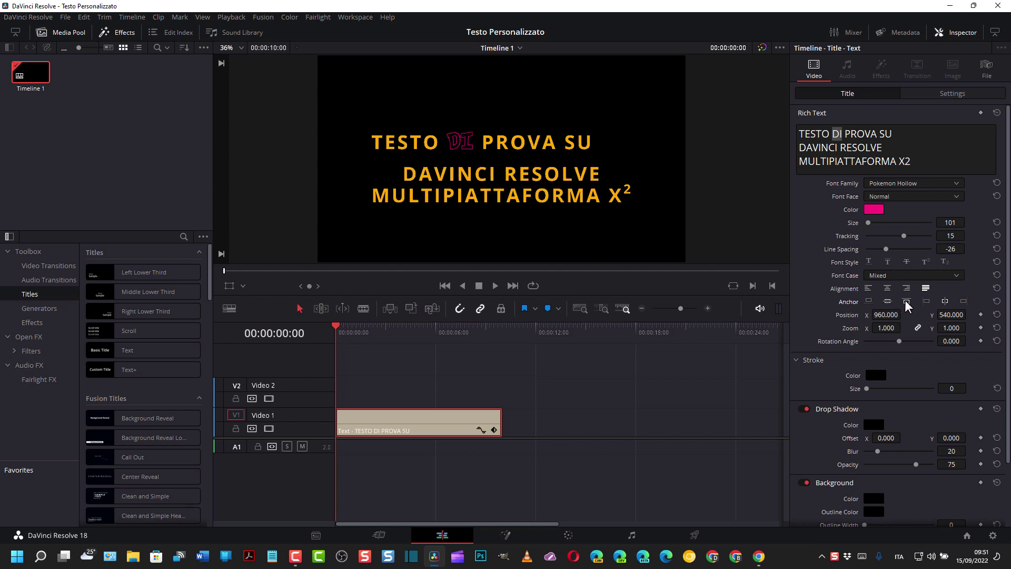
pyautogui.click(905, 301)
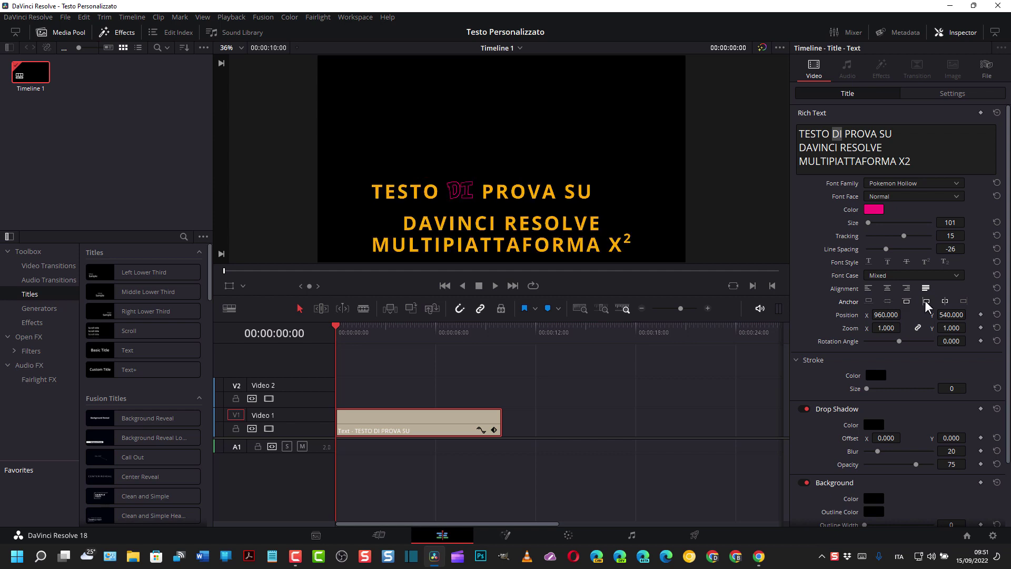
pyautogui.click(924, 300)
pyautogui.click(946, 301)
pyautogui.click(962, 301)
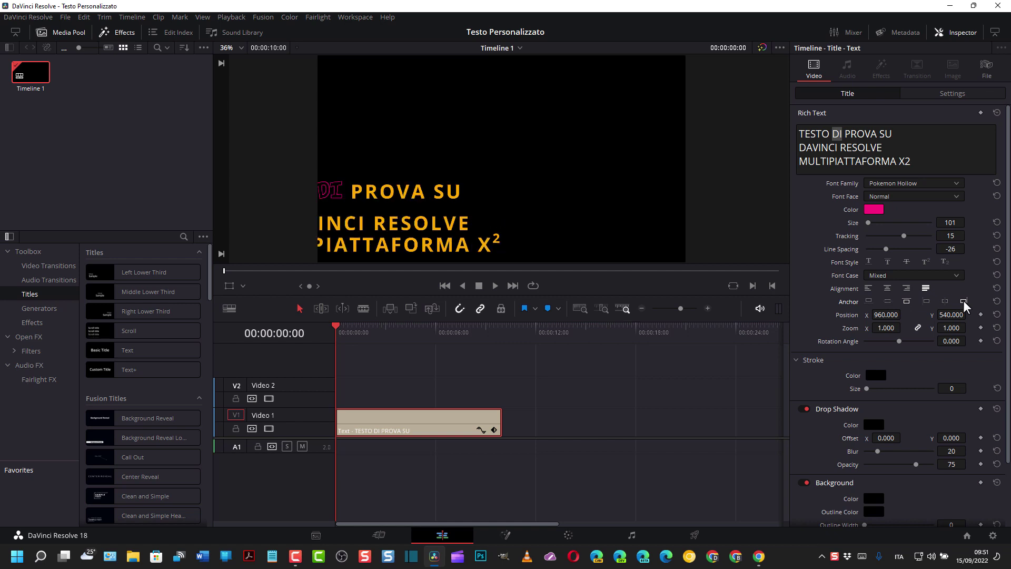
pyautogui.click(887, 288)
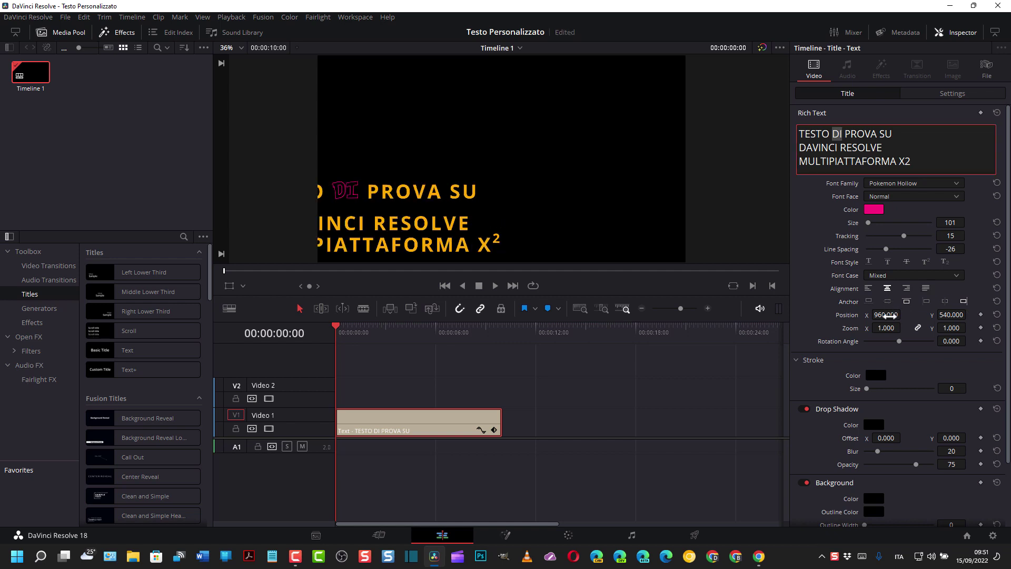
# Set the title's Position X to 956, trying left alignment before re-centring the text.
pyautogui.moveTo(885, 314); pyautogui.dragTo(884, 315)
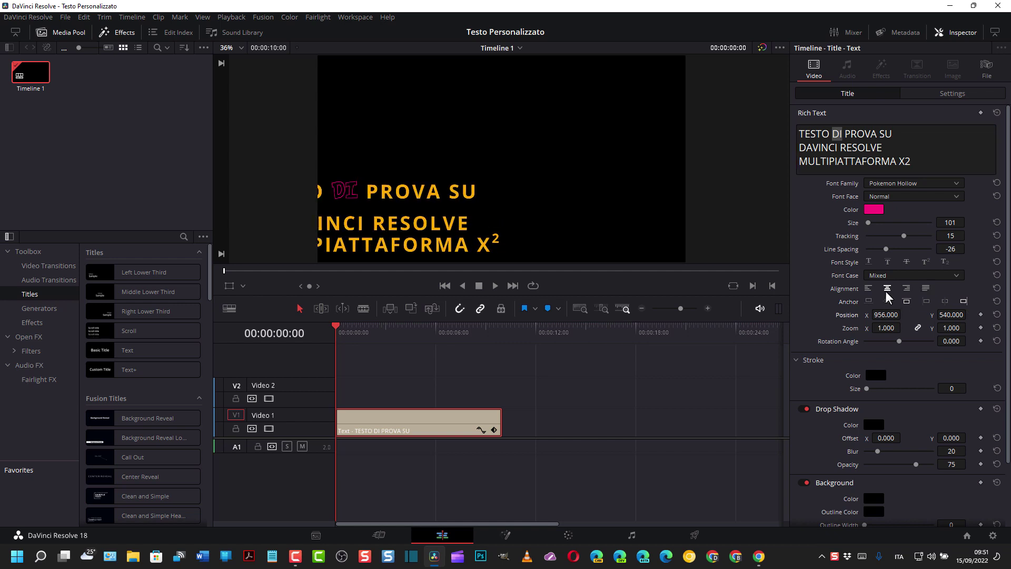
pyautogui.click(867, 288)
pyautogui.moveTo(912, 161); pyautogui.dragTo(812, 128)
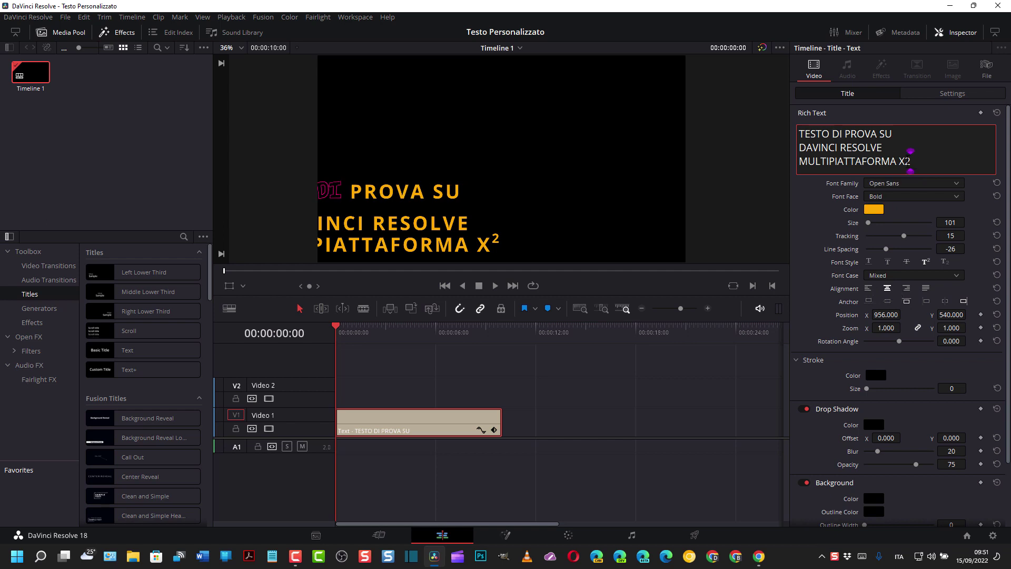
pyautogui.click(886, 288)
# Trim the title down to just TESTO and tilt it to a rotation angle of 8.24.
pyautogui.click(912, 164)
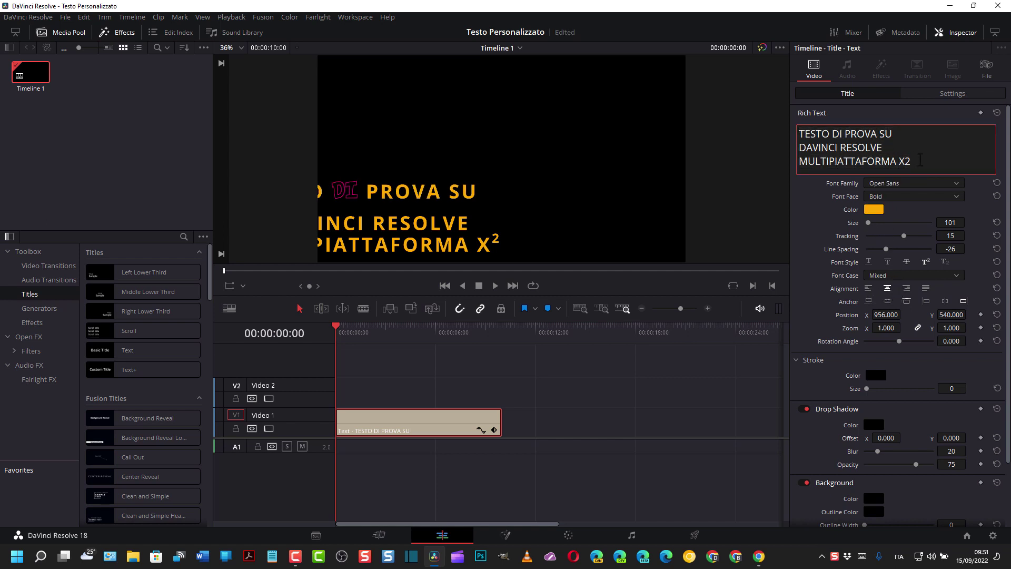
pyautogui.moveTo(913, 163); pyautogui.dragTo(832, 133)
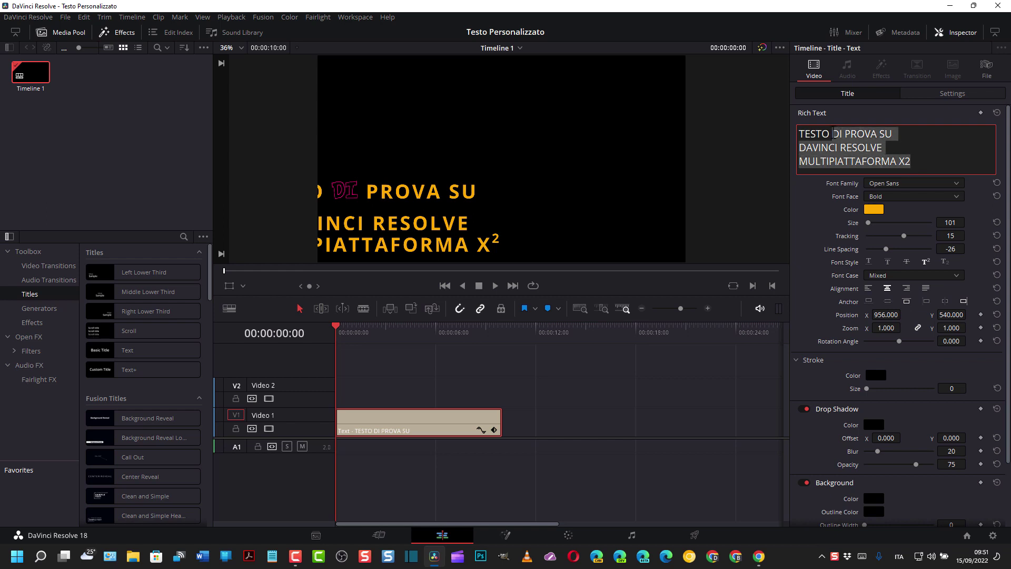
pyautogui.press('BackSpace')
pyautogui.press('BackSpace')
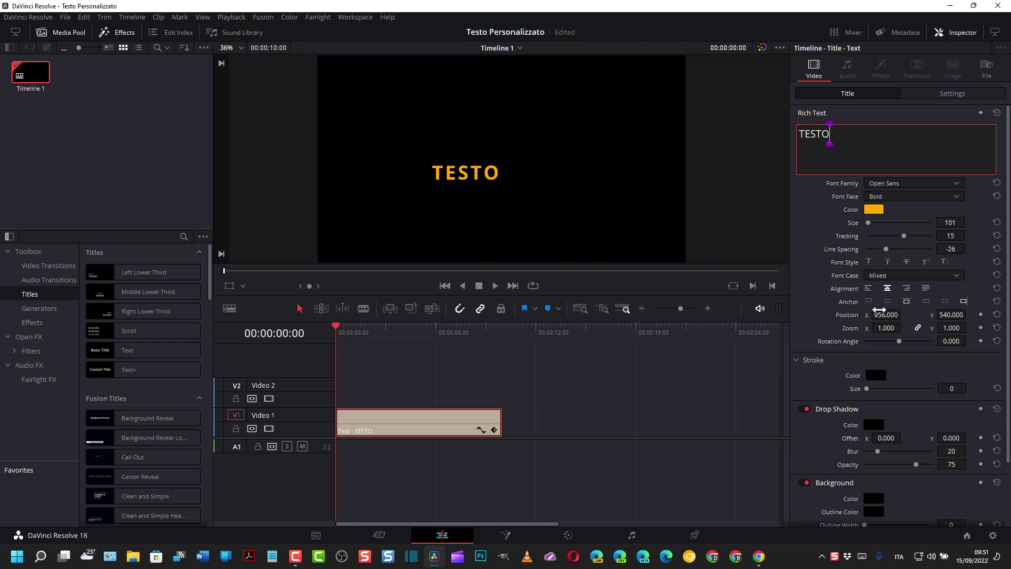
pyautogui.moveTo(898, 341); pyautogui.dragTo(900, 341)
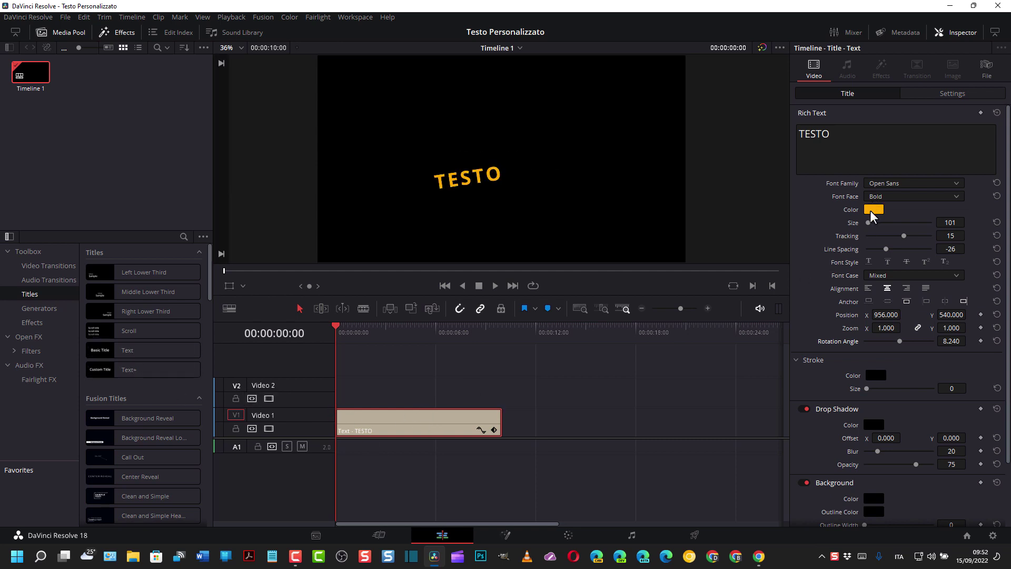
# Reset TESTO's rotation to 0 and recolour its final T pure red (#ff0000).
pyautogui.click(818, 135)
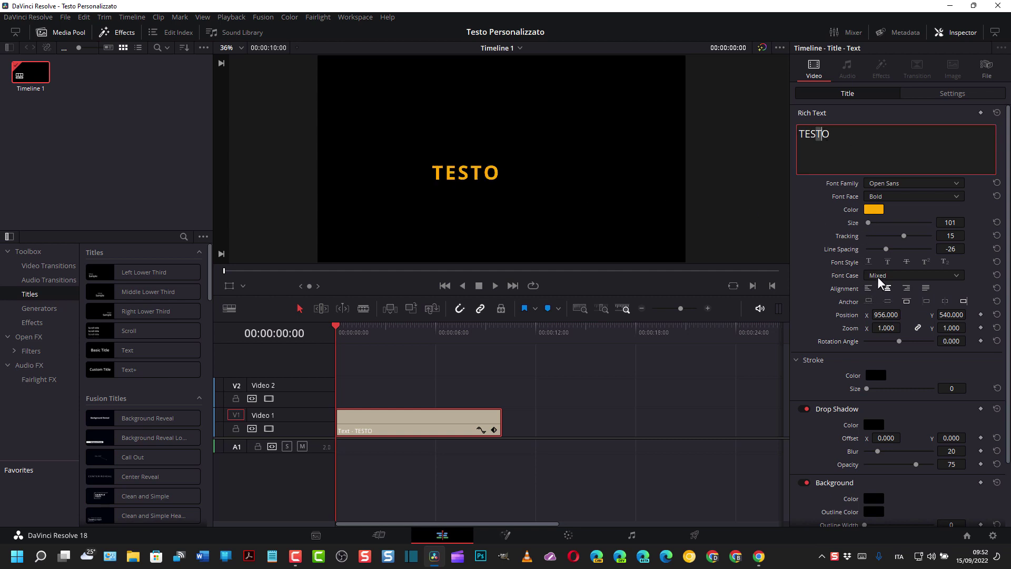
pyautogui.click(875, 209)
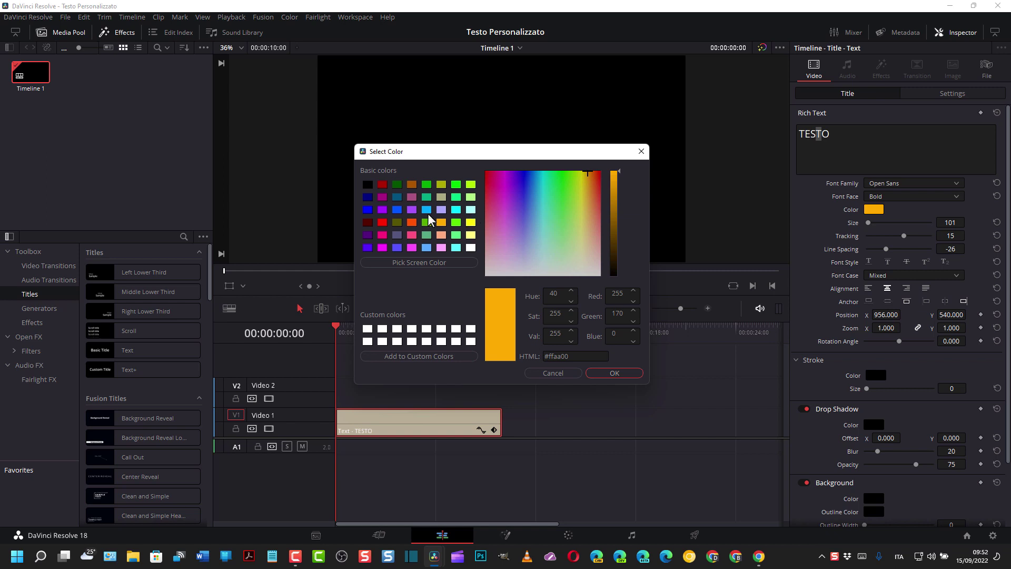
pyautogui.click(384, 222)
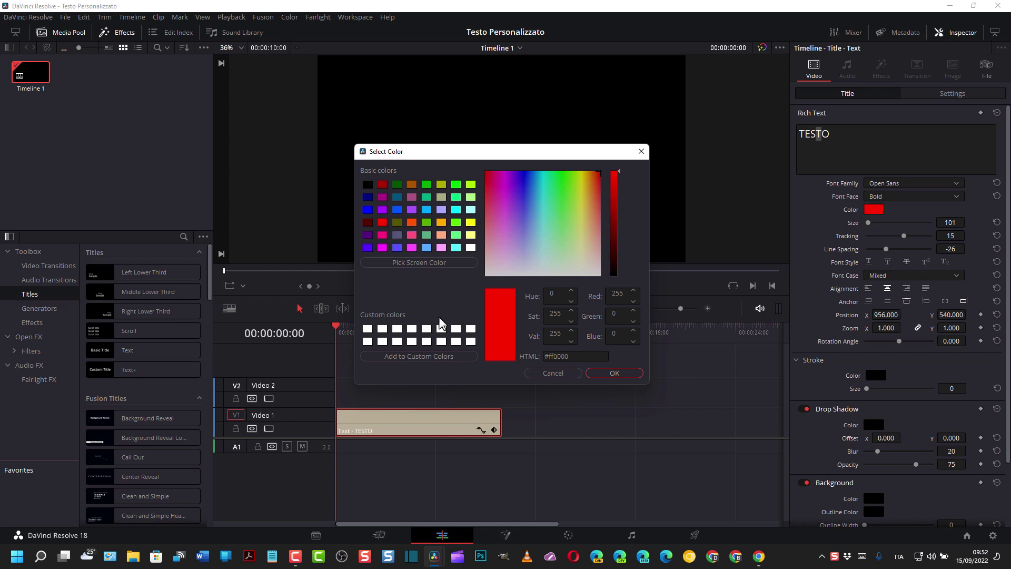
pyautogui.click(615, 373)
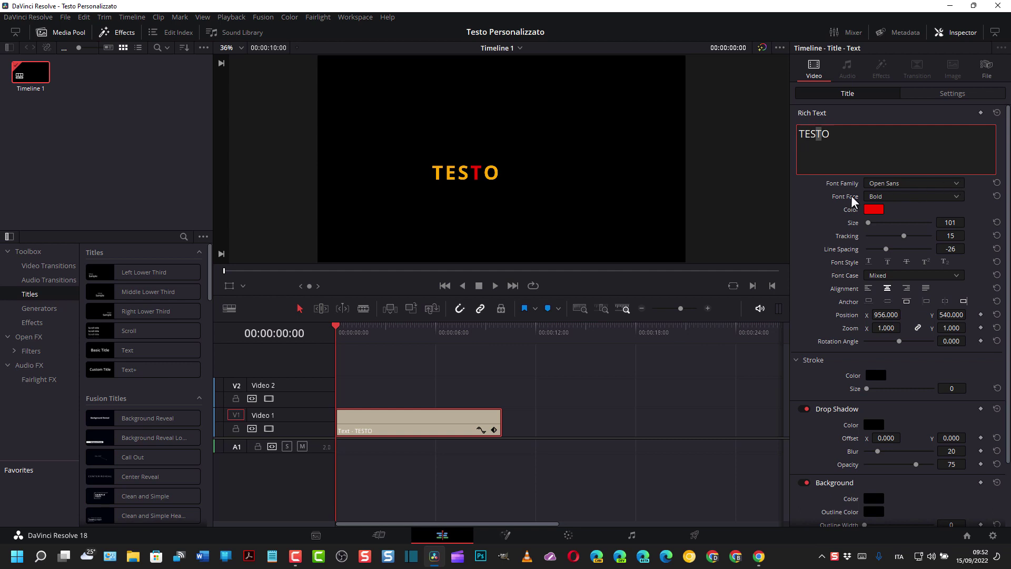
pyautogui.click(114, 371)
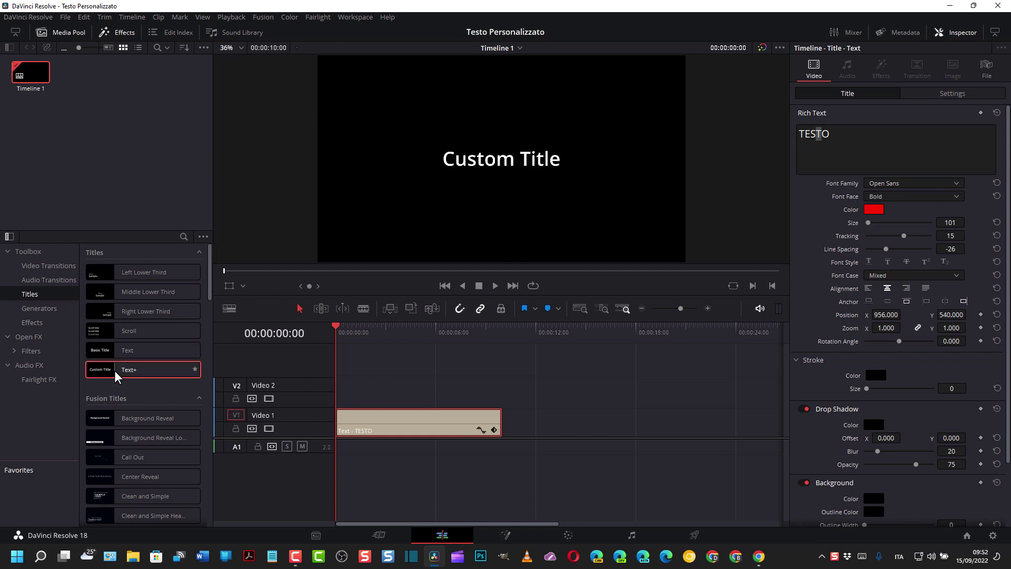
# Place a Text+ title on Video 1 after the TESTO clip and change its text to 'Testo Piu''.
pyautogui.moveTo(114, 371); pyautogui.dragTo(550, 423)
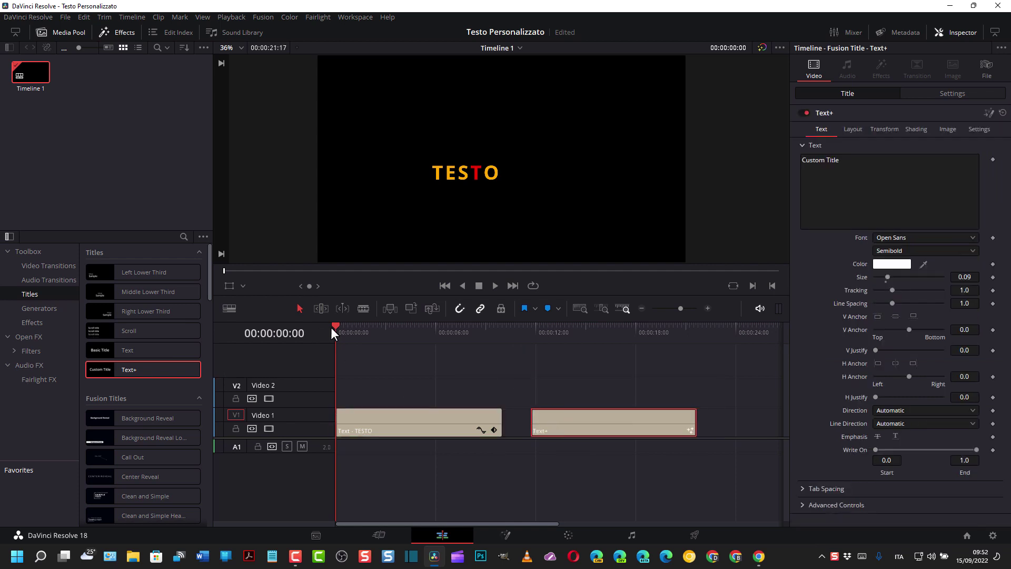
pyautogui.click(347, 329)
pyautogui.click(604, 331)
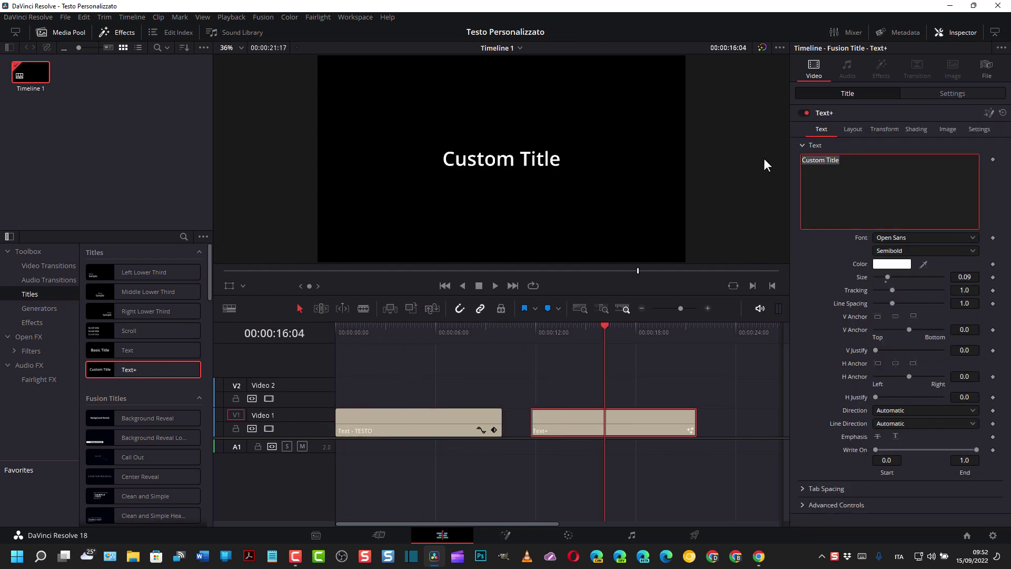
pyautogui.write('Test')
pyautogui.write('o')
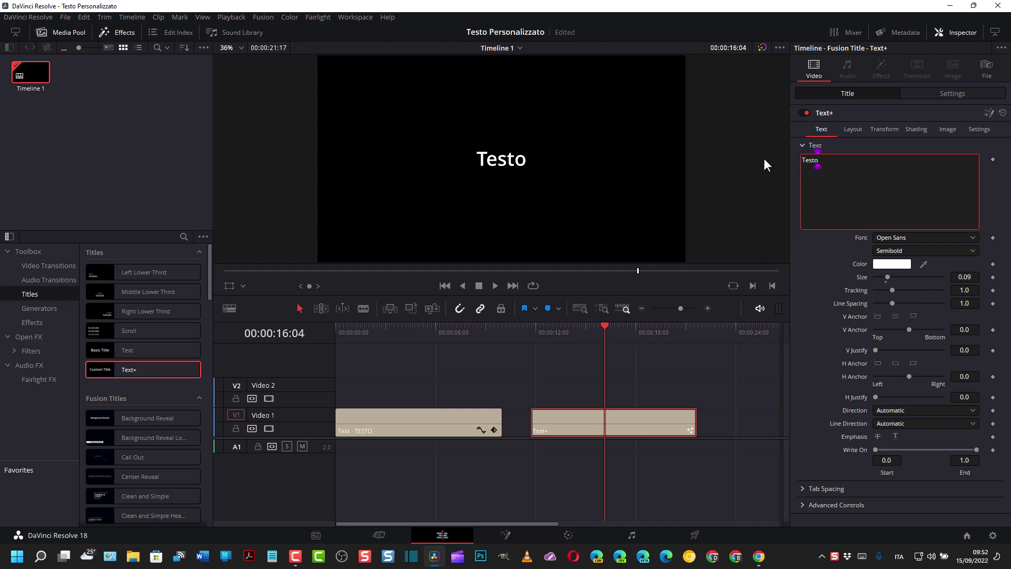
pyautogui.write(' Piu')
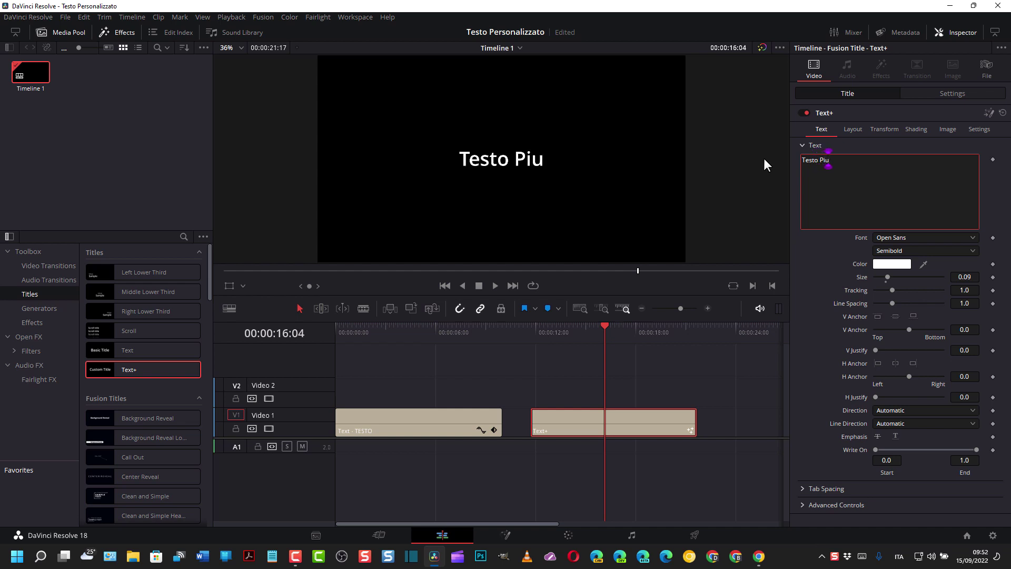
pyautogui.write("'")
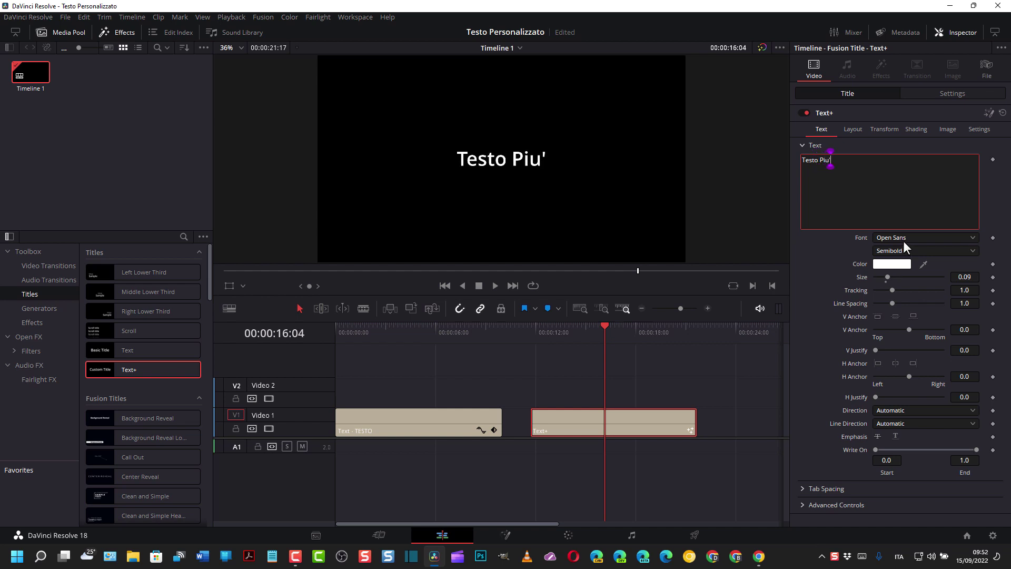
pyautogui.click(971, 236)
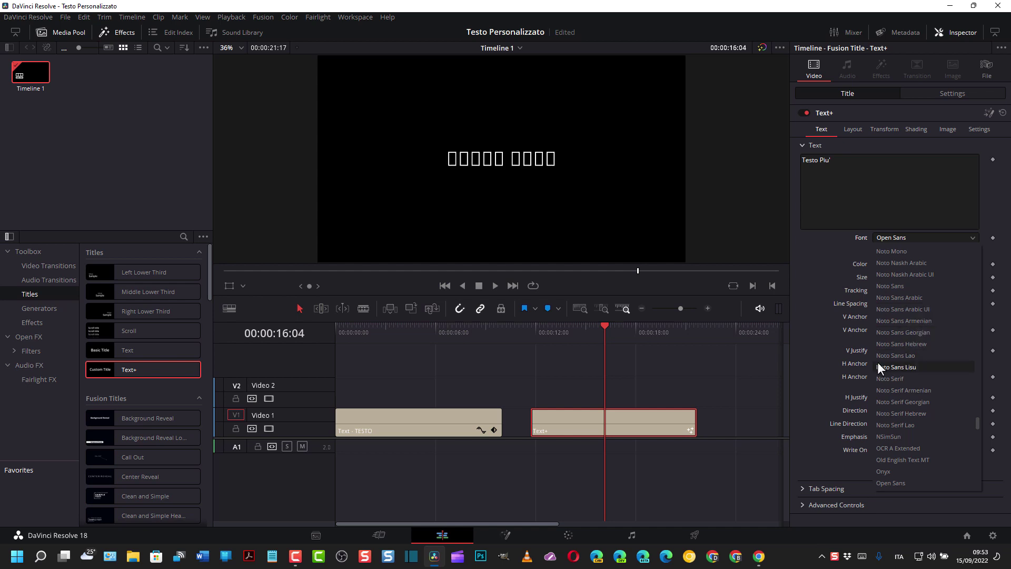
pyautogui.click(824, 266)
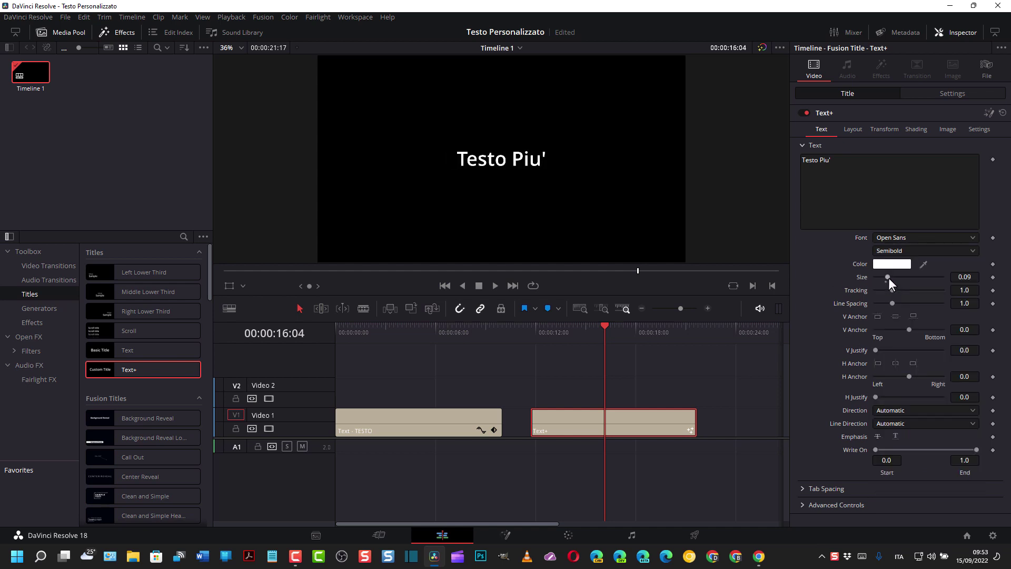
pyautogui.moveTo(888, 277); pyautogui.dragTo(895, 279)
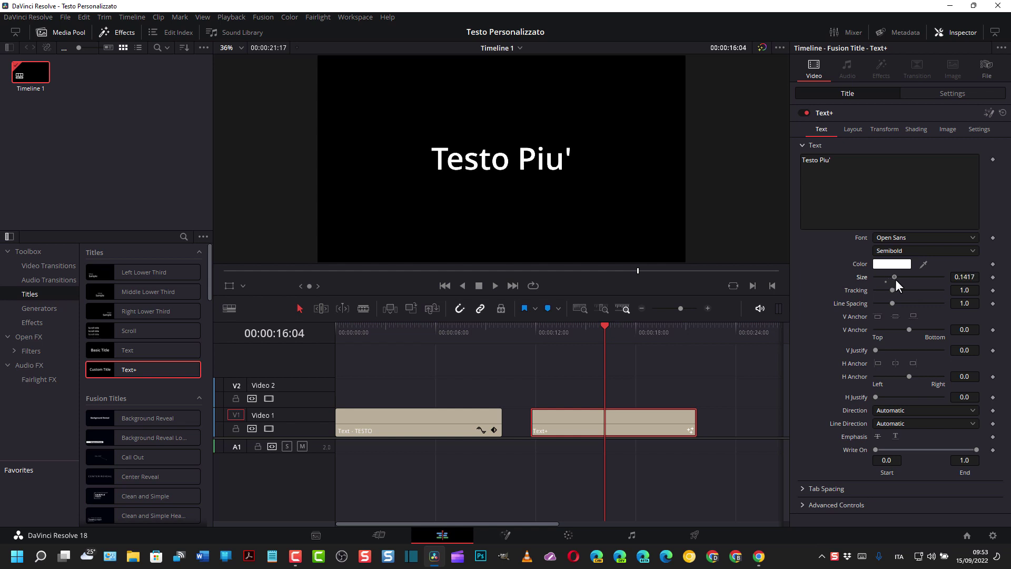
pyautogui.click(818, 160)
pyautogui.hotkey('shift', 'Right')
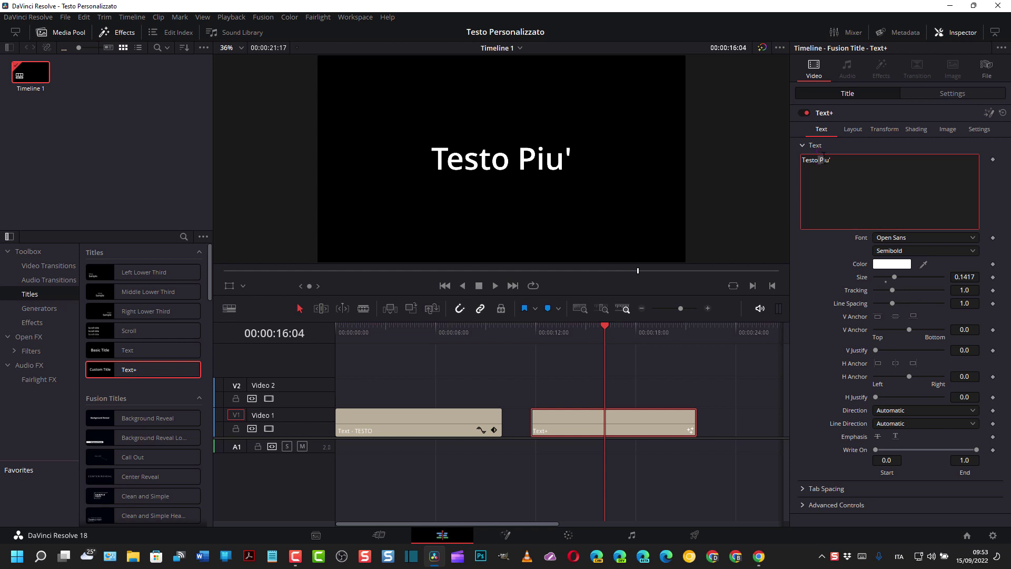
pyautogui.click(890, 262)
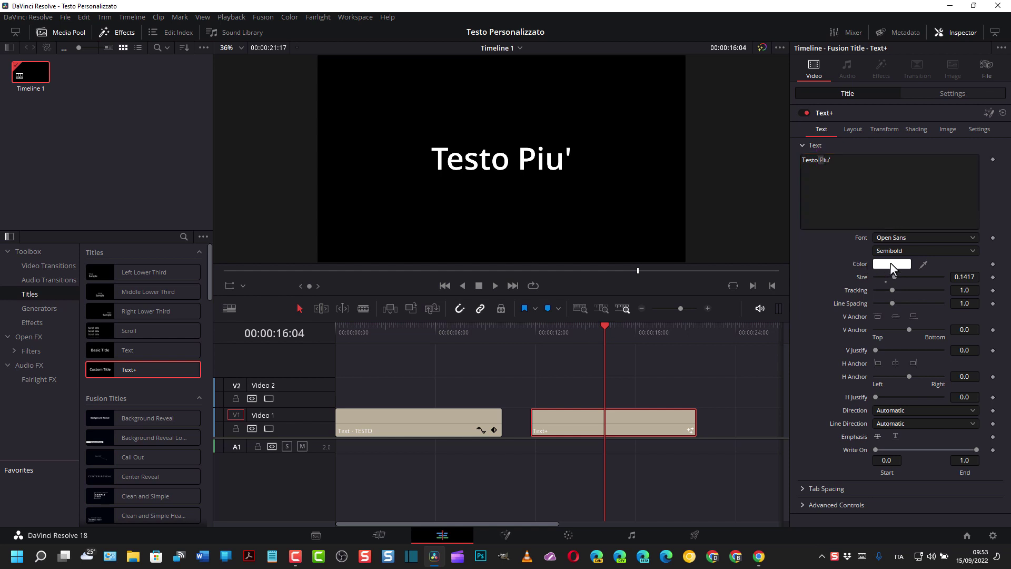
pyautogui.click(451, 236)
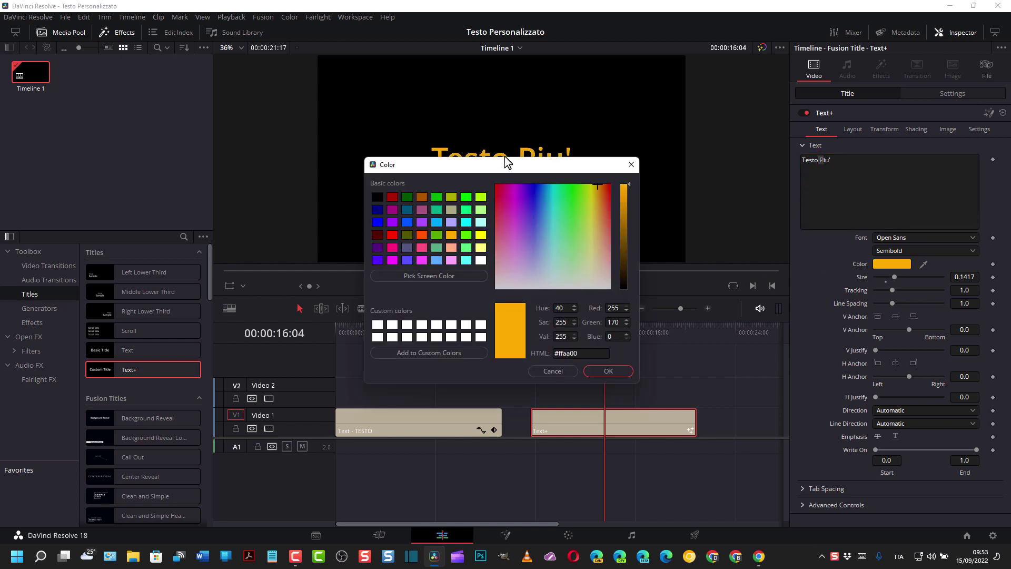
pyautogui.moveTo(503, 163); pyautogui.dragTo(512, 198)
pyautogui.click(571, 402)
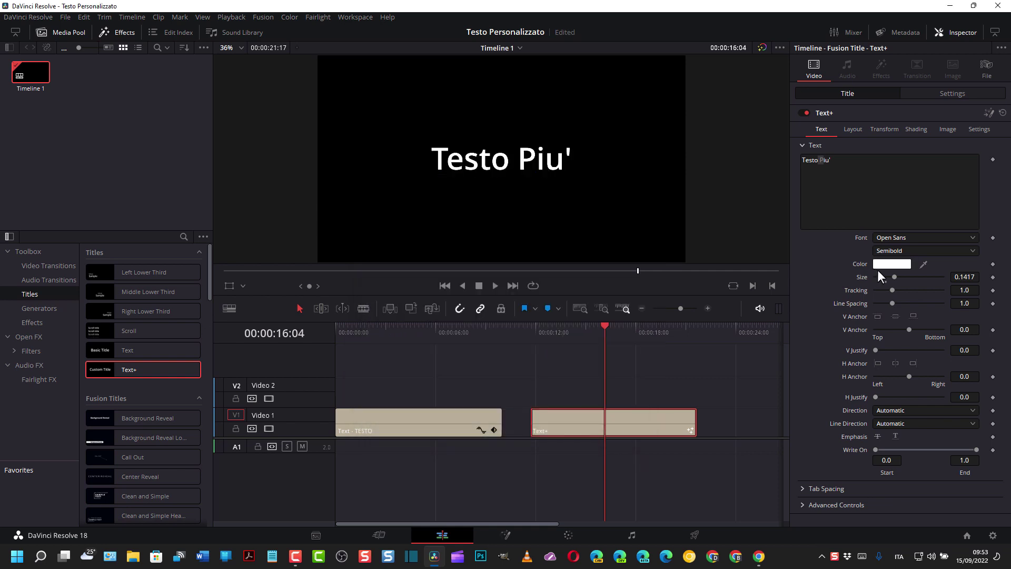
pyautogui.click(808, 161)
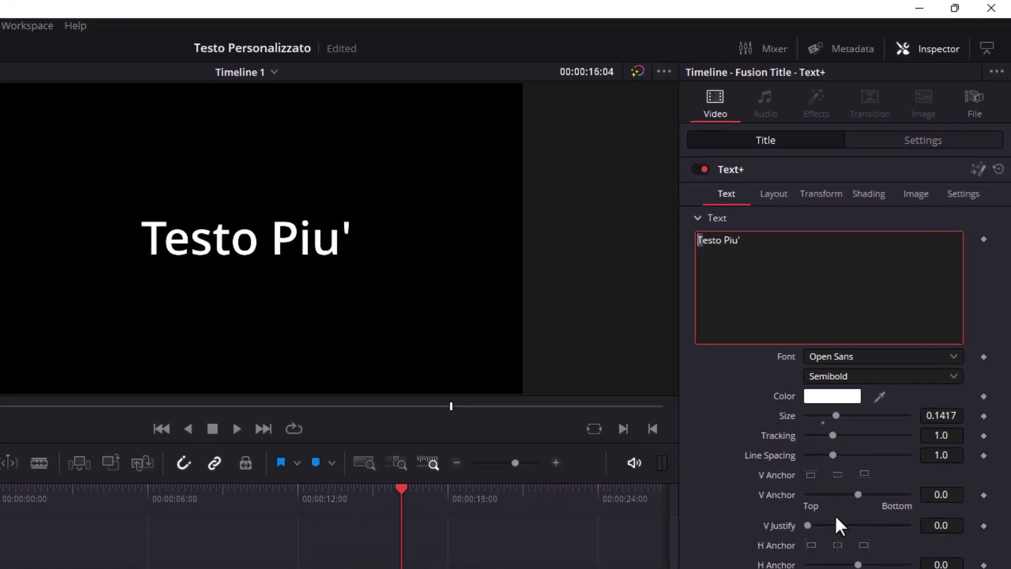
# Enlarge the Testo Piu' title text to size 0.1614 with the Size slider.
pyautogui.moveTo(830, 426); pyautogui.dragTo(835, 425)
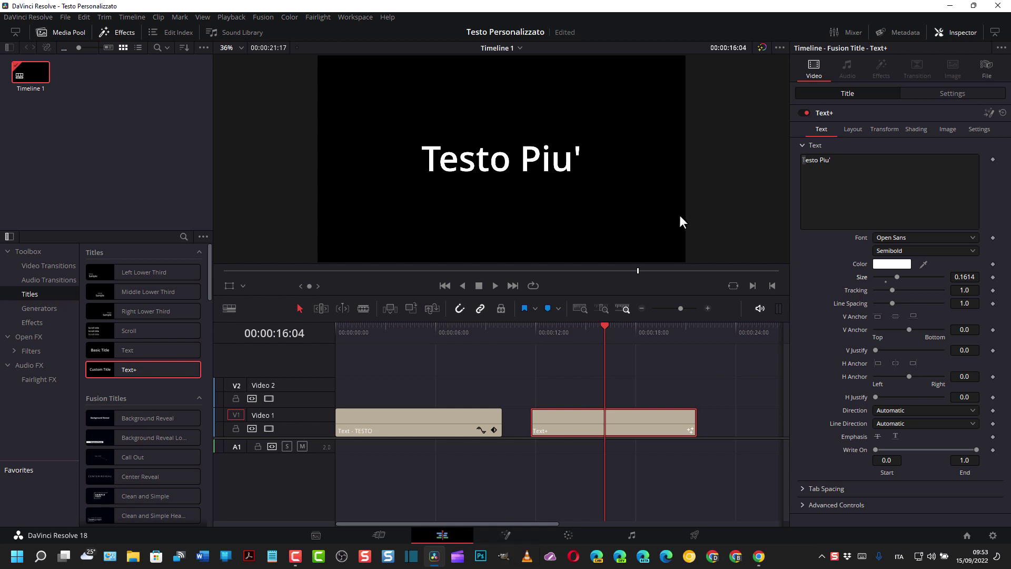
# Replace the title with 'Testo personalizzato / su più righe con / DaVinci Resolve' and shrink it to 0.0906.
pyautogui.moveTo(834, 160); pyautogui.dragTo(781, 159)
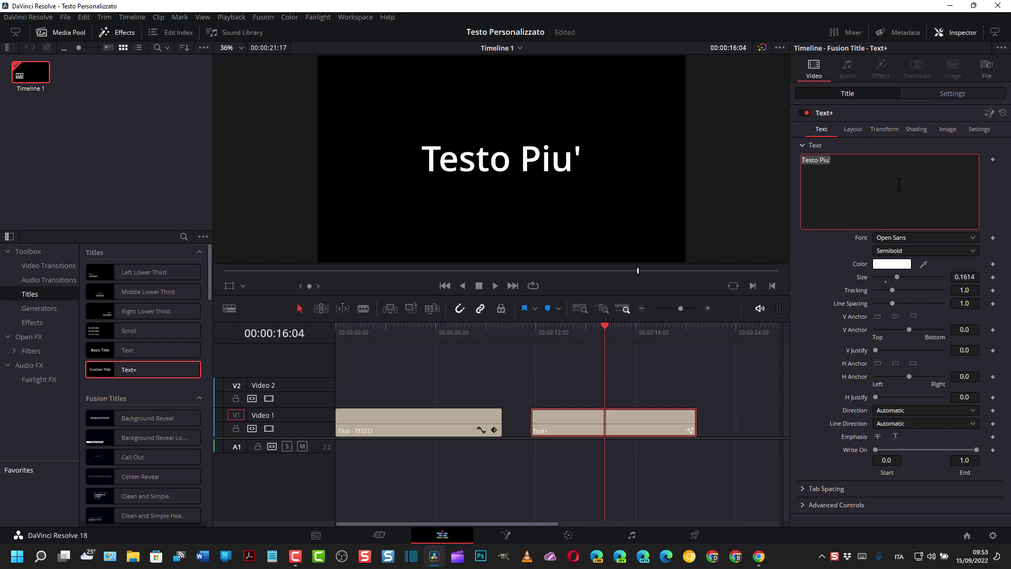
pyautogui.write('Testo ')
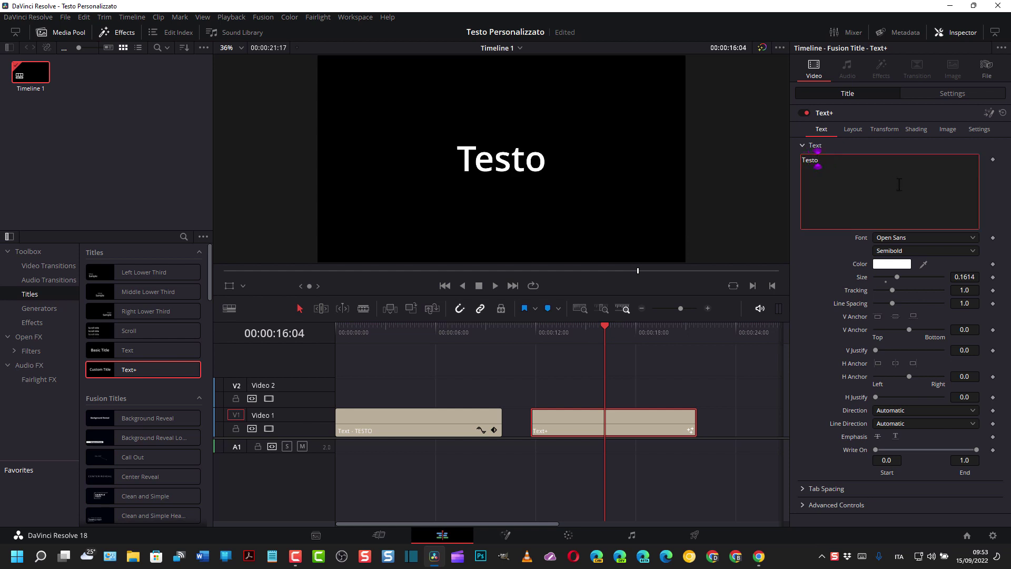
pyautogui.write('personal')
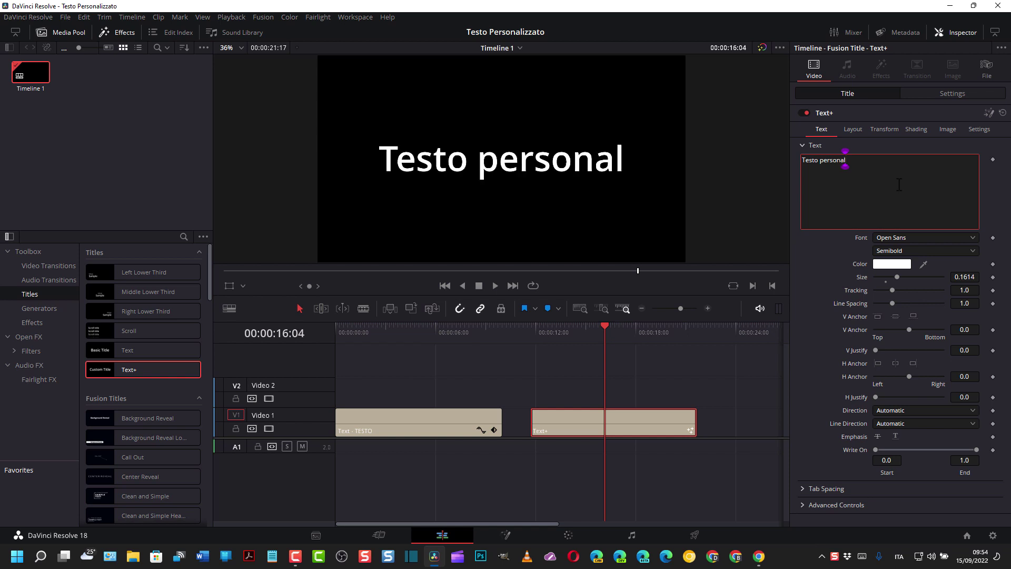
pyautogui.write('izzago')
pyautogui.press('BackSpace')
pyautogui.press('BackSpace')
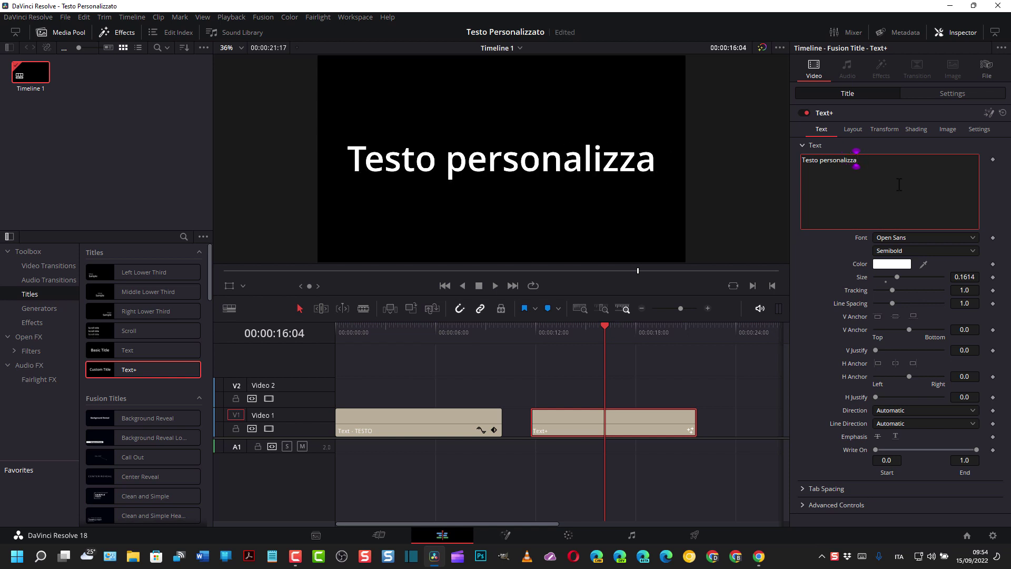
pyautogui.write('to')
pyautogui.press('Return')
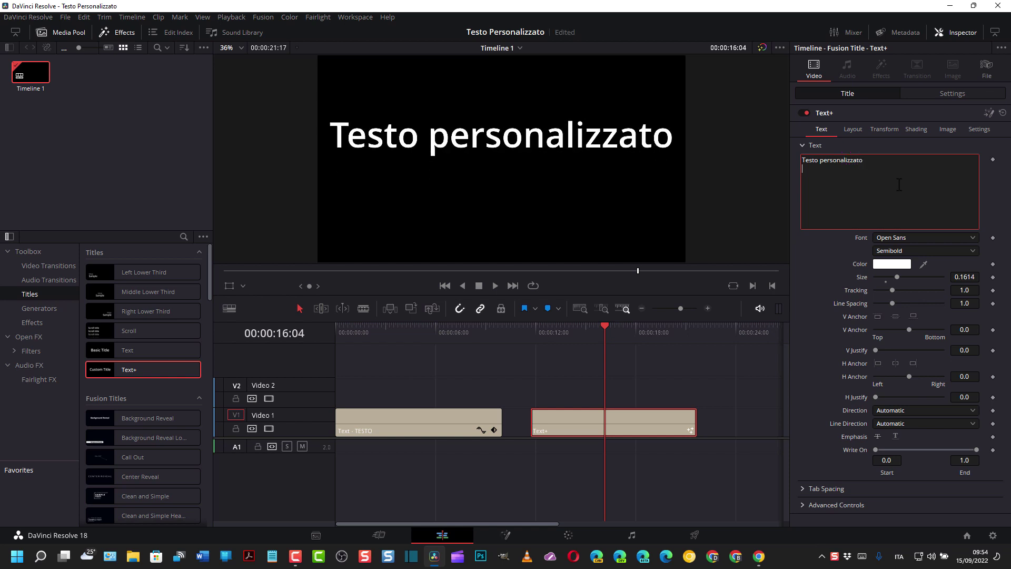
pyautogui.write('su pi')
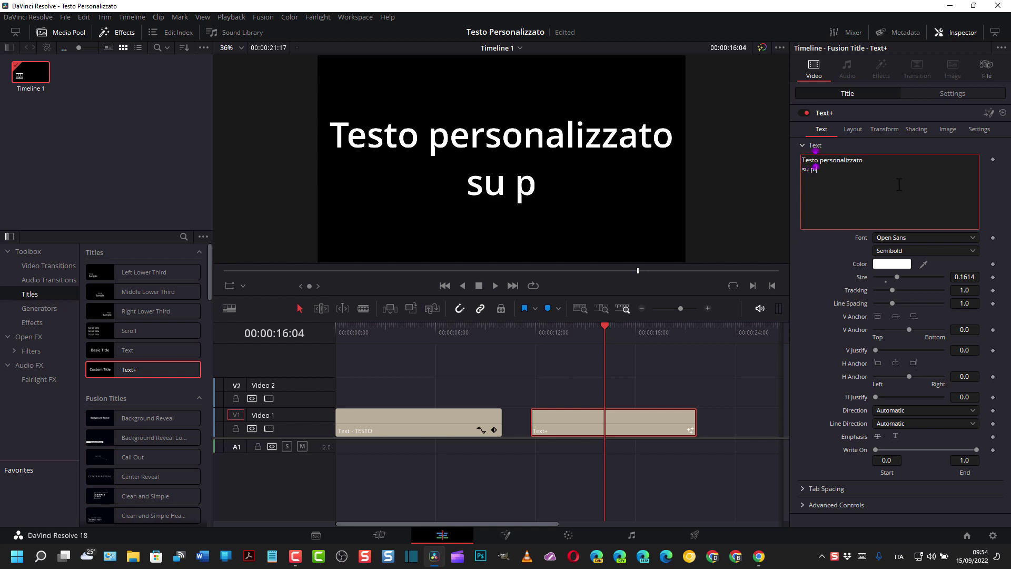
pyautogui.write('ù righe')
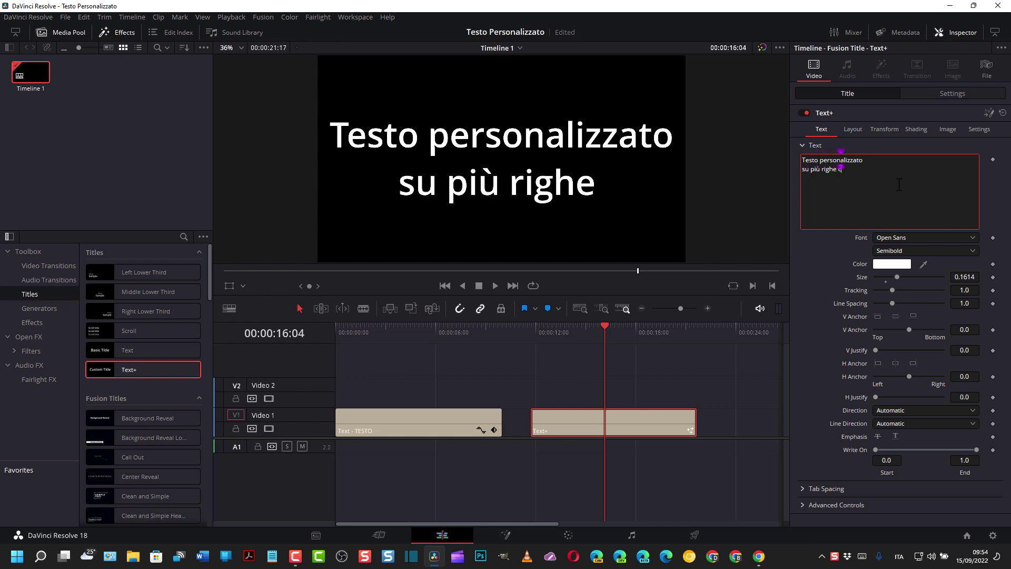
pyautogui.write(' con')
pyautogui.press('Return')
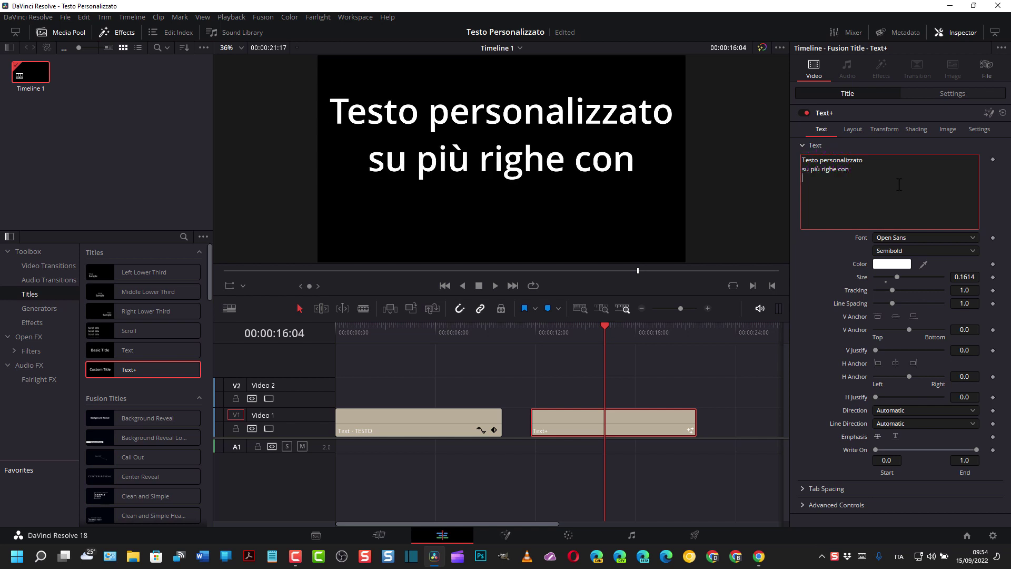
pyautogui.write('DaVi')
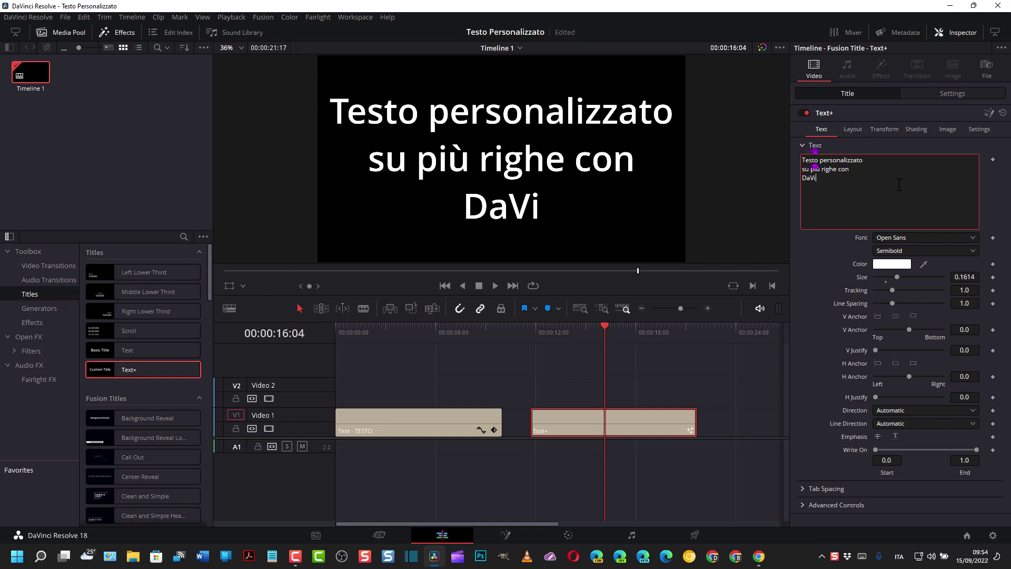
pyautogui.write('nci Rsol')
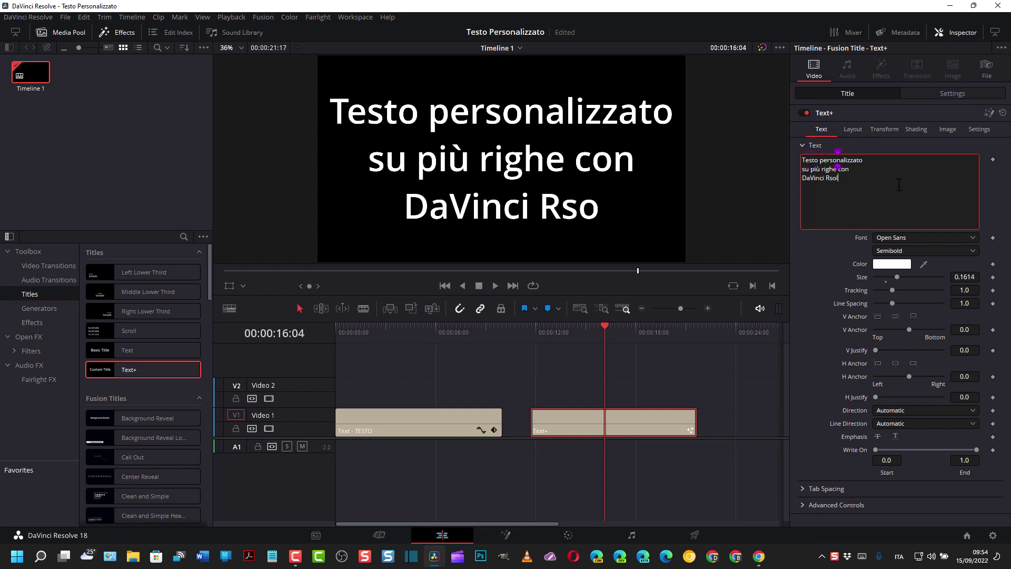
pyautogui.write('ve')
pyautogui.press('BackSpace')
pyautogui.press('BackSpace')
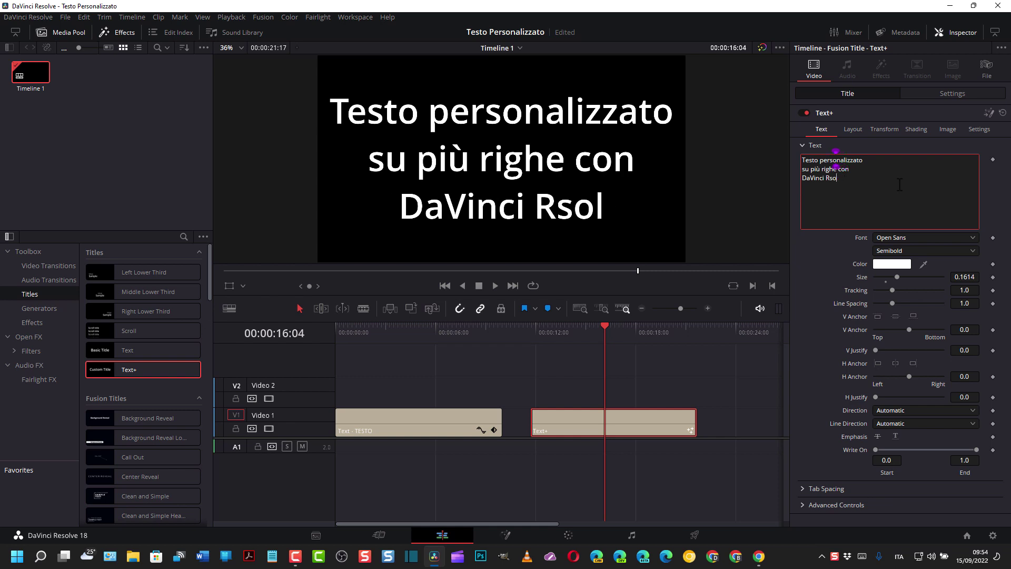
pyautogui.press('BackSpace')
pyautogui.press('BackSpace')
pyautogui.write('esolv')
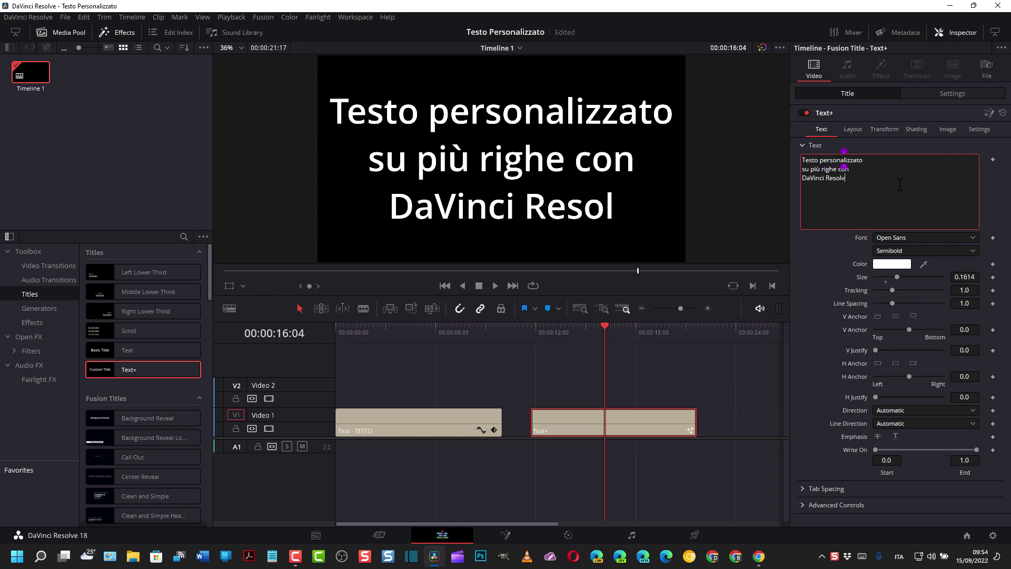
pyautogui.write('e')
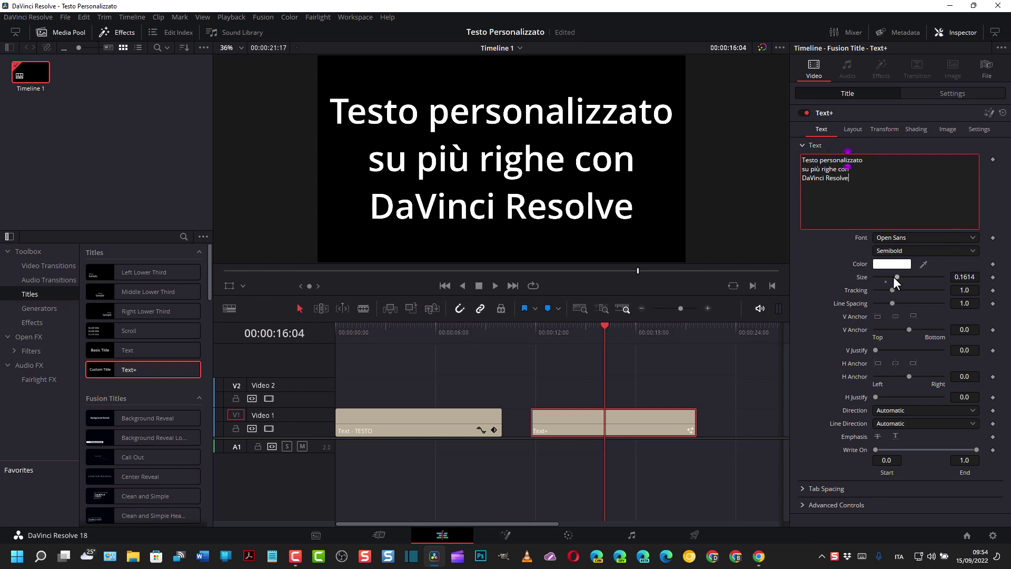
pyautogui.moveTo(895, 277); pyautogui.dragTo(886, 277)
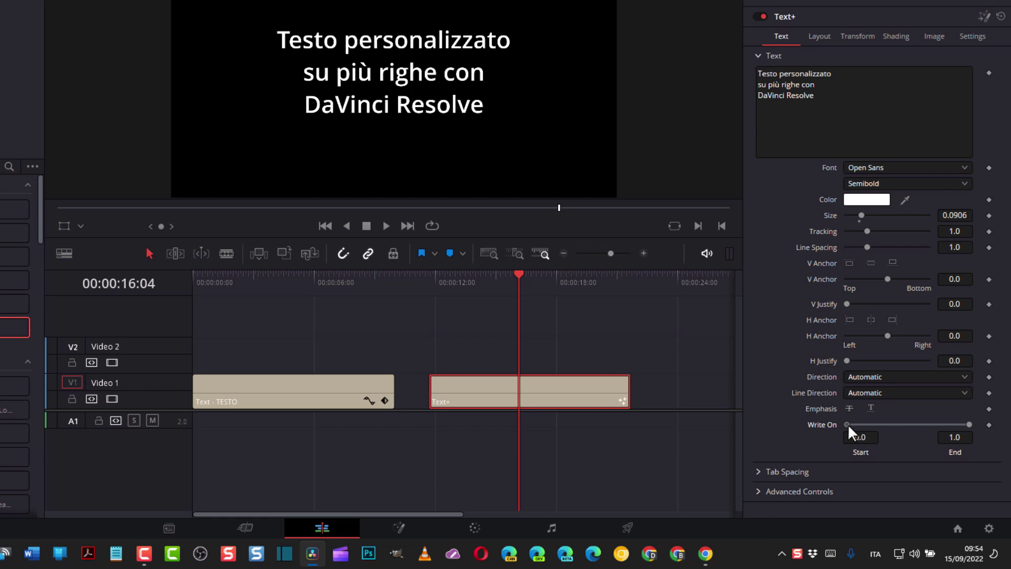
# Keyframe Write On End from 0 at 00:00:11:17 to 1.0 at 00:00:21:17, then return to 11:17.
pyautogui.moveTo(847, 424)
pyautogui.mouseDown()
pyautogui.moveTo(964, 435)
pyautogui.moveTo(914, 437)
pyautogui.mouseUp()
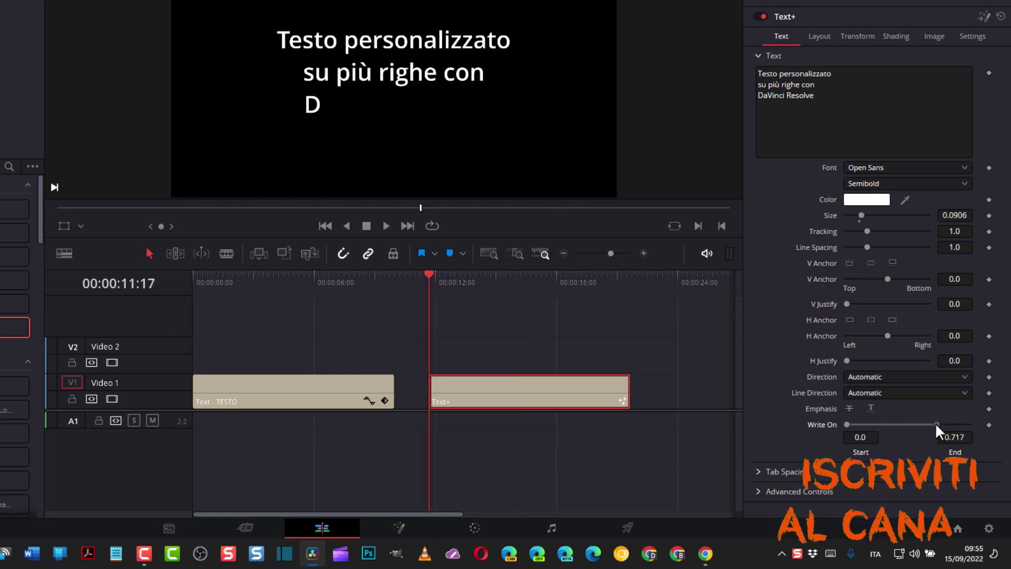
pyautogui.moveTo(936, 426); pyautogui.dragTo(839, 428)
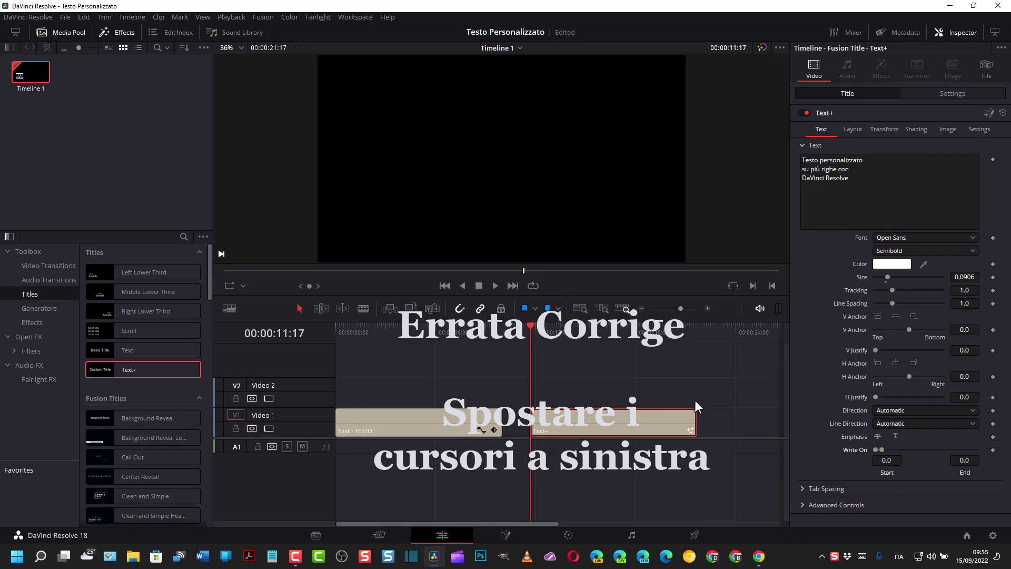
pyautogui.click(992, 450)
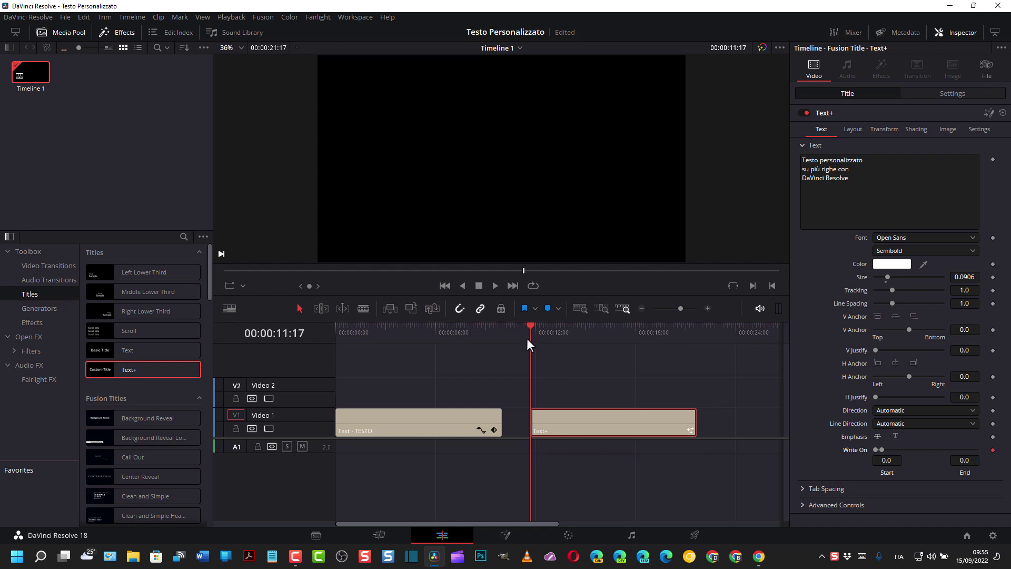
pyautogui.moveTo(530, 330); pyautogui.dragTo(691, 354)
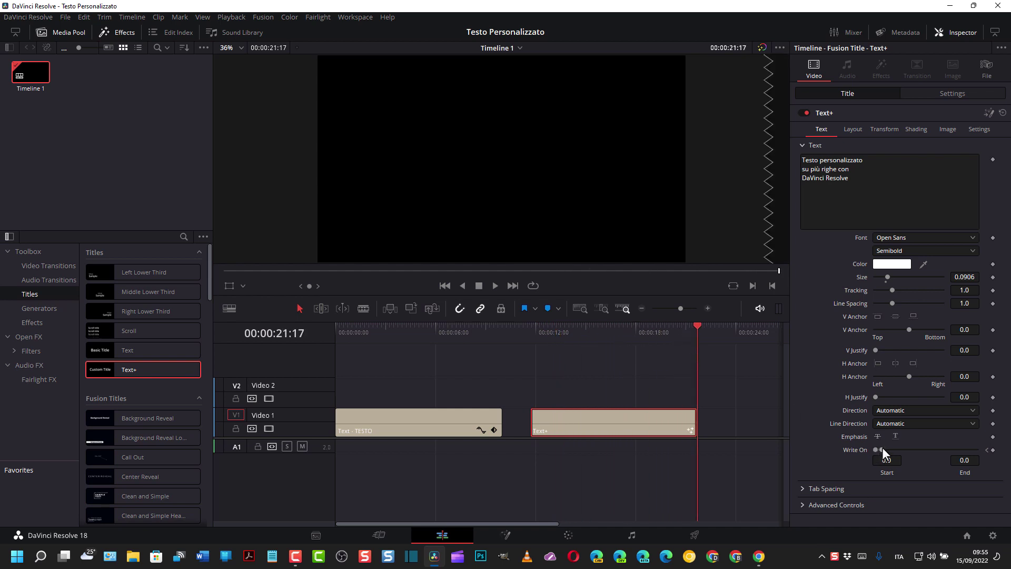
pyautogui.moveTo(883, 449); pyautogui.dragTo(982, 449)
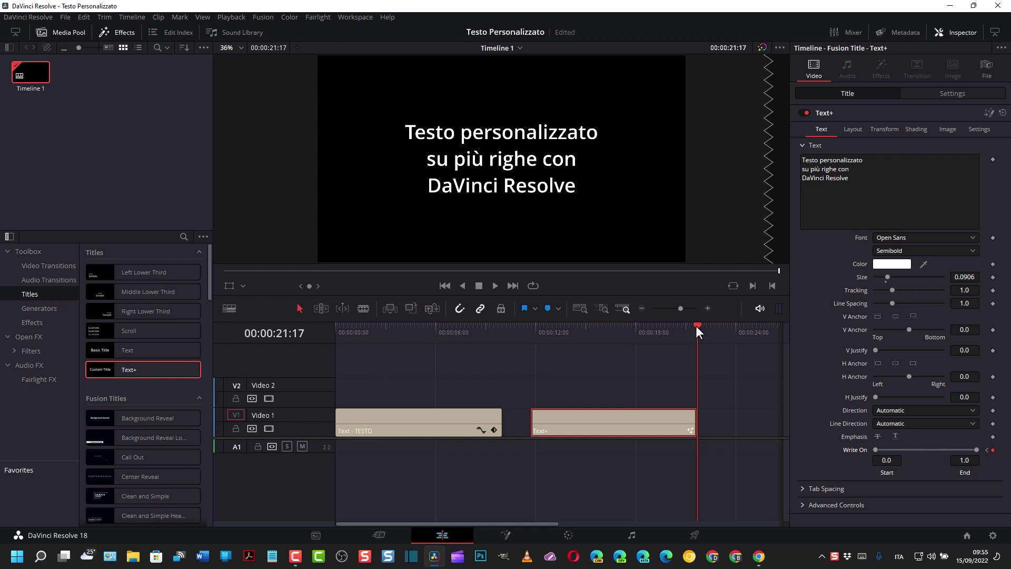
pyautogui.moveTo(696, 326); pyautogui.dragTo(530, 337)
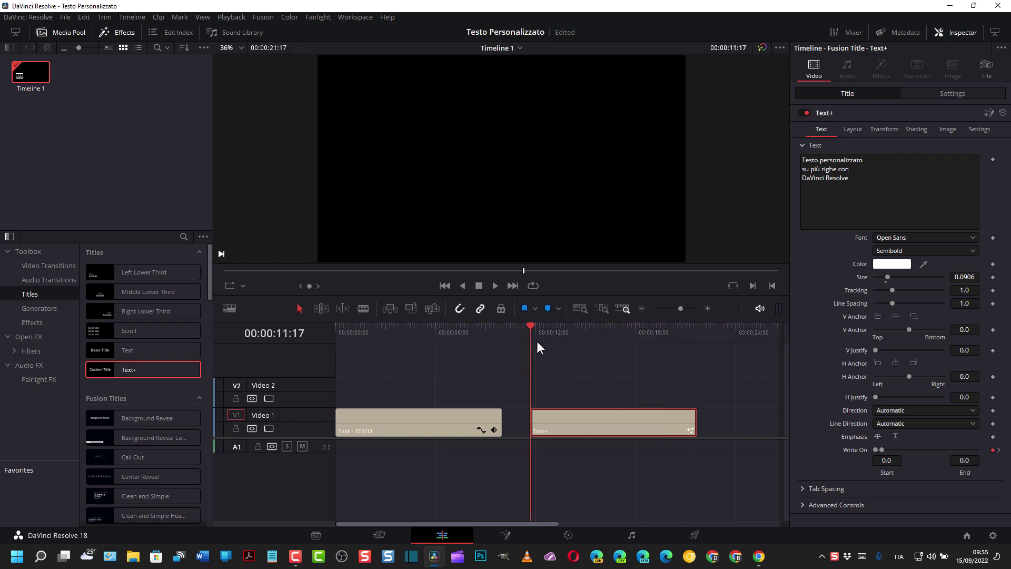
pyautogui.click(495, 286)
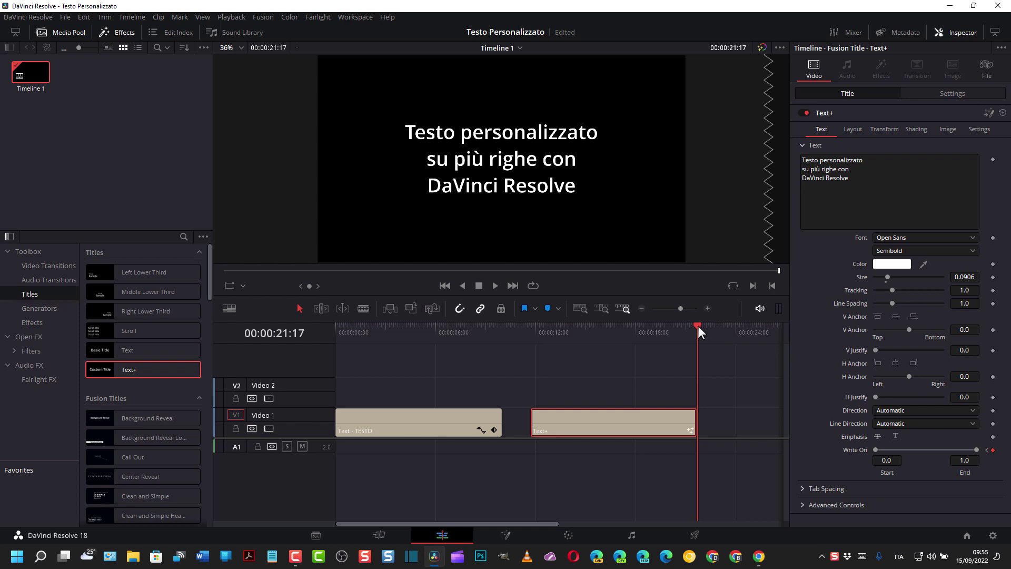
pyautogui.moveTo(697, 325); pyautogui.dragTo(531, 350)
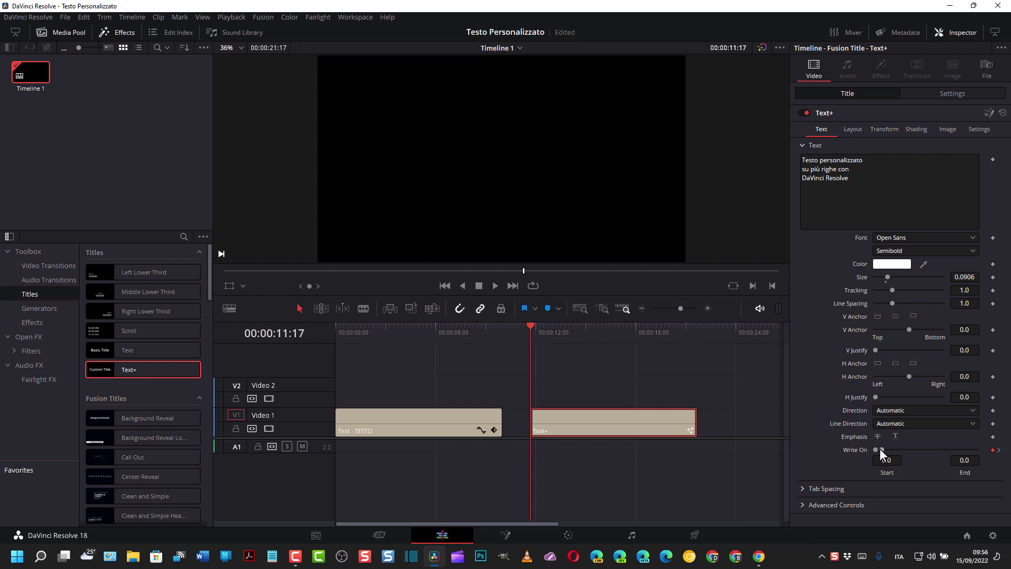
pyautogui.moveTo(528, 324); pyautogui.dragTo(601, 337)
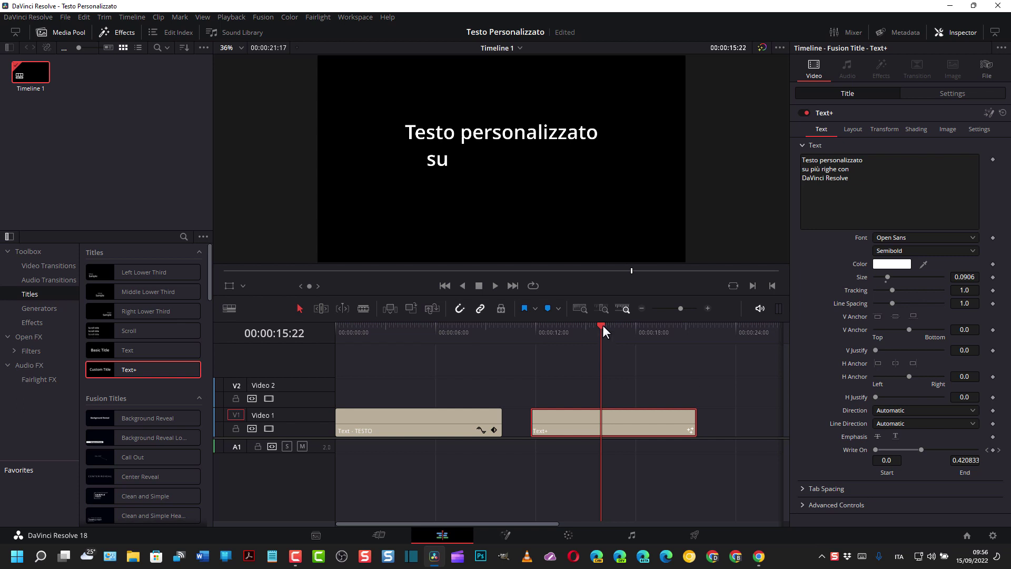
pyautogui.moveTo(602, 327); pyautogui.dragTo(681, 350)
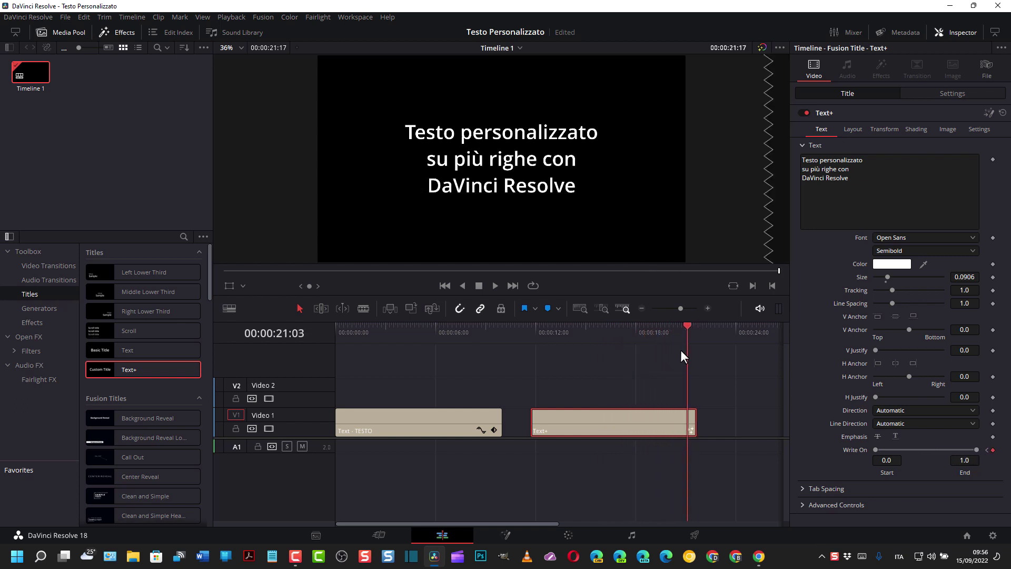
pyautogui.moveTo(680, 351); pyautogui.dragTo(640, 357)
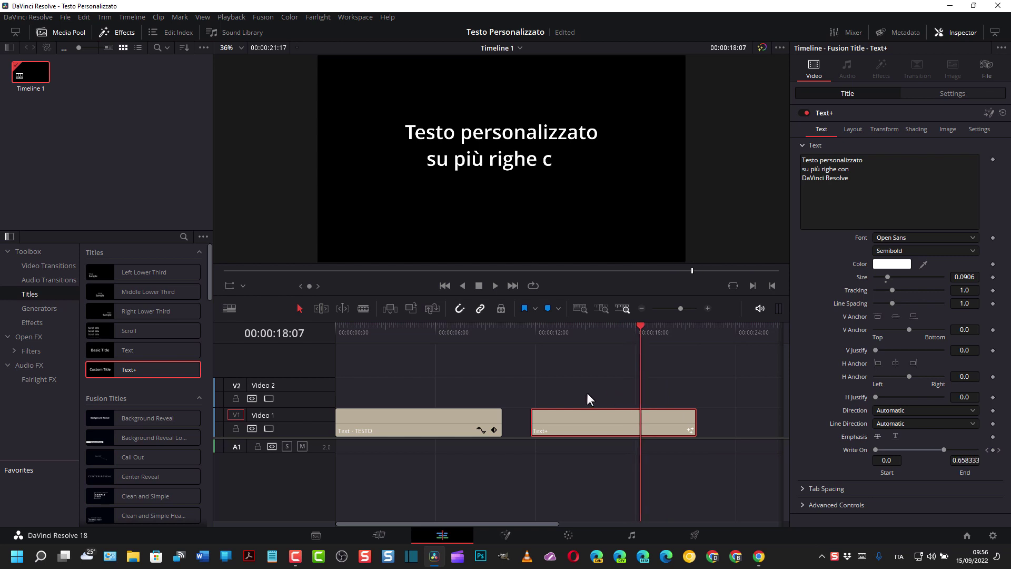
# Cut the Text+ and TESTO title clips from V1 and move the playhead back to about 00:00:04:12.
pyautogui.rightClick(583, 421)
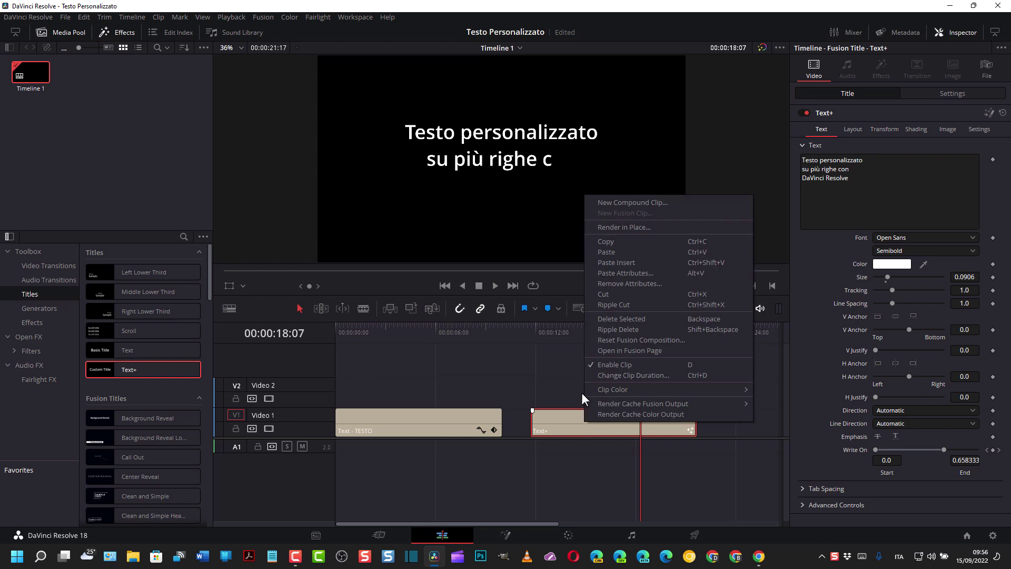
pyautogui.click(607, 292)
pyautogui.click(443, 414)
pyautogui.rightClick(444, 415)
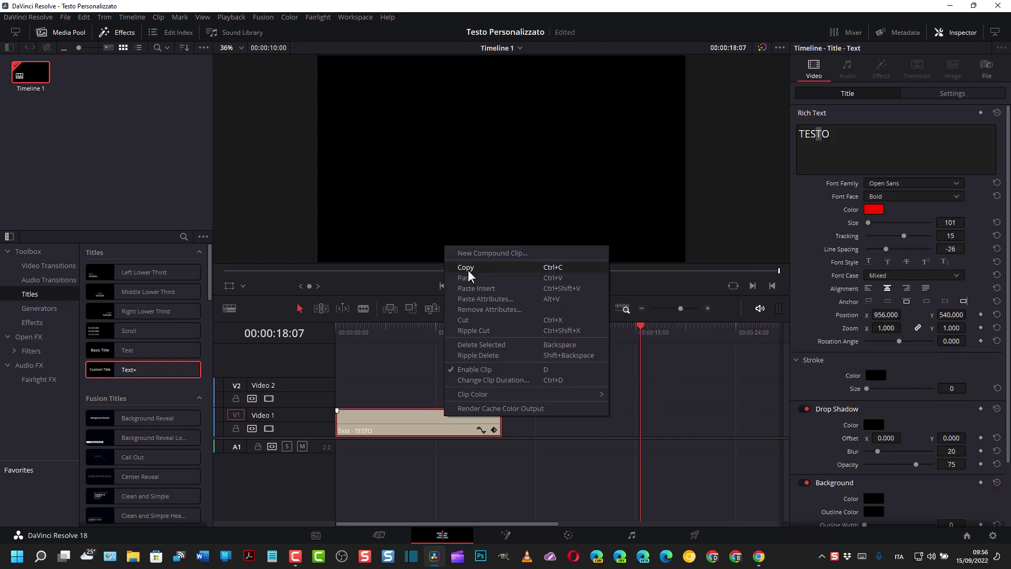
pyautogui.click(466, 319)
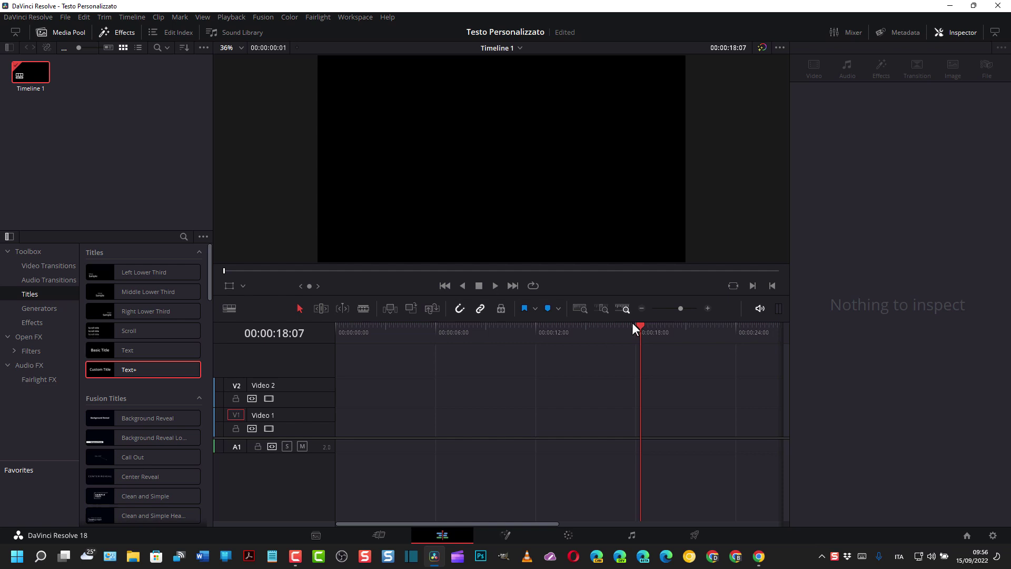
pyautogui.moveTo(638, 325); pyautogui.dragTo(411, 344)
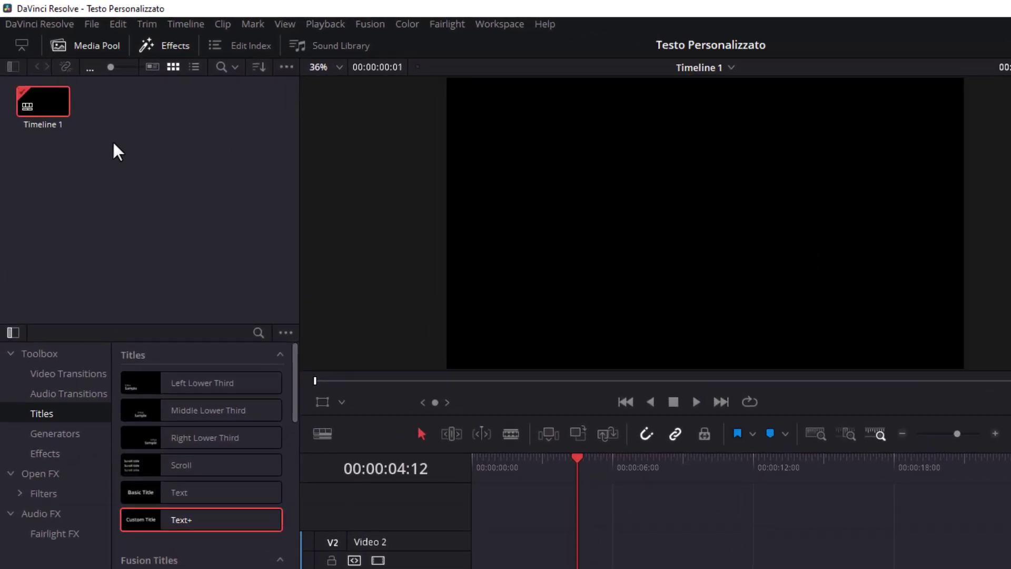
# Create a default 10-second, 24 fps Fusion Composition 1 clip in the Media Pool.
pyautogui.rightClick(118, 138)
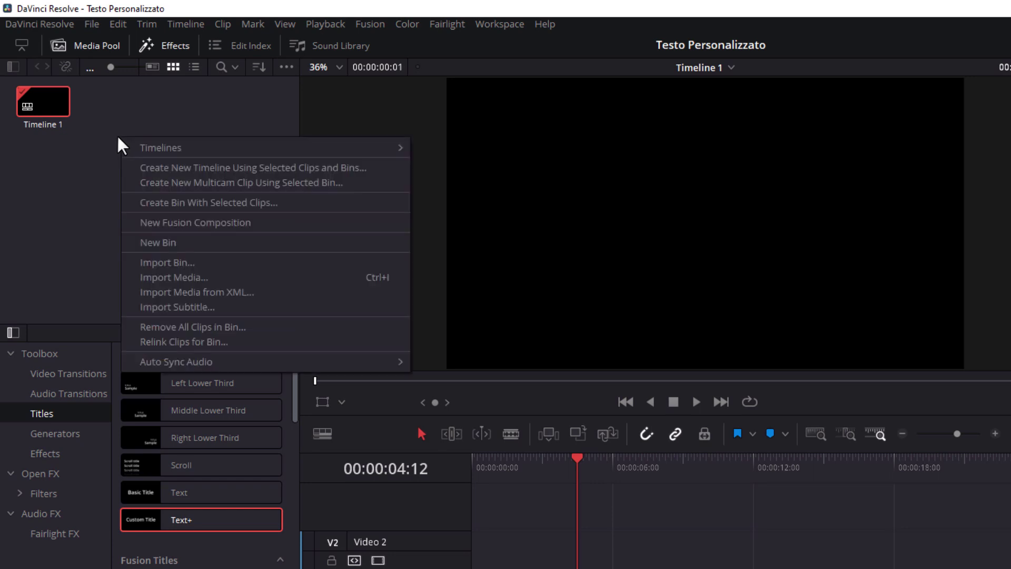
pyautogui.click(176, 223)
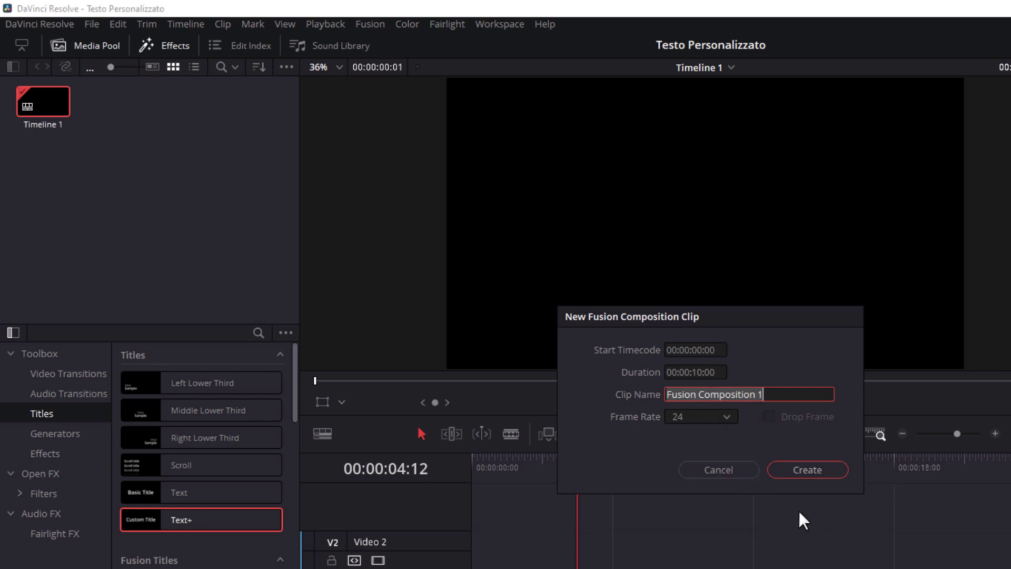
pyautogui.click(820, 473)
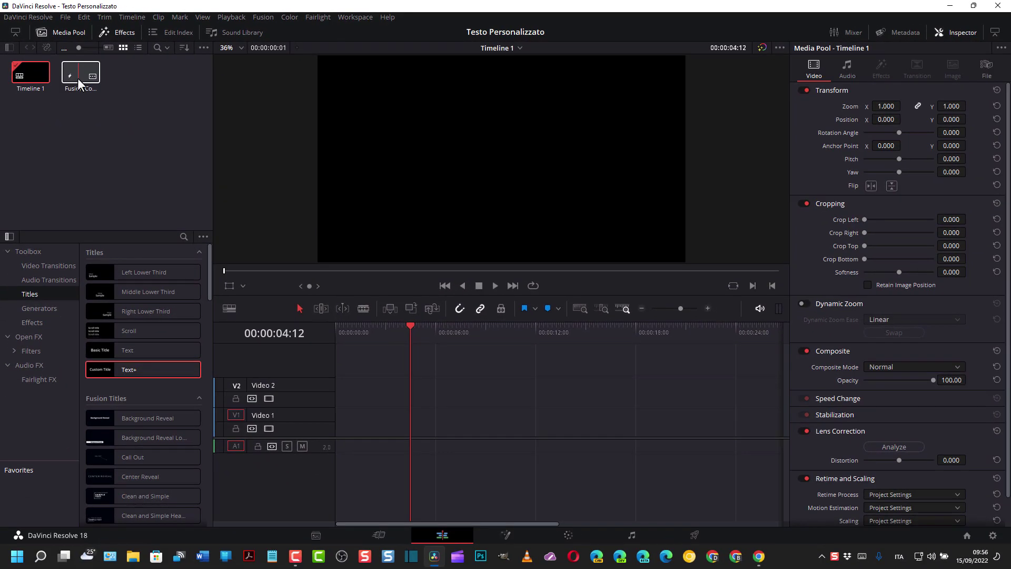
pyautogui.click(77, 78)
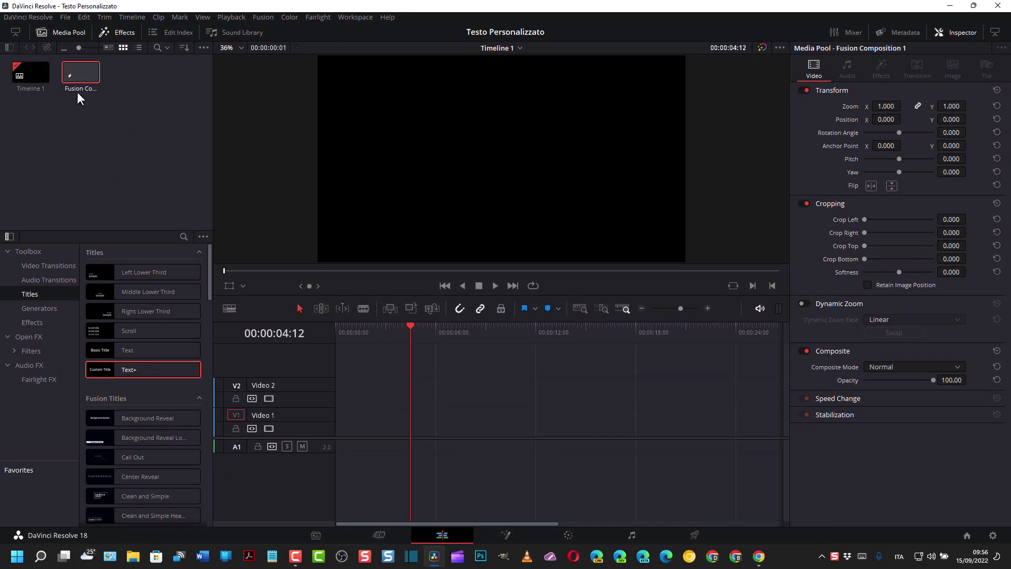
# Place Fusion Composition 1 at the start of Video 1, open it in the Fusion page, and shift MediaOut1 right.
pyautogui.moveTo(81, 77)
pyautogui.mouseDown()
pyautogui.moveTo(412, 406)
pyautogui.moveTo(406, 428)
pyautogui.mouseUp()
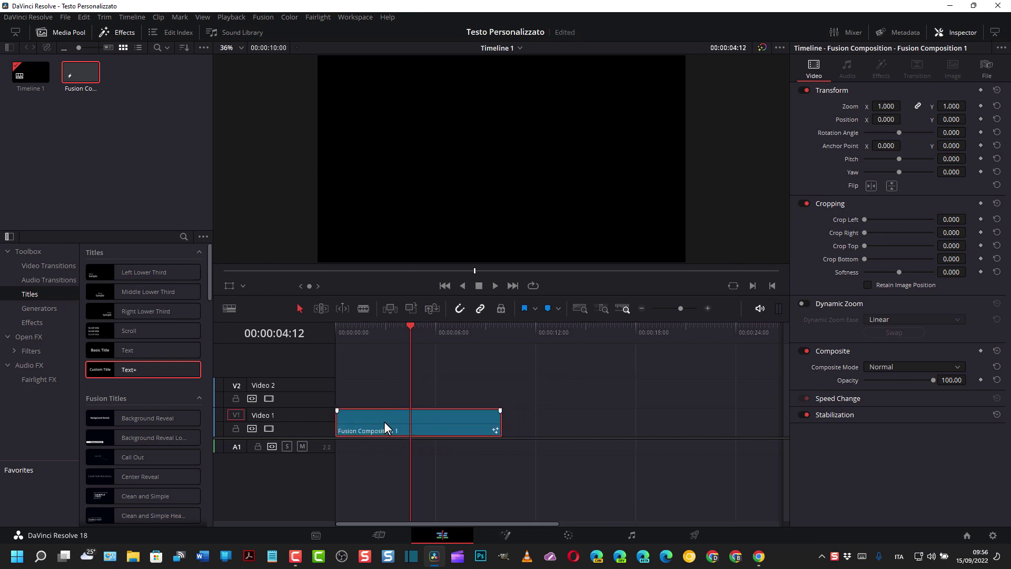
pyautogui.rightClick(384, 421)
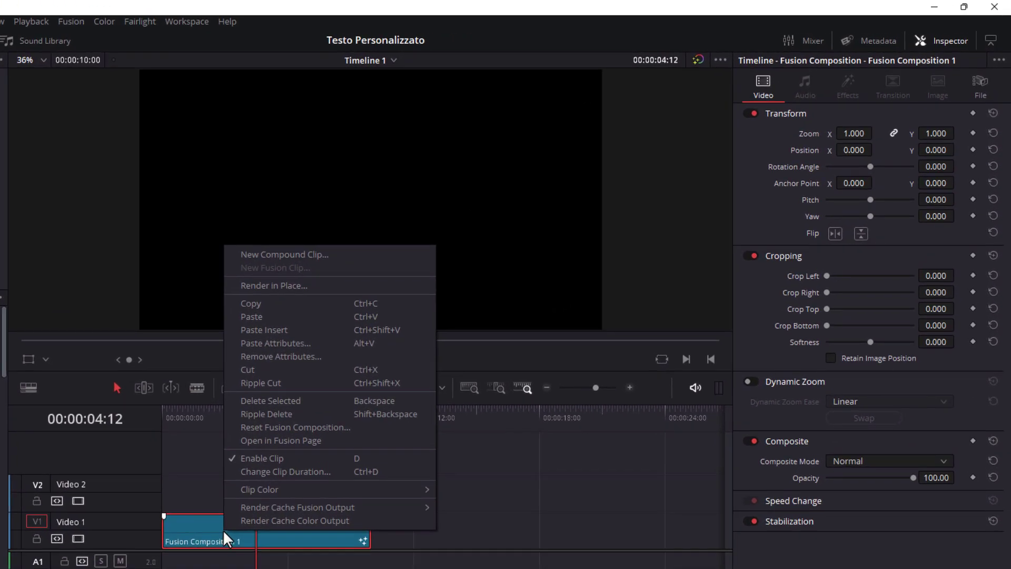
pyautogui.click(318, 440)
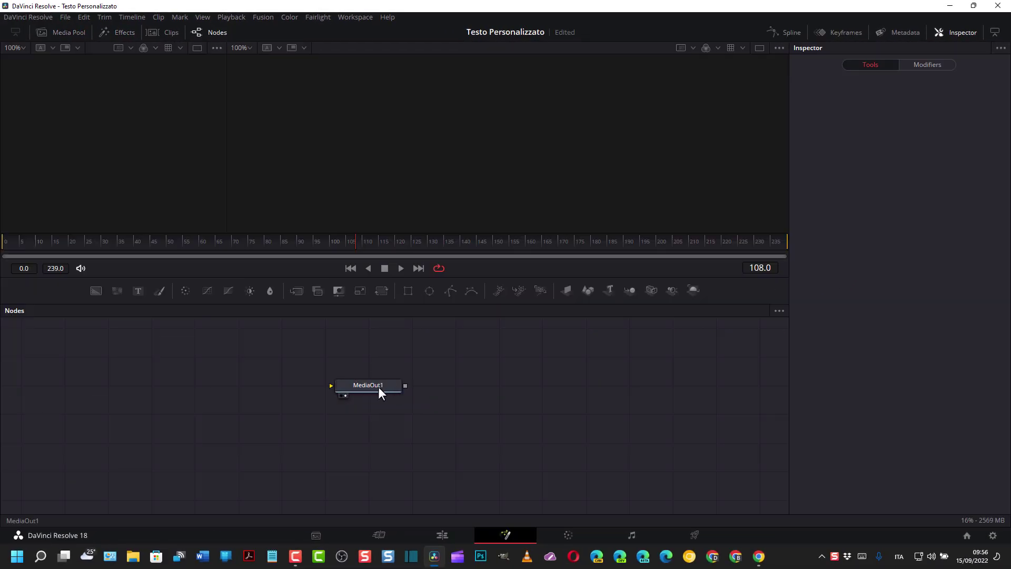
pyautogui.moveTo(378, 386); pyautogui.dragTo(510, 392)
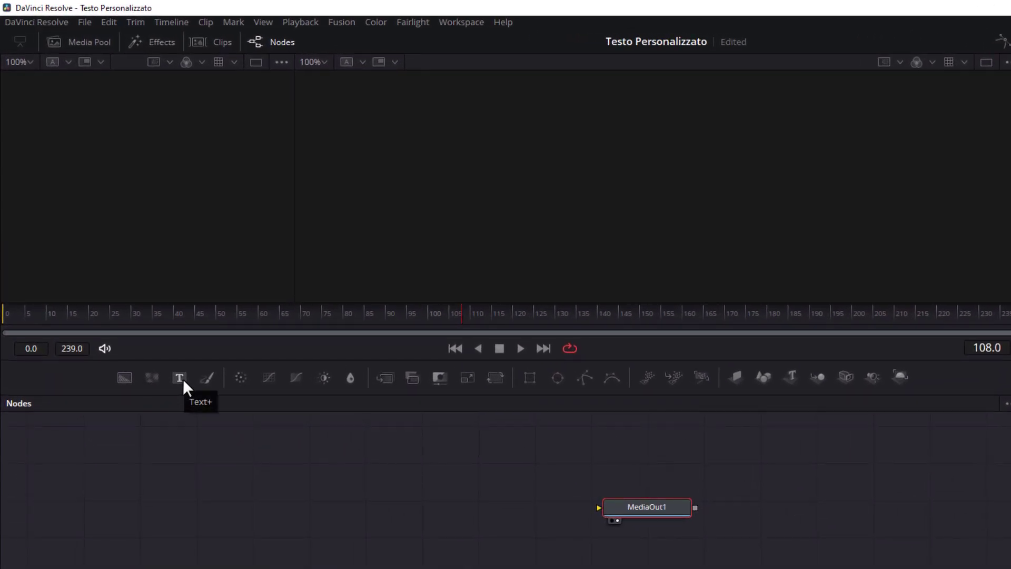
# Add a Text+ node reading TEXT and enlarge it to size 0.315.
pyautogui.moveTo(181, 378)
pyautogui.mouseDown()
pyautogui.moveTo(360, 512)
pyautogui.moveTo(608, 508)
pyautogui.mouseUp()
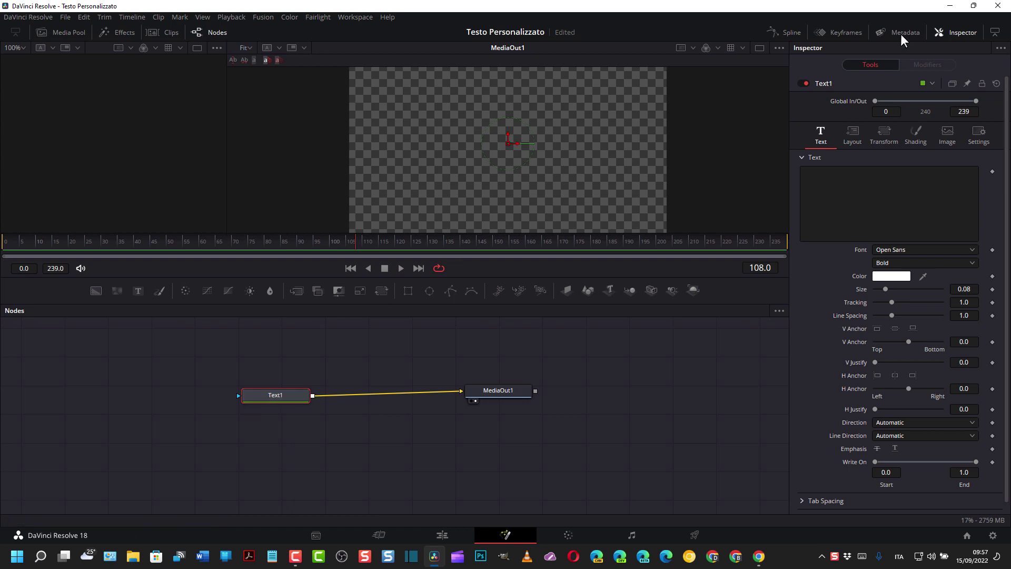
pyautogui.click(819, 179)
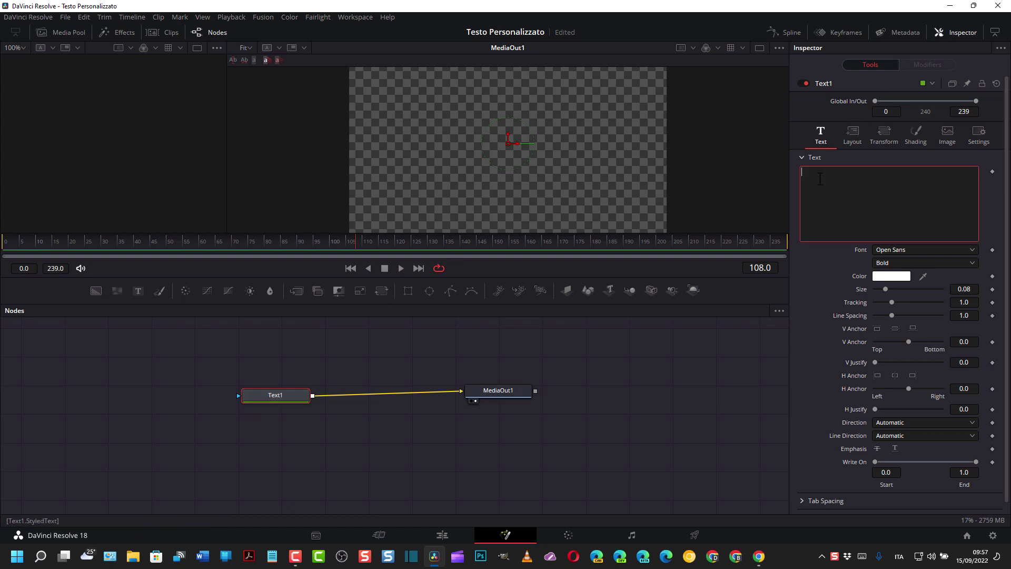
pyautogui.write('TEXT')
pyautogui.moveTo(886, 289); pyautogui.dragTo(917, 293)
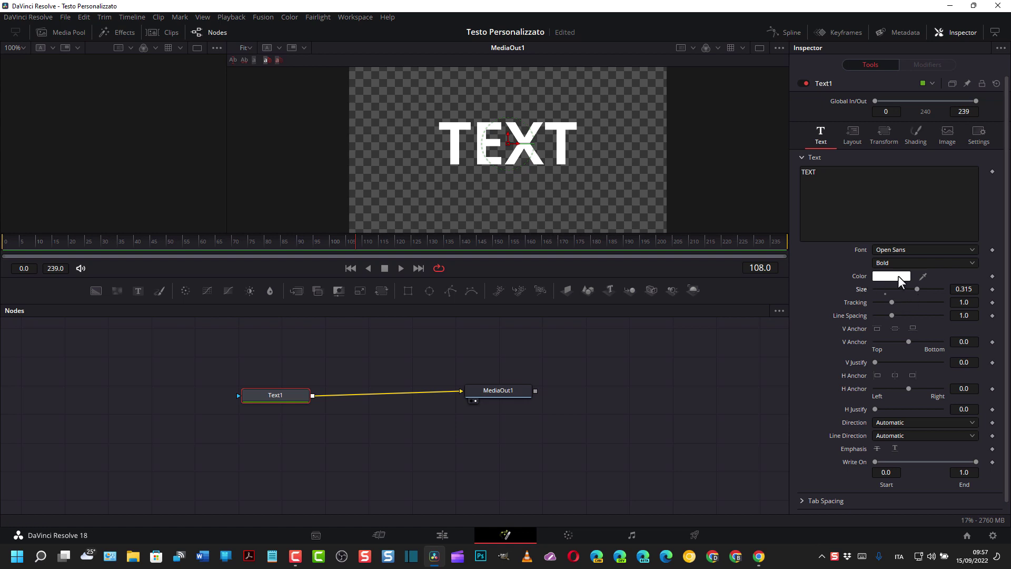
# Try orange as the text colour but cancel to keep white, then widen the letter tracking.
pyautogui.click(898, 276)
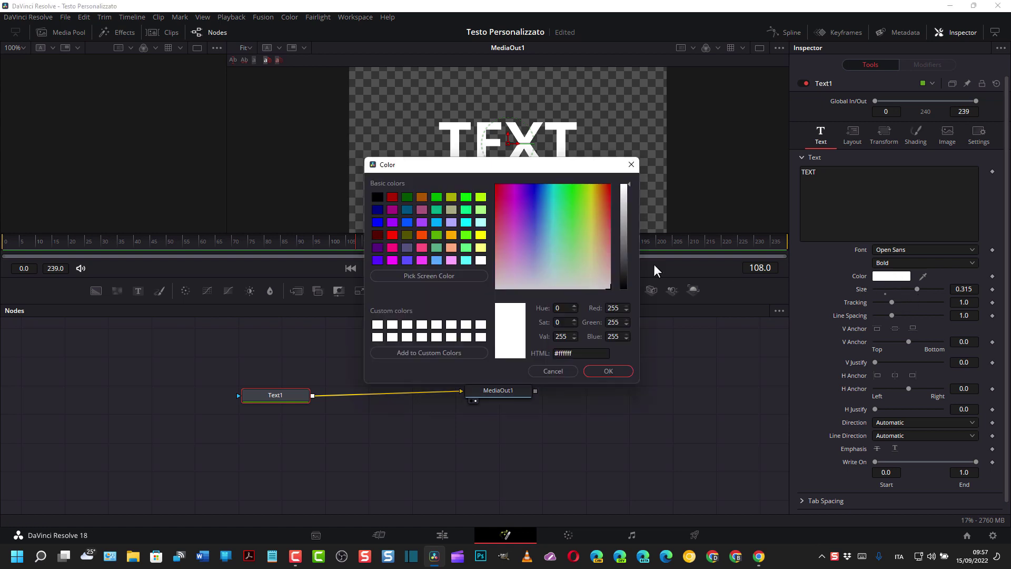
pyautogui.click(450, 235)
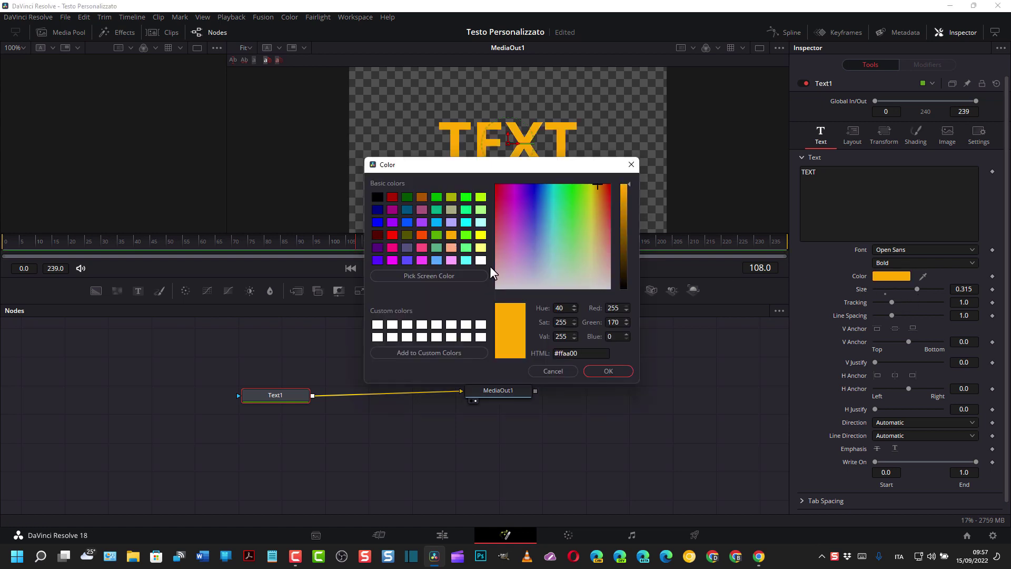
pyautogui.click(554, 371)
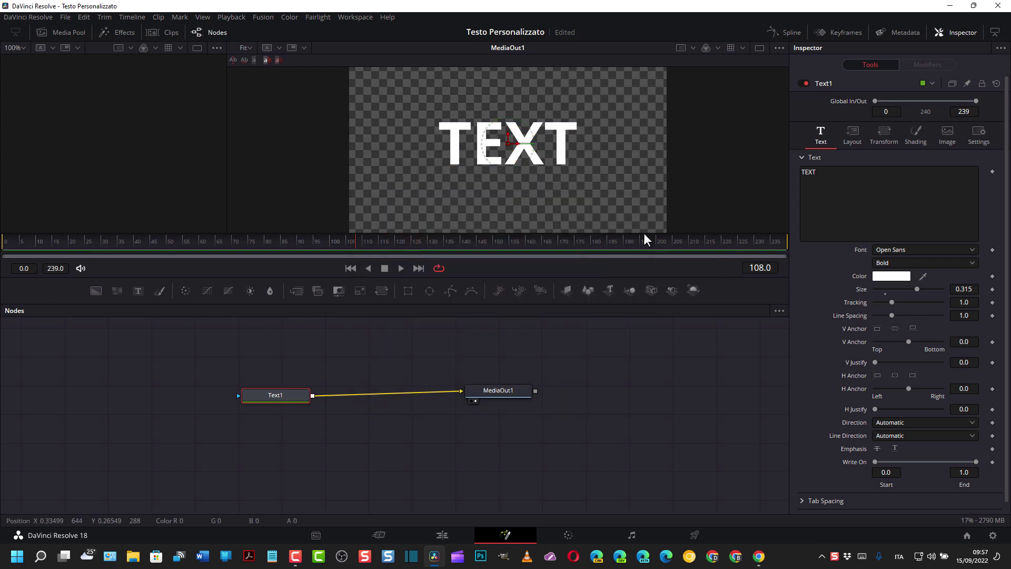
pyautogui.moveTo(892, 302); pyautogui.dragTo(893, 303)
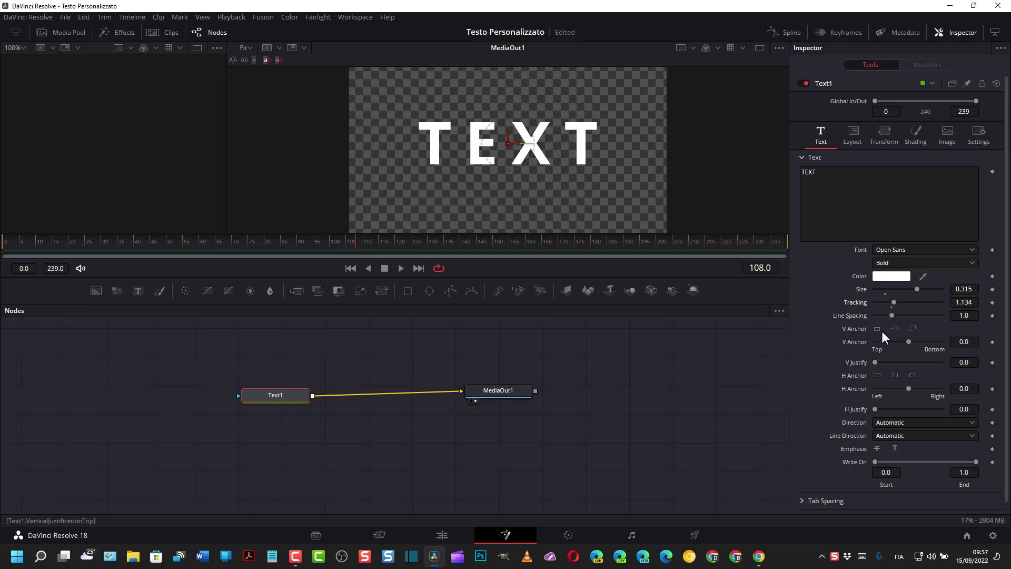
pyautogui.click(912, 374)
# Enable Character Level Styling on the text and box-select the letter X.
pyautogui.rightClick(854, 183)
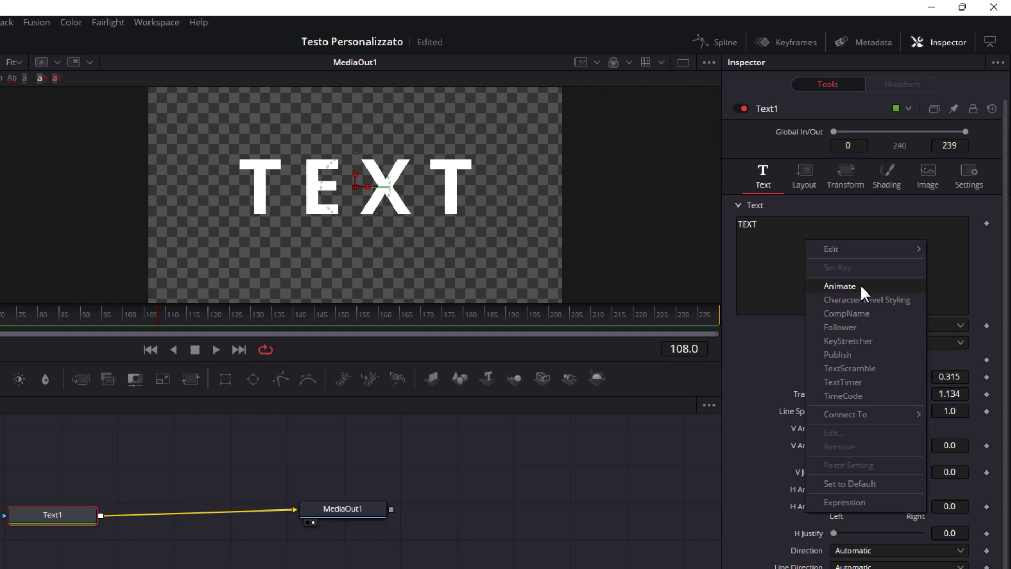
pyautogui.click(857, 299)
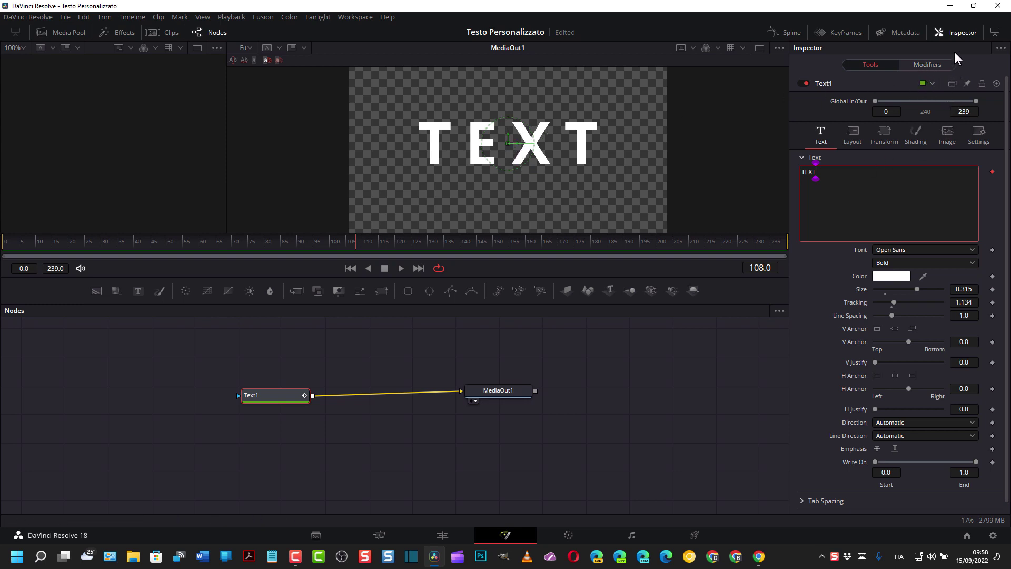
pyautogui.click(933, 64)
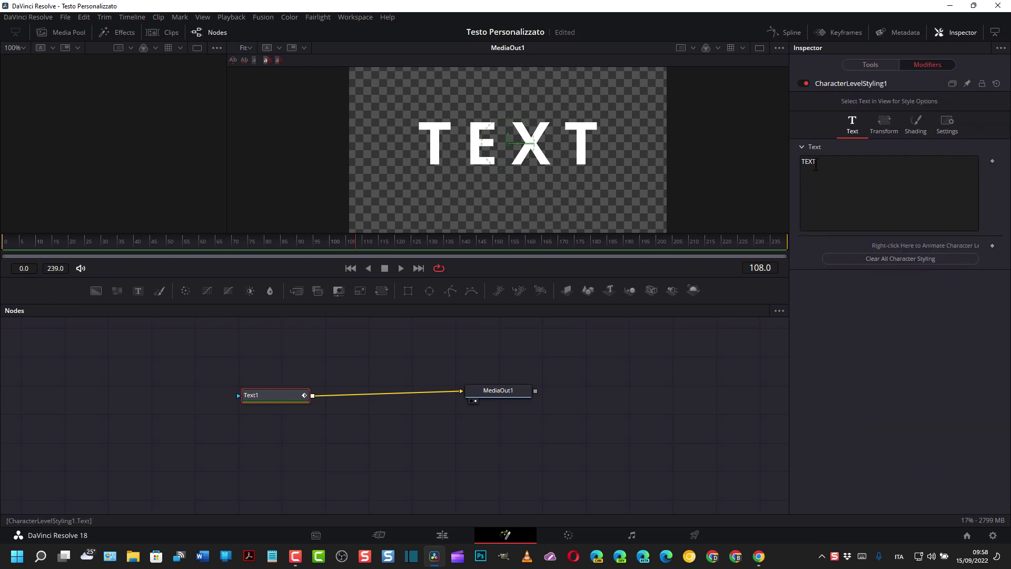
pyautogui.moveTo(506, 108); pyautogui.dragTo(556, 186)
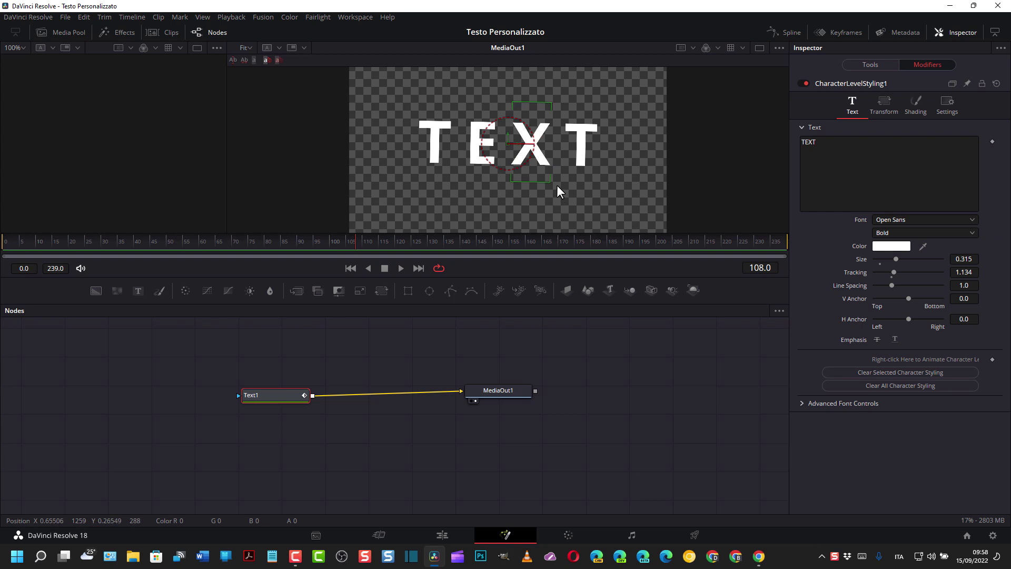
# Make the X orange (#ff5500), with size 0.362 and tracking 1.102.
pyautogui.click(895, 246)
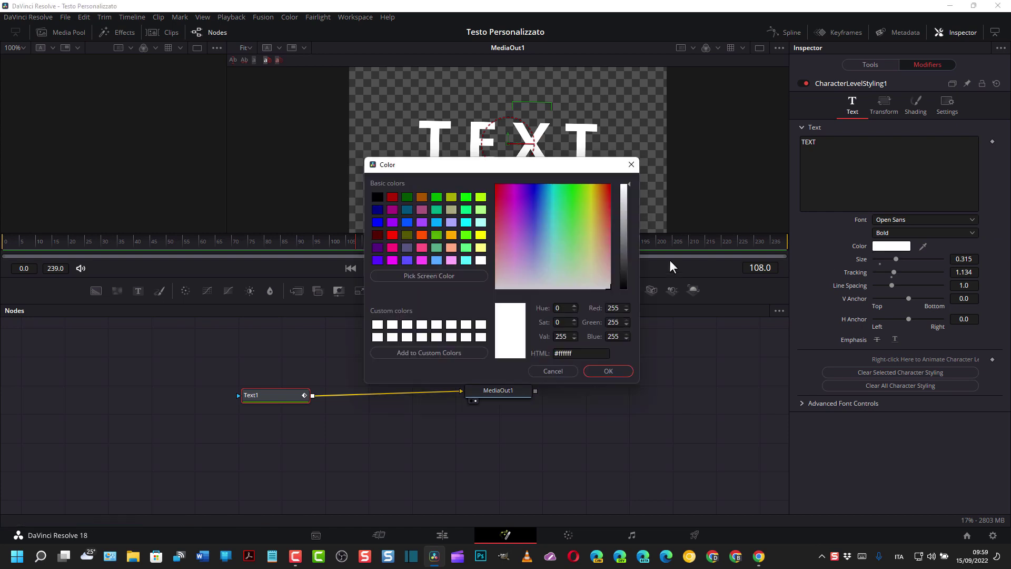
pyautogui.click(422, 235)
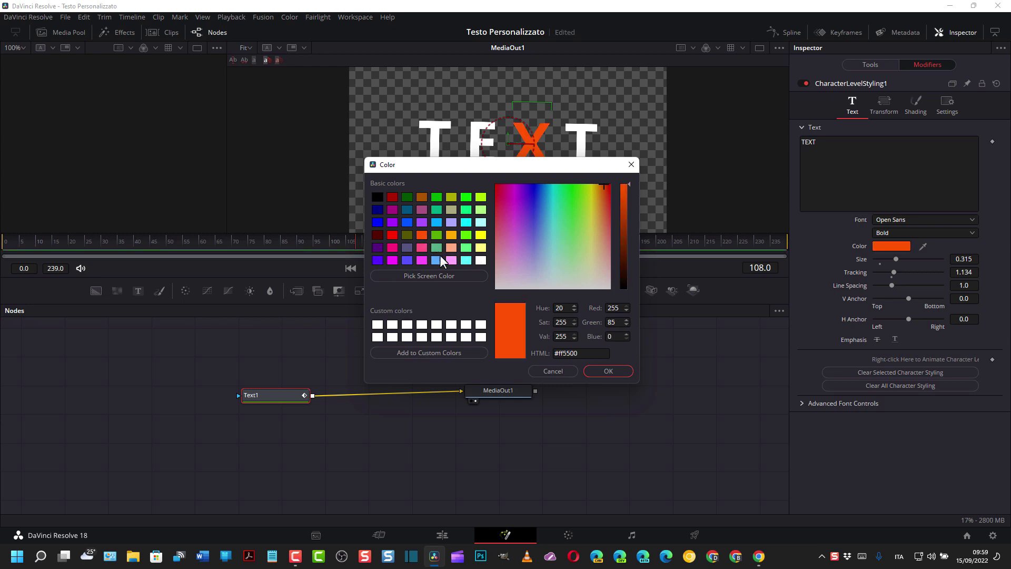
pyautogui.click(609, 371)
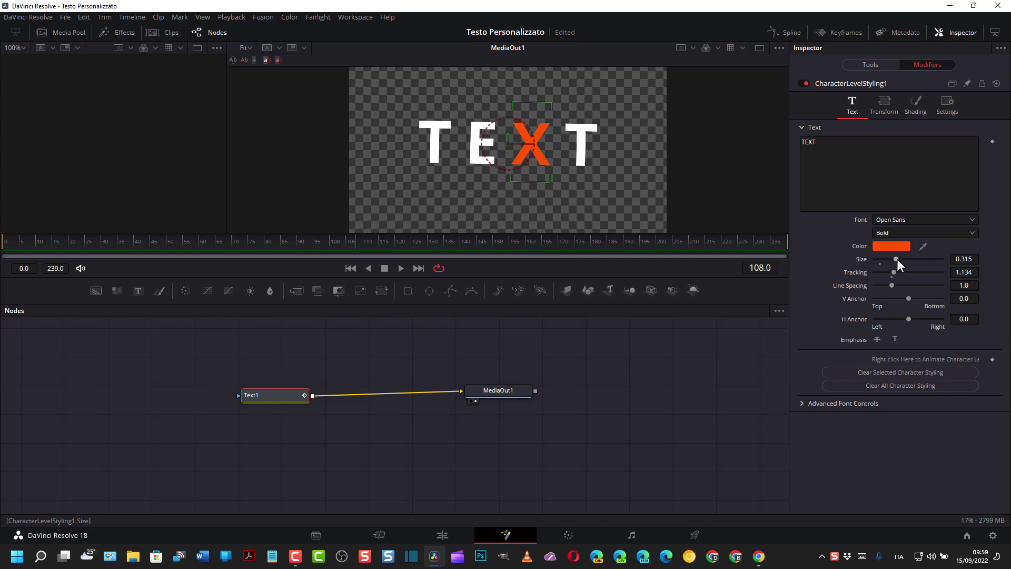
pyautogui.moveTo(897, 257); pyautogui.dragTo(900, 266)
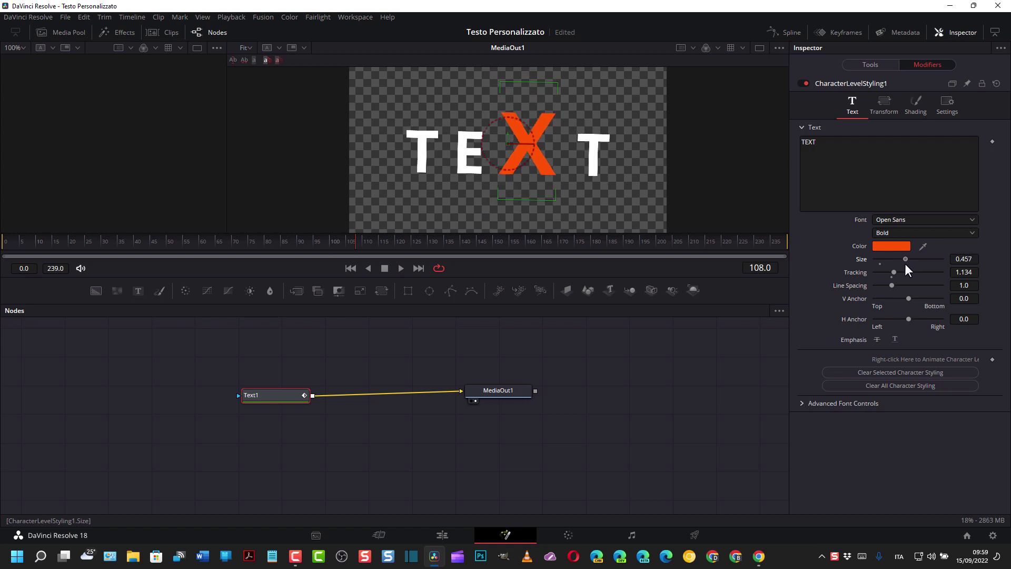
pyautogui.moveTo(894, 271); pyautogui.dragTo(891, 272)
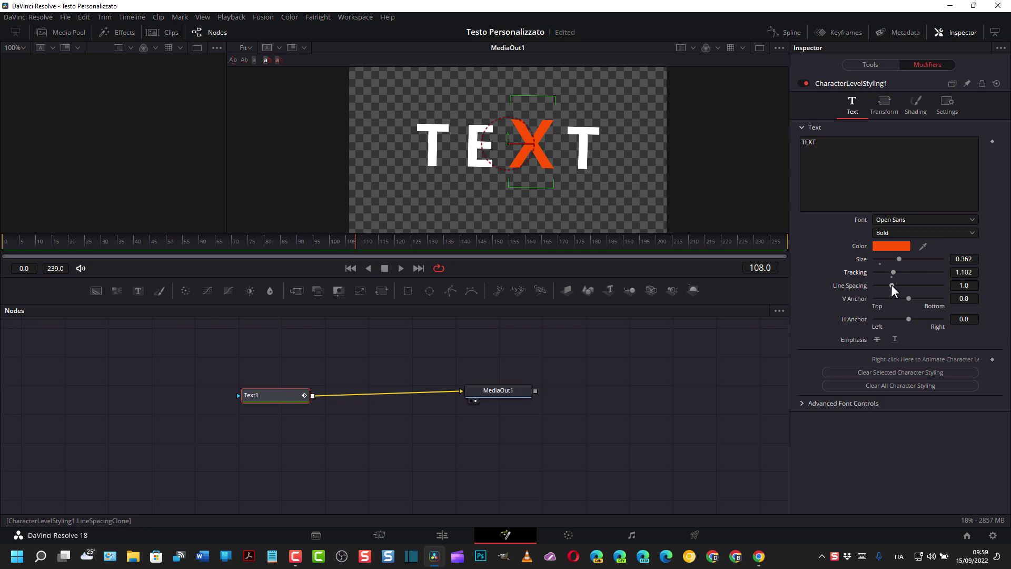
pyautogui.click(881, 103)
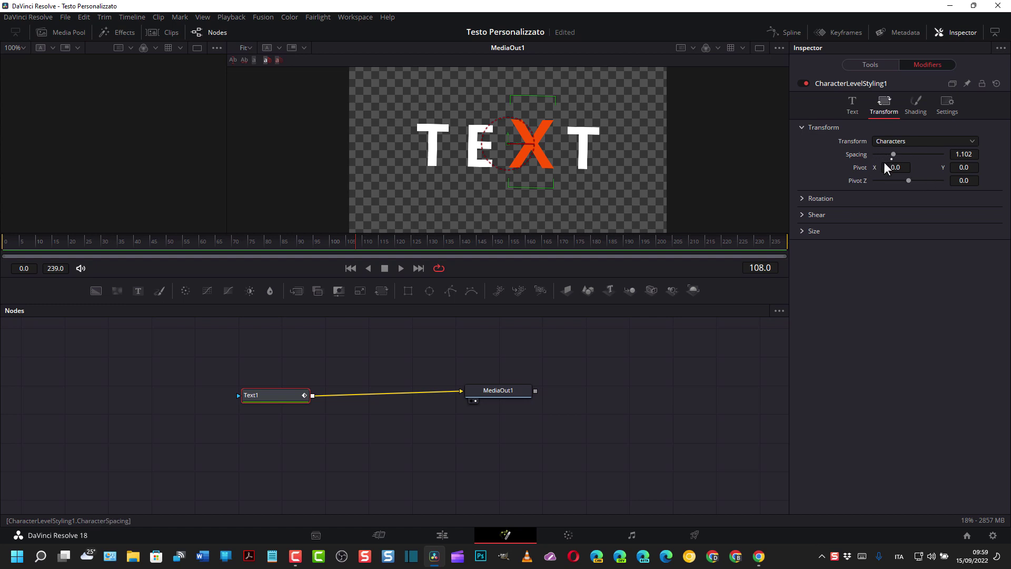
# Rotate the X to -31.3, 5.2 and 2.6 about the X, Y and Z axes.
pyautogui.click(802, 199)
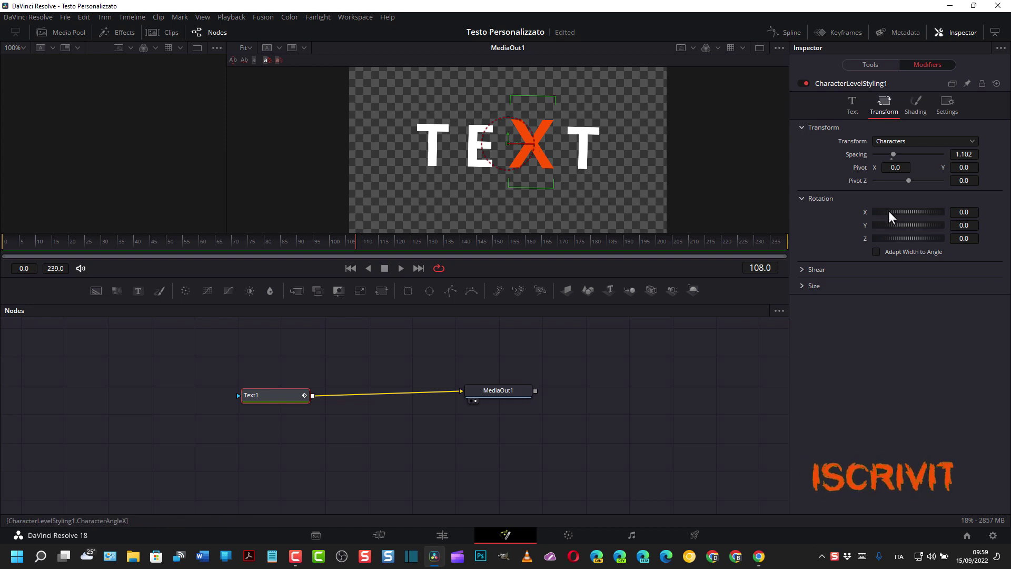
pyautogui.moveTo(888, 211); pyautogui.dragTo(882, 214)
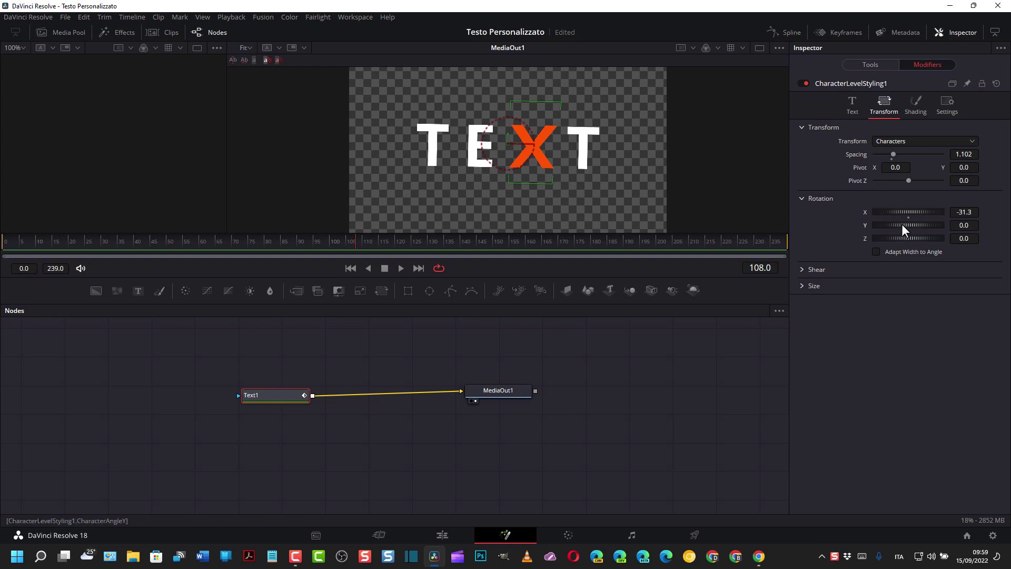
pyautogui.moveTo(902, 224); pyautogui.dragTo(903, 229)
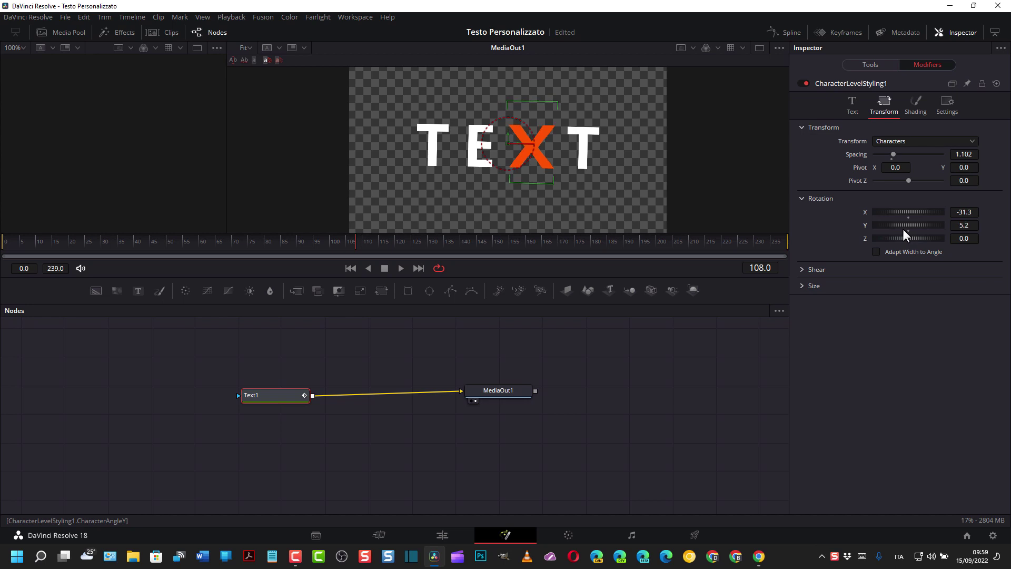
pyautogui.moveTo(889, 239); pyautogui.dragTo(888, 236)
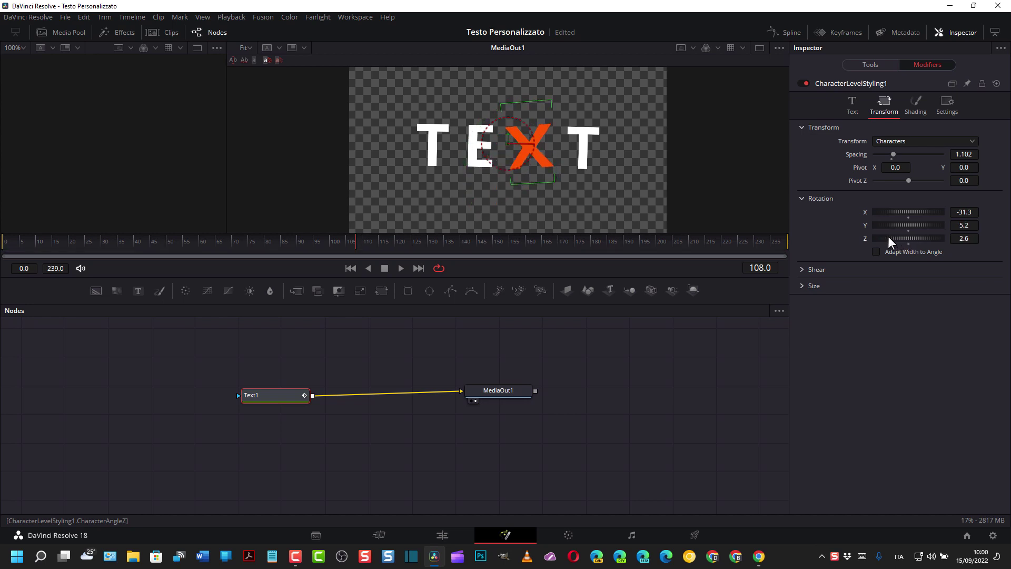
# Shear the X by -0.03/0.02 and size it to 0.787 by 0.906.
pyautogui.click(803, 269)
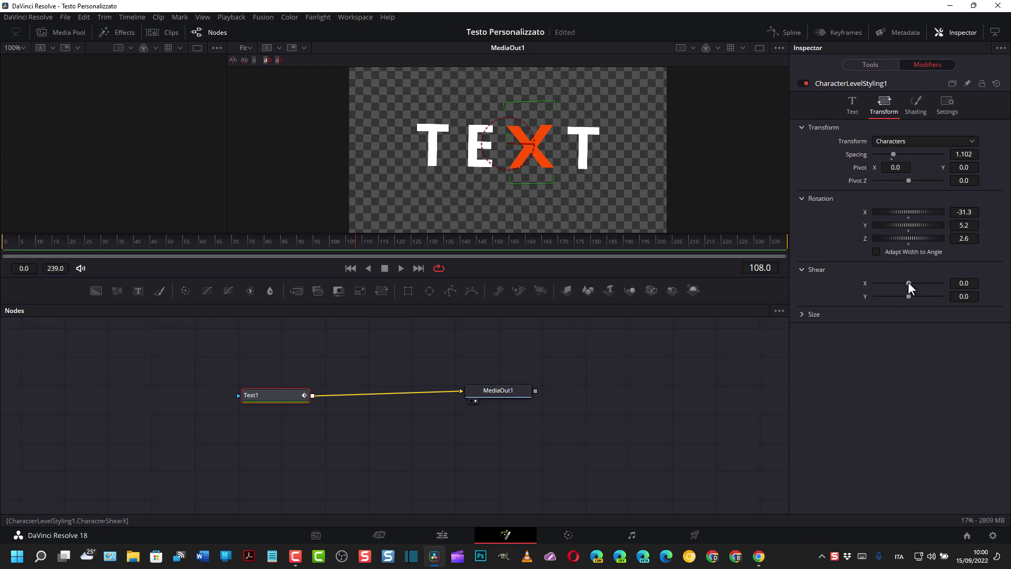
pyautogui.moveTo(908, 282)
pyautogui.mouseDown()
pyautogui.moveTo(917, 283)
pyautogui.moveTo(907, 285)
pyautogui.mouseUp()
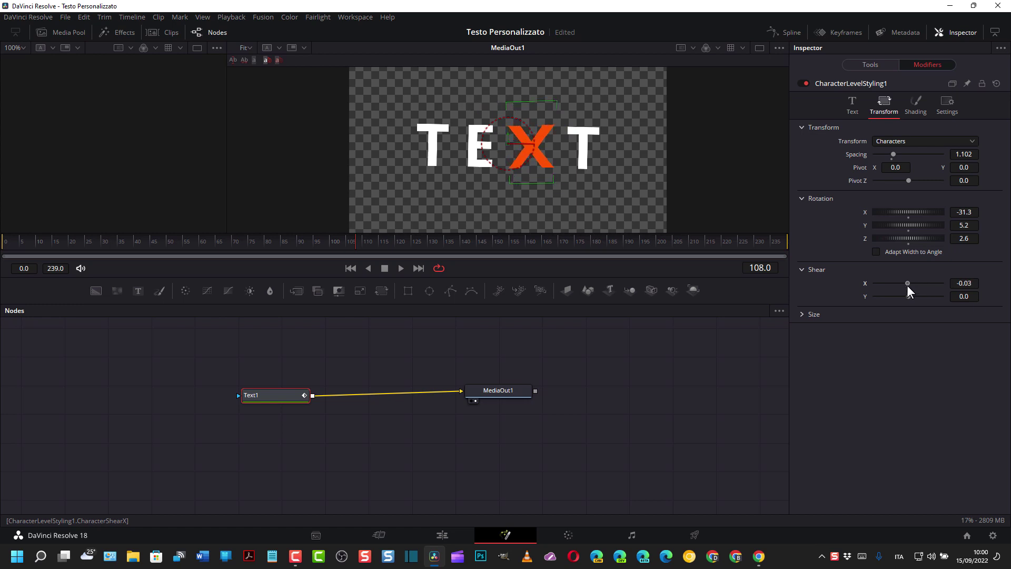
pyautogui.moveTo(909, 293)
pyautogui.mouseDown()
pyautogui.moveTo(896, 296)
pyautogui.moveTo(909, 298)
pyautogui.mouseUp()
pyautogui.click(802, 315)
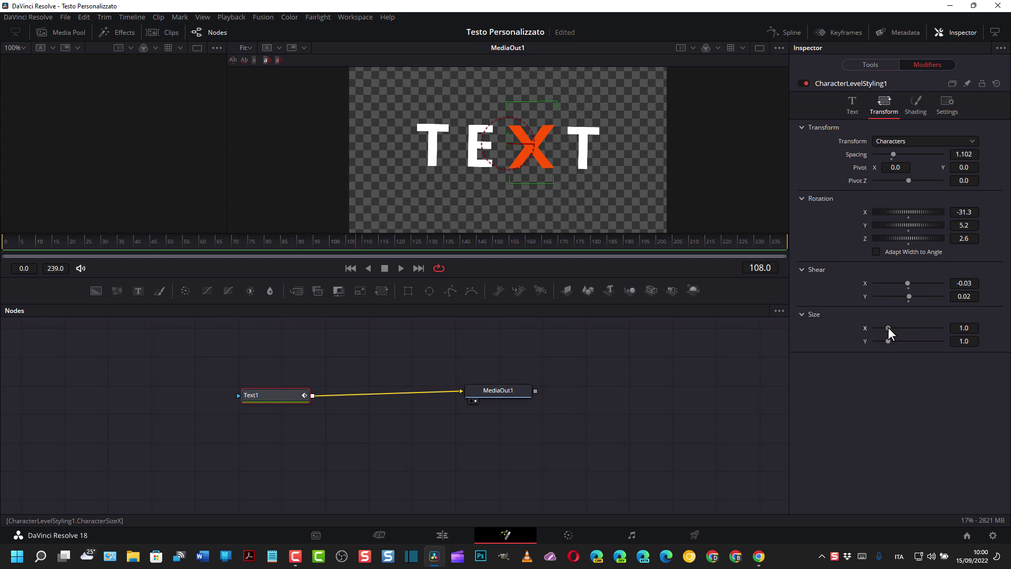
pyautogui.moveTo(888, 327)
pyautogui.mouseDown()
pyautogui.moveTo(901, 327)
pyautogui.moveTo(885, 330)
pyautogui.mouseUp()
pyautogui.moveTo(889, 341); pyautogui.dragTo(895, 342)
pyautogui.moveTo(897, 342); pyautogui.dragTo(886, 342)
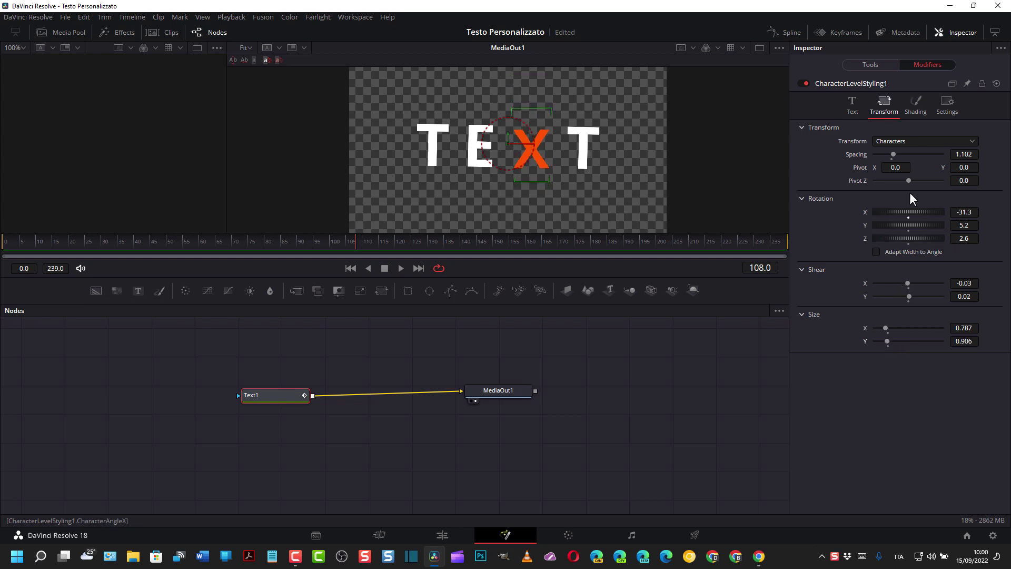
pyautogui.click(914, 111)
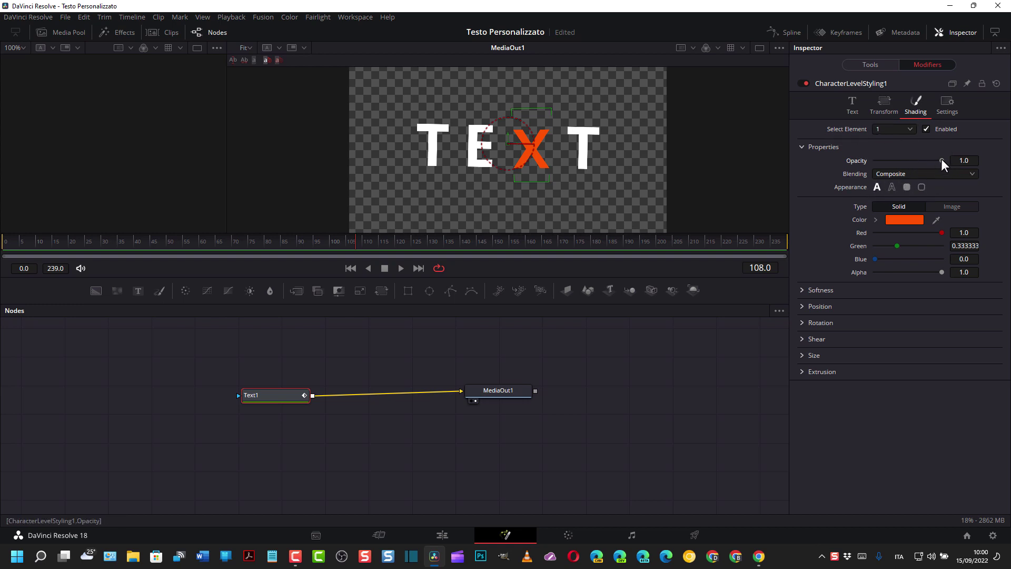
# Give the X the Text Outline appearance with thickness 0.0142, leaving the outline checkboxes off.
pyautogui.moveTo(941, 160)
pyautogui.mouseDown()
pyautogui.moveTo(897, 166)
pyautogui.moveTo(943, 166)
pyautogui.mouseUp()
pyautogui.click(892, 185)
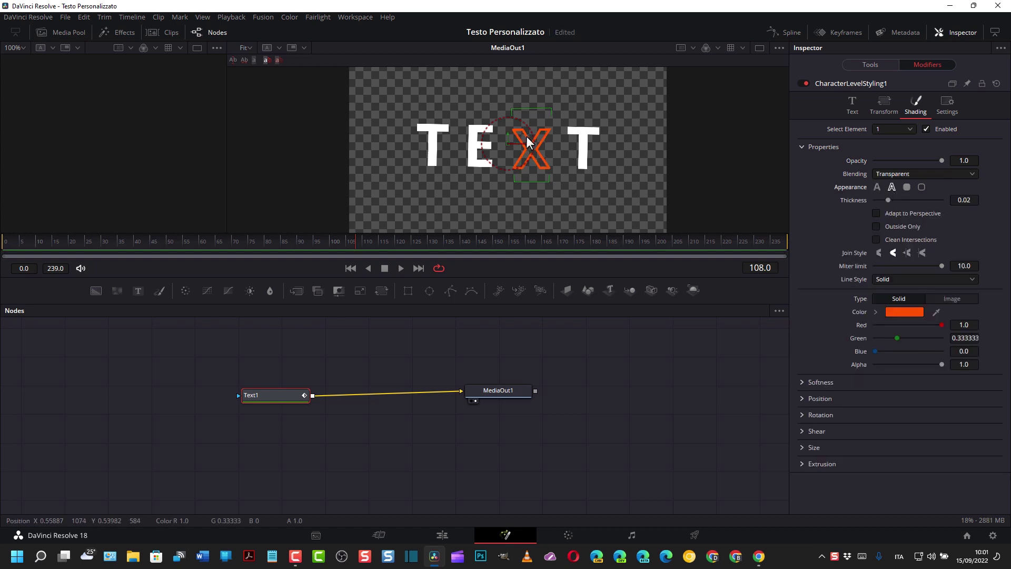
pyautogui.click(877, 213)
pyautogui.click(876, 226)
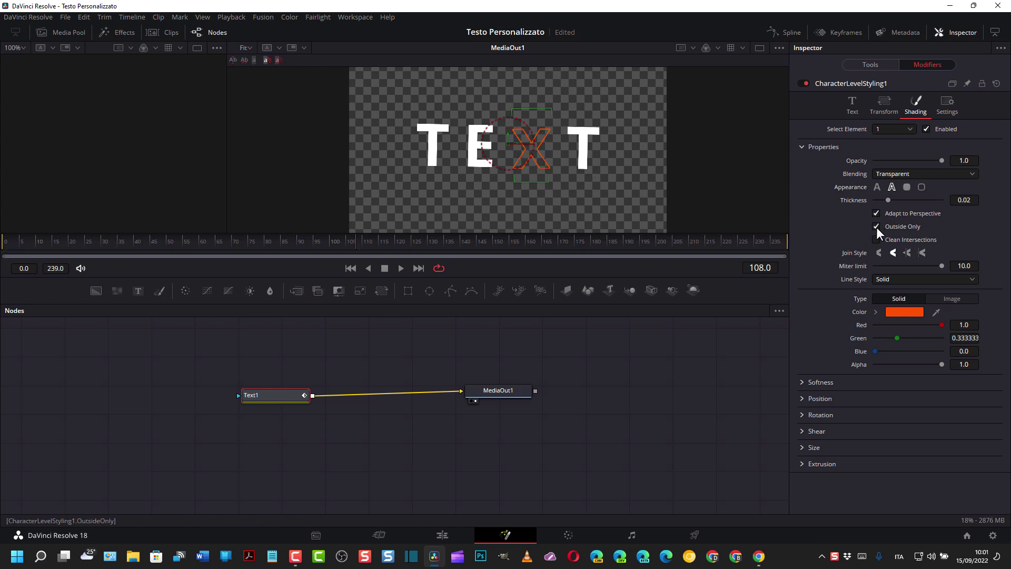
pyautogui.click(874, 239)
pyautogui.click(876, 226)
pyautogui.click(876, 214)
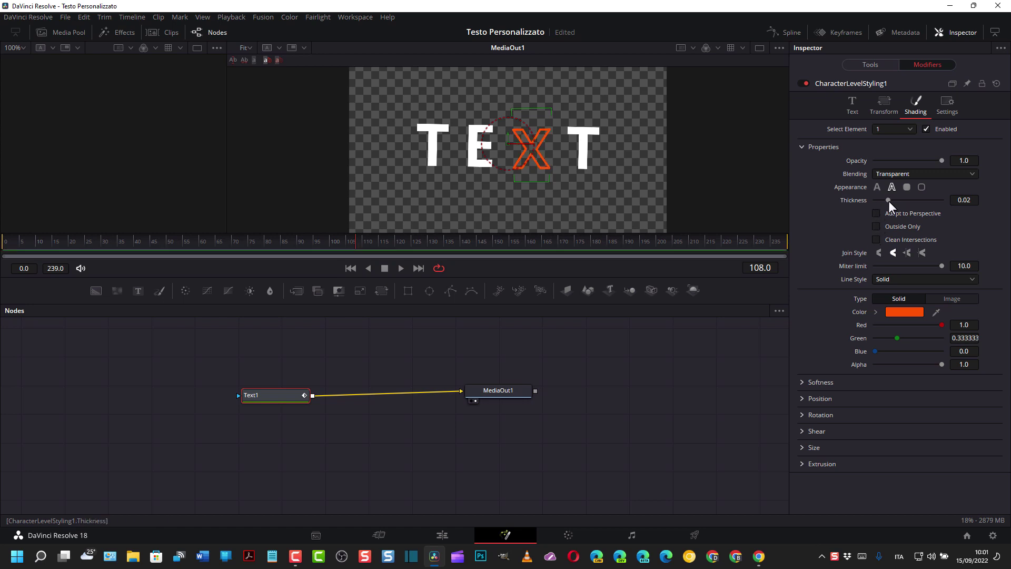
pyautogui.moveTo(889, 201)
pyautogui.mouseDown()
pyautogui.moveTo(905, 201)
pyautogui.moveTo(884, 209)
pyautogui.mouseUp()
# Enable shading element 2 and give it a yellow-orange fill colour.
pyautogui.click(908, 128)
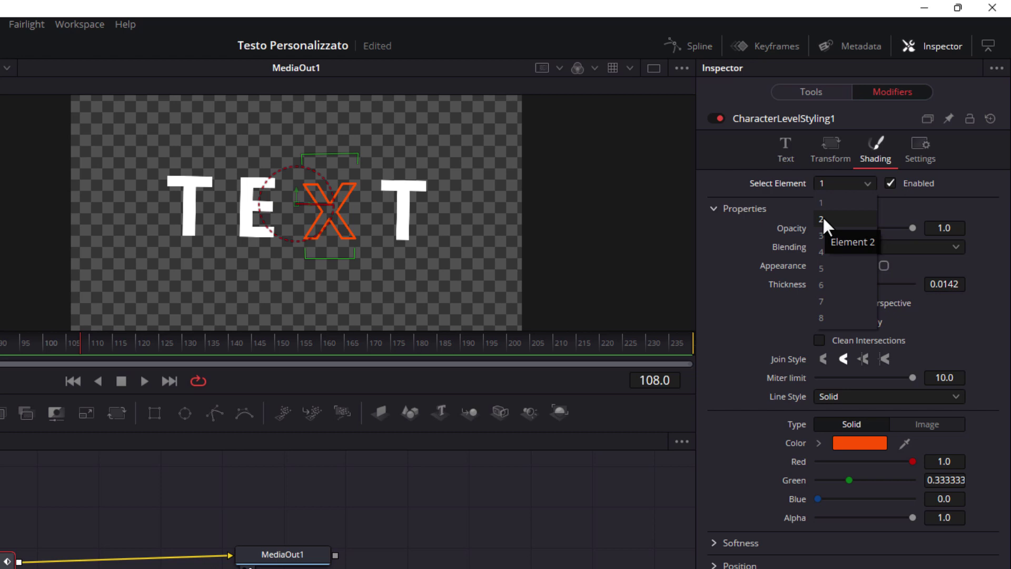
pyautogui.click(822, 216)
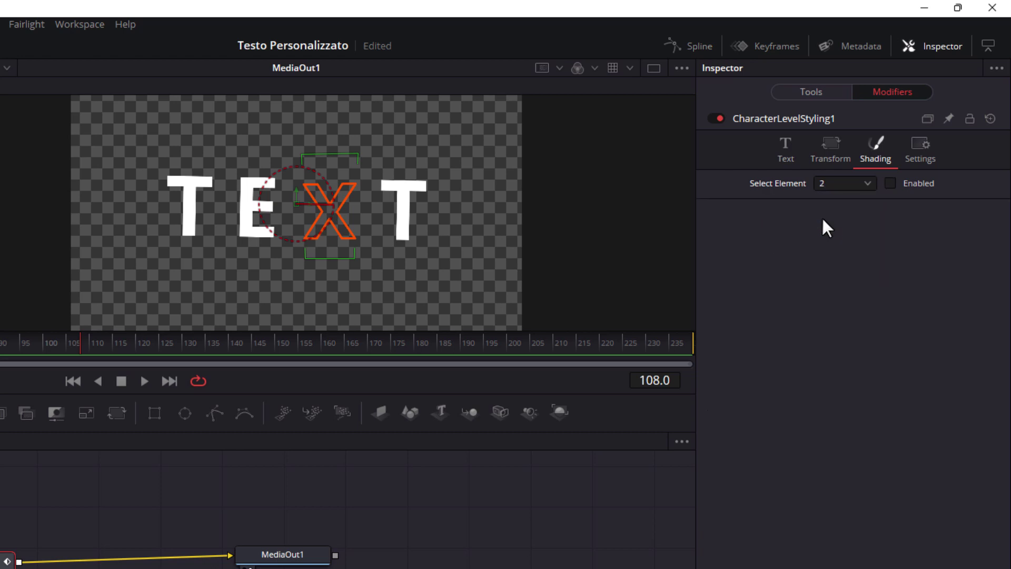
pyautogui.click(890, 183)
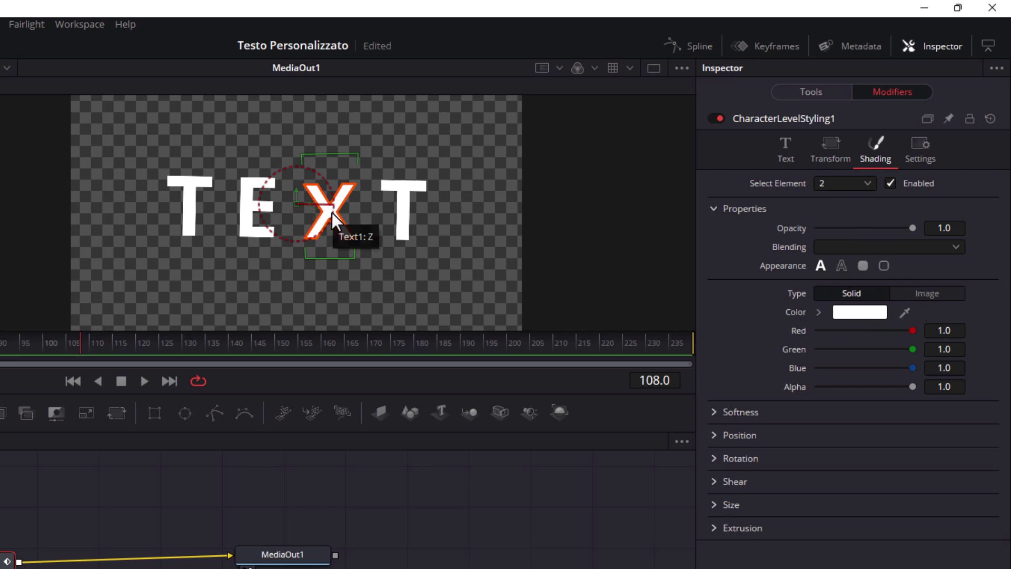
pyautogui.click(858, 314)
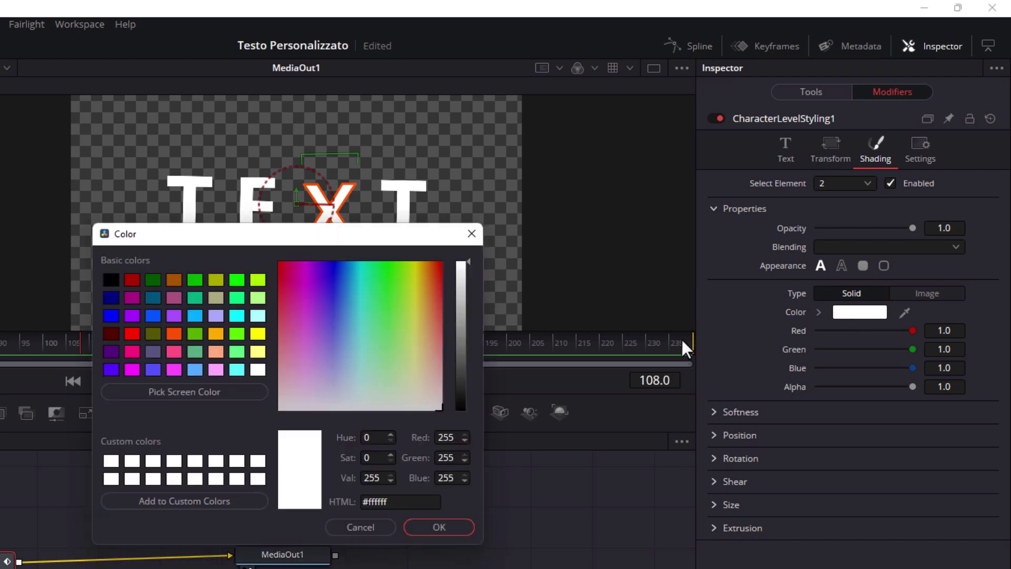
pyautogui.click(215, 333)
pyautogui.click(455, 523)
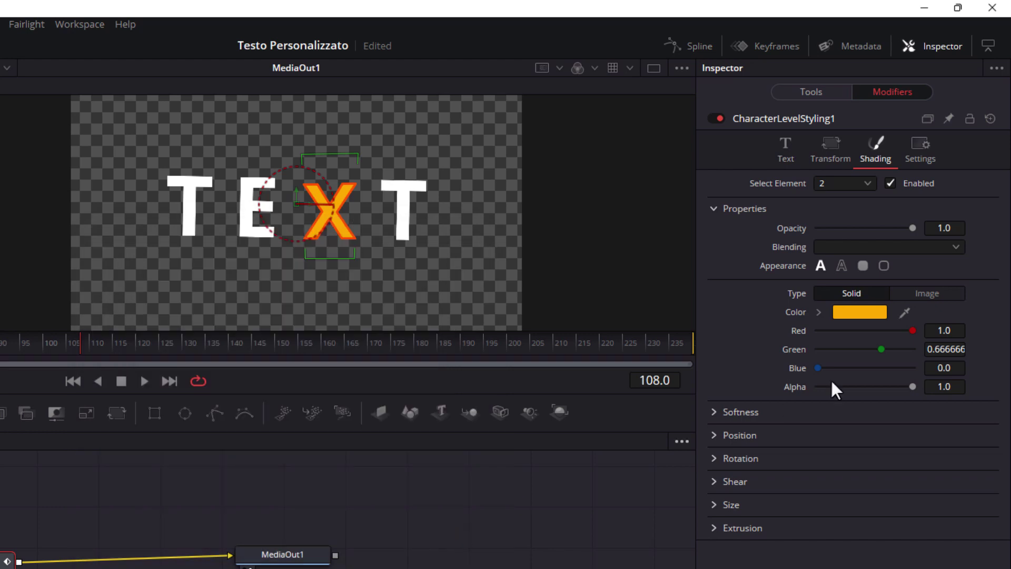
# Test softness, priority and rotation on element 2, then reset its Angle X to 0.
pyautogui.click(712, 412)
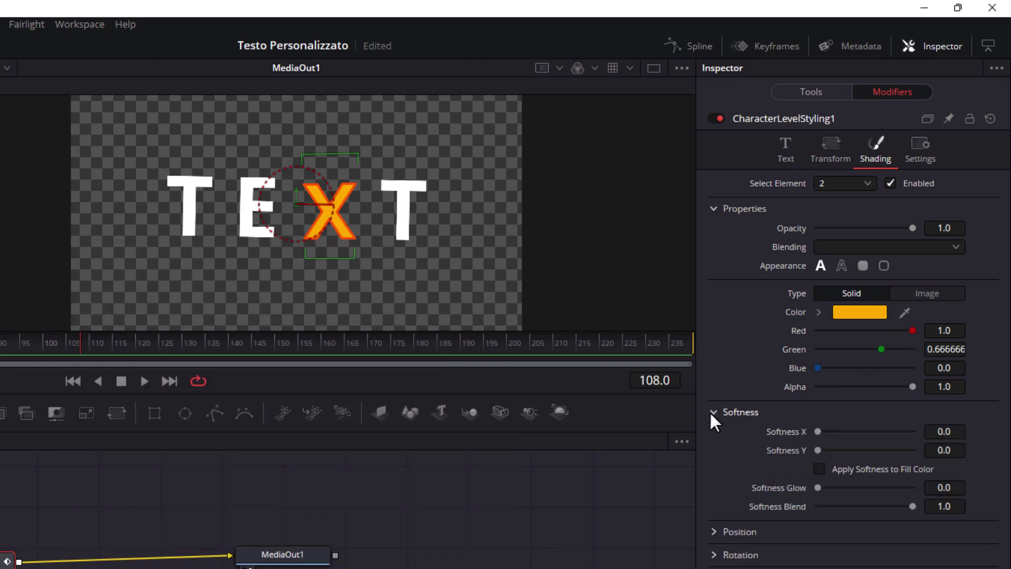
pyautogui.moveTo(818, 432)
pyautogui.mouseDown()
pyautogui.moveTo(864, 435)
pyautogui.moveTo(800, 434)
pyautogui.mouseUp()
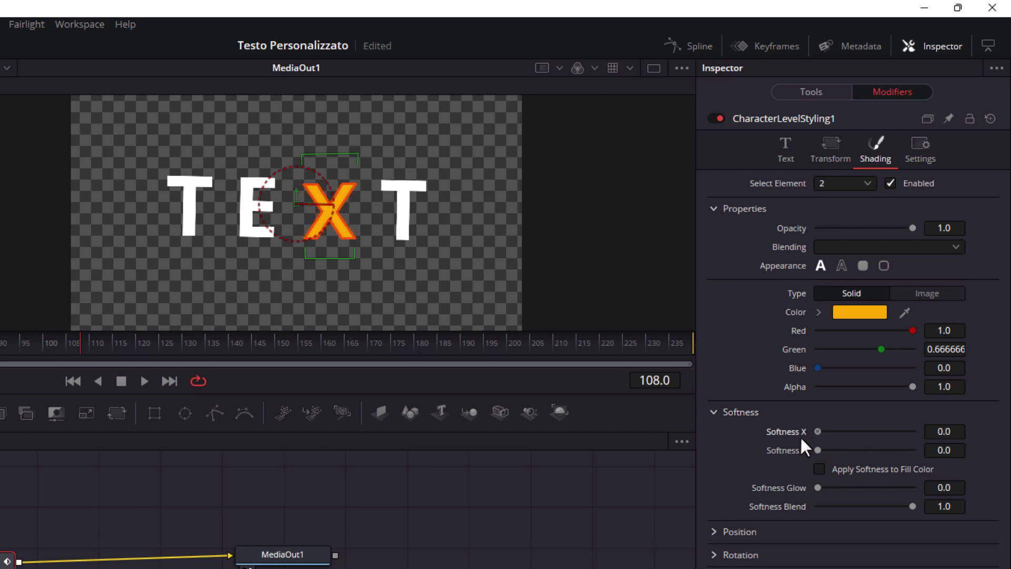
pyautogui.click(713, 413)
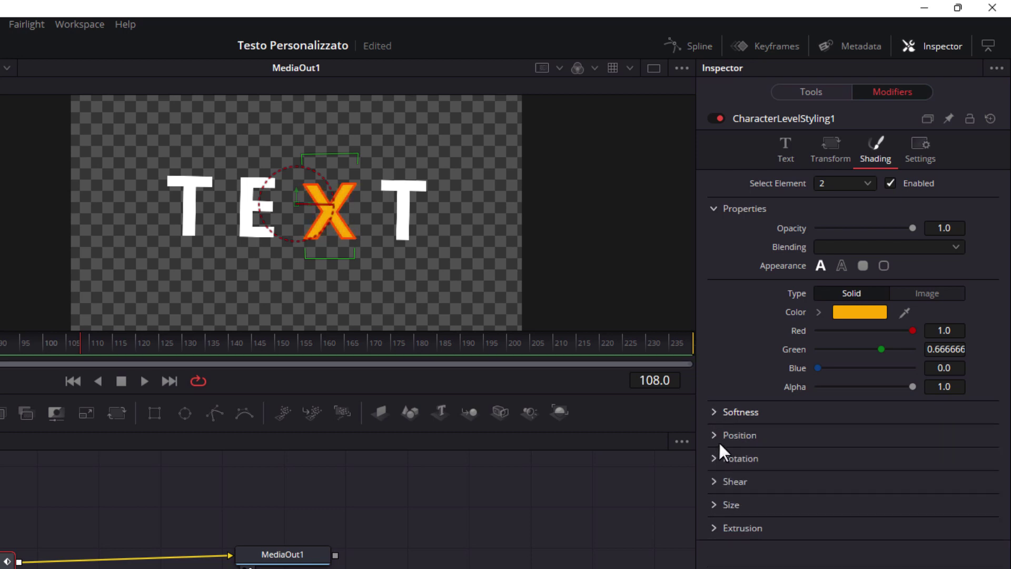
pyautogui.click(715, 434)
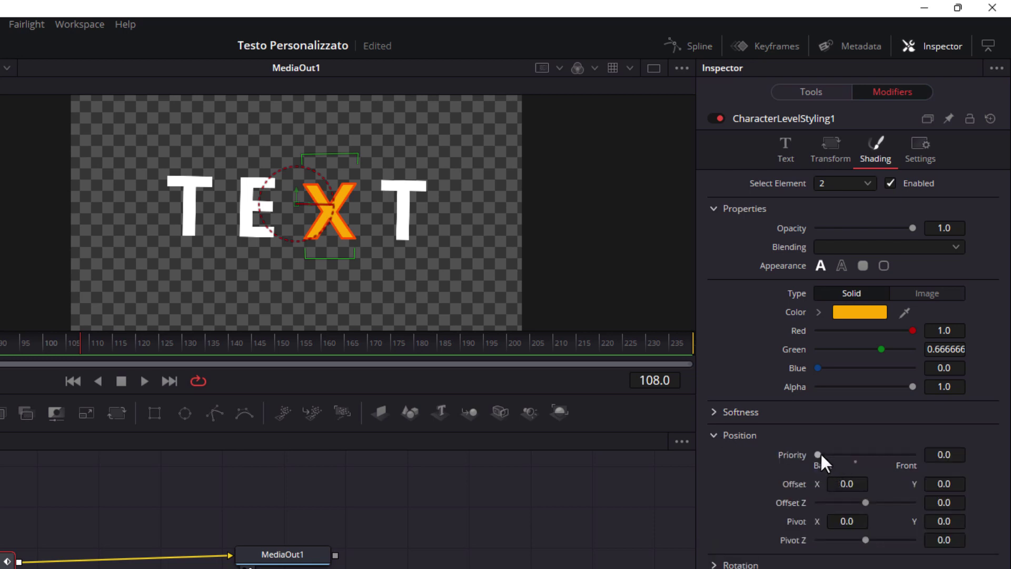
pyautogui.moveTo(820, 451); pyautogui.dragTo(794, 451)
pyautogui.click(714, 435)
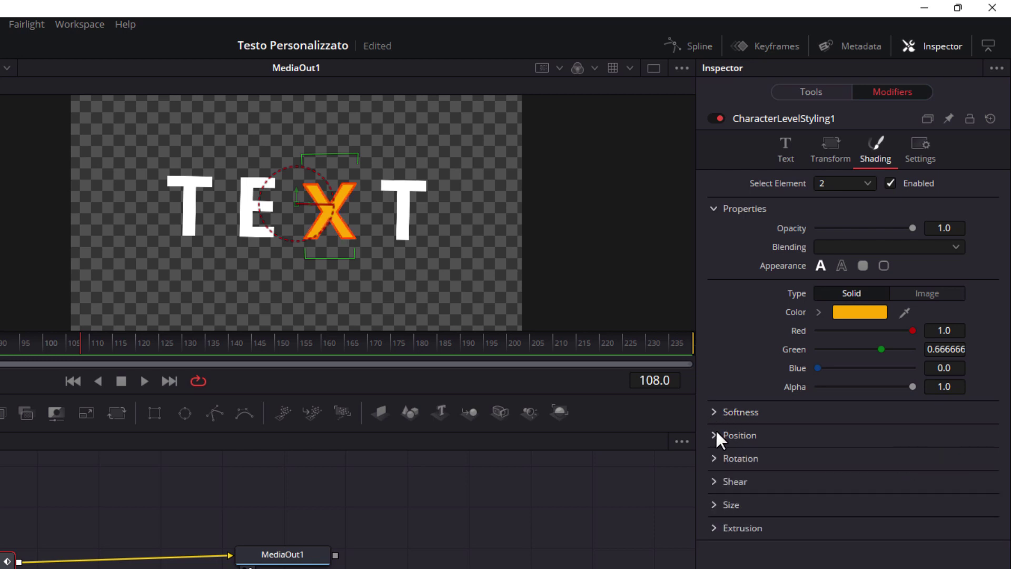
pyautogui.click(717, 461)
pyautogui.moveTo(857, 476); pyautogui.dragTo(866, 476)
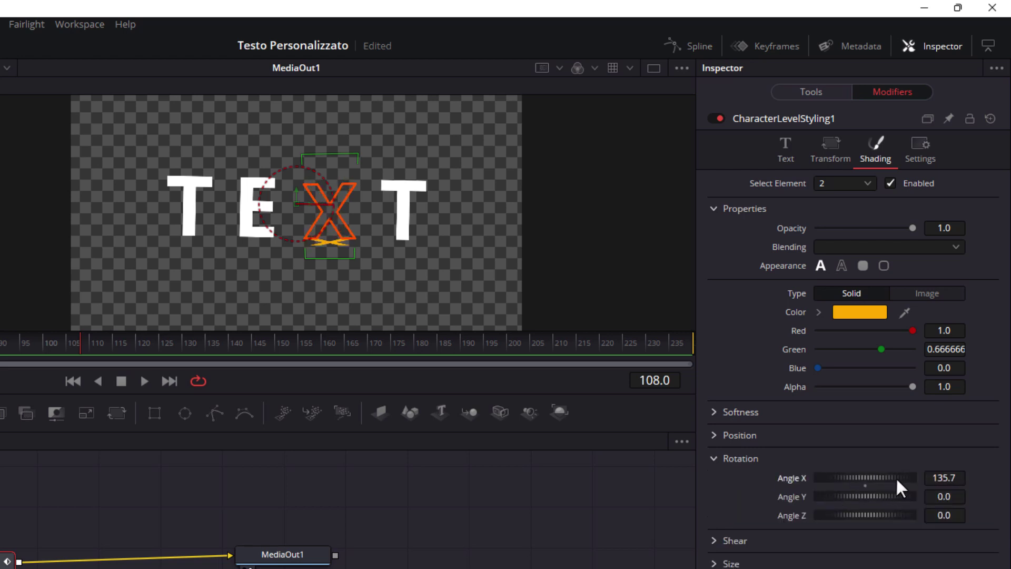
pyautogui.doubleClick(943, 477)
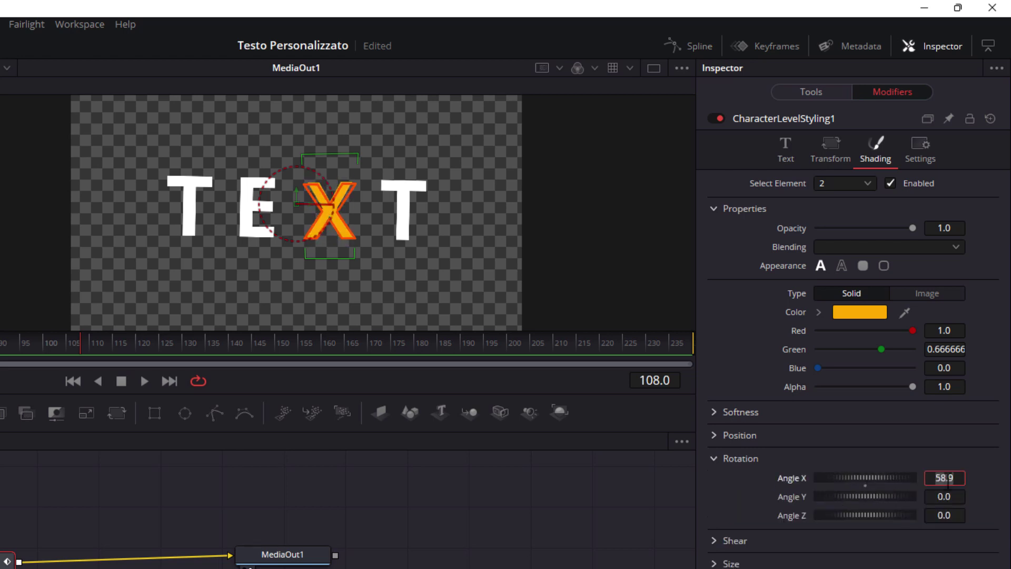
pyautogui.write('0')
pyautogui.press('Tab')
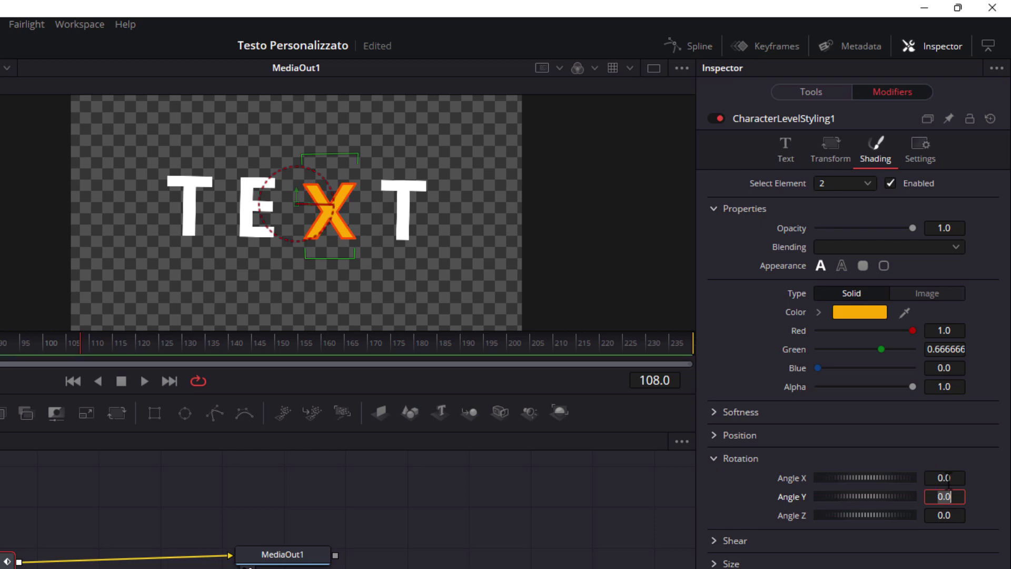
# Select shading element 1 and colour the X's outline dark blue (#00007f).
pyautogui.click(864, 185)
pyautogui.click(821, 202)
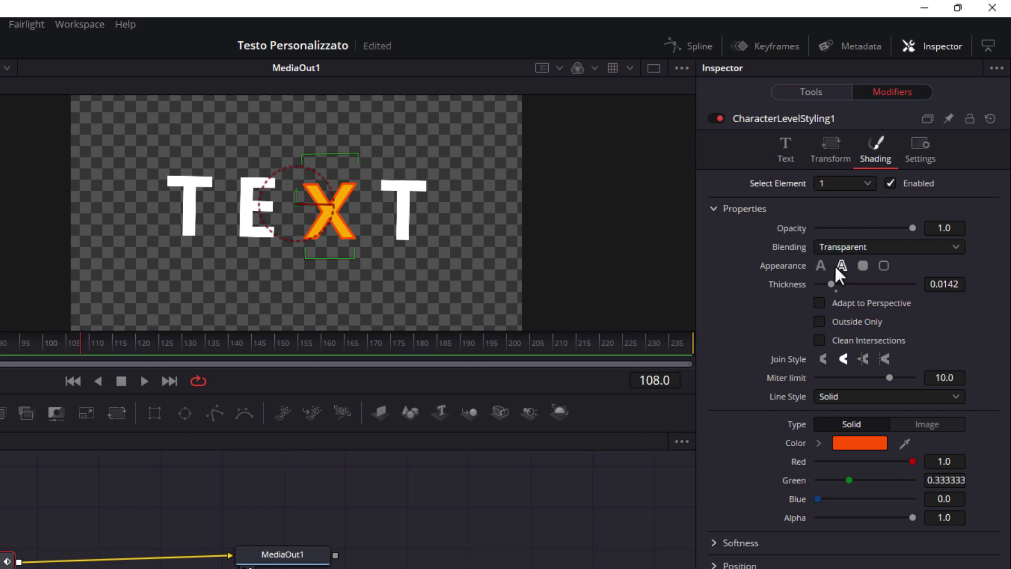
pyautogui.click(861, 441)
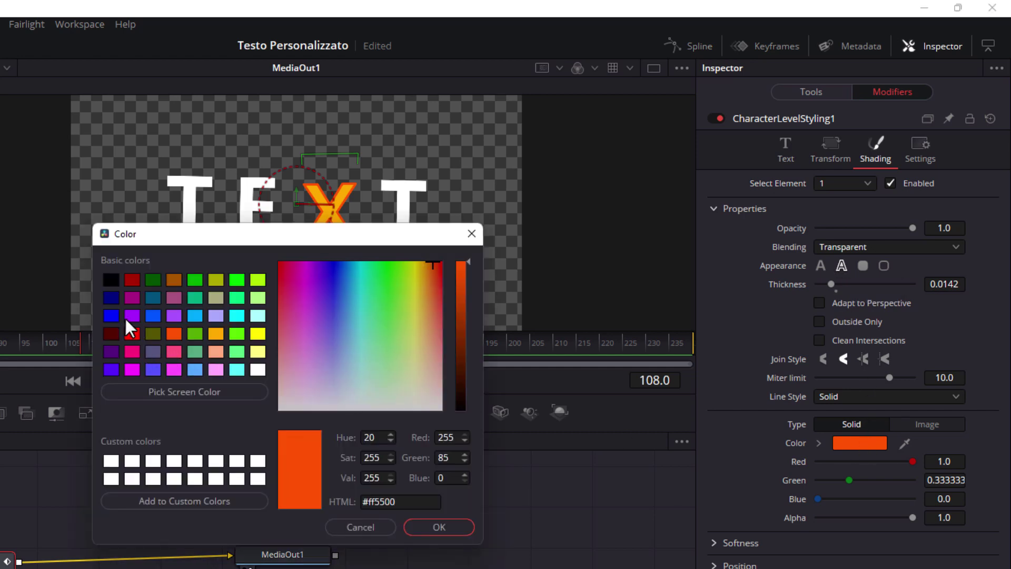
pyautogui.click(107, 296)
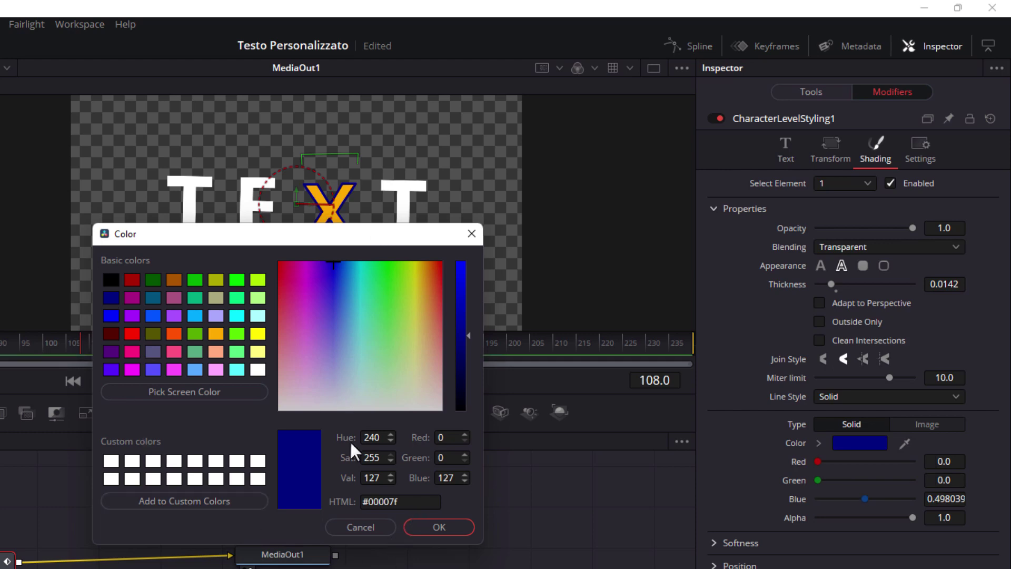
pyautogui.click(440, 521)
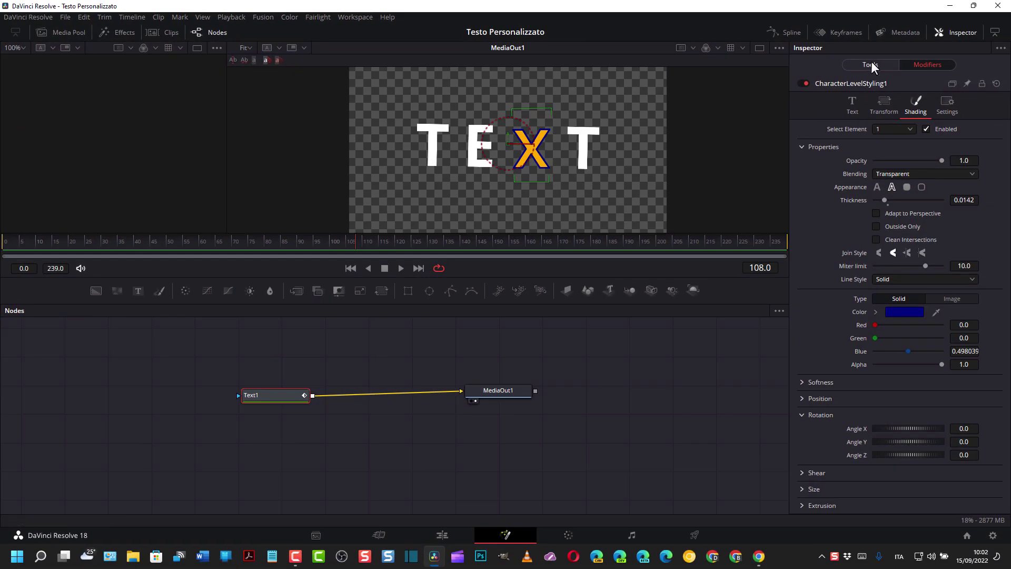
# Reduce Text1's Layout Size to 0.362 so the whole title shrinks.
pyautogui.click(870, 63)
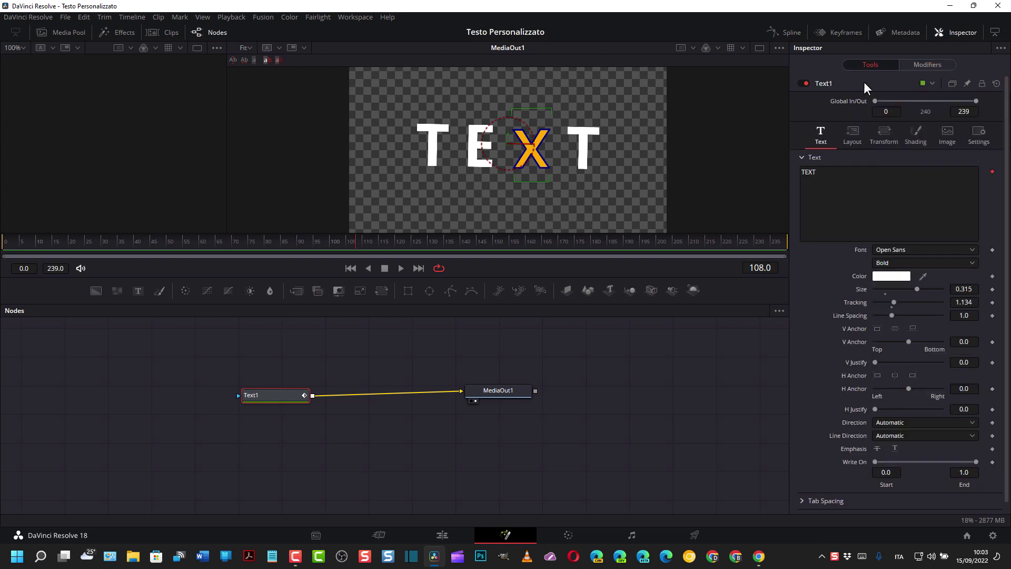
pyautogui.click(846, 135)
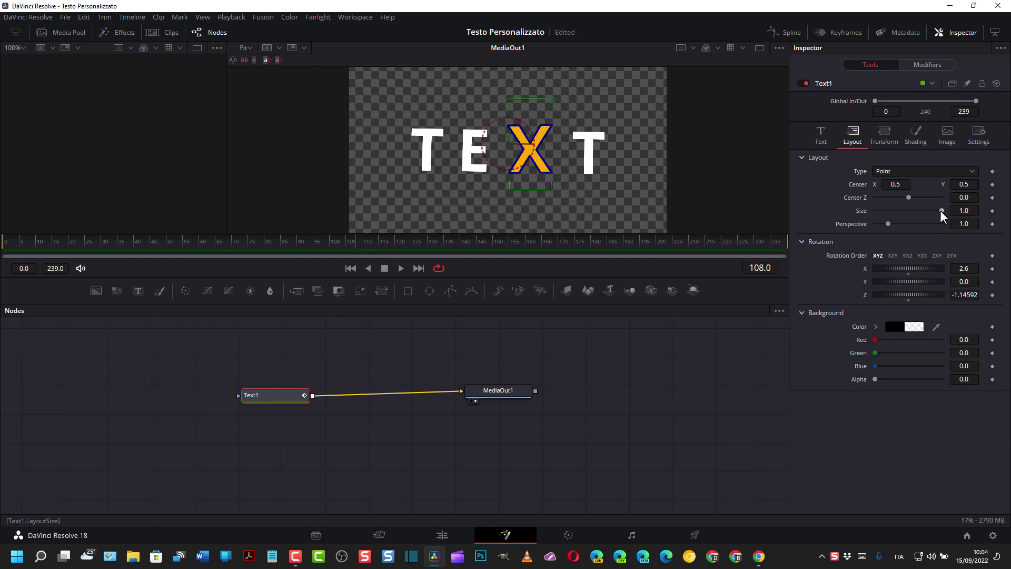
pyautogui.moveTo(940, 210); pyautogui.dragTo(933, 210)
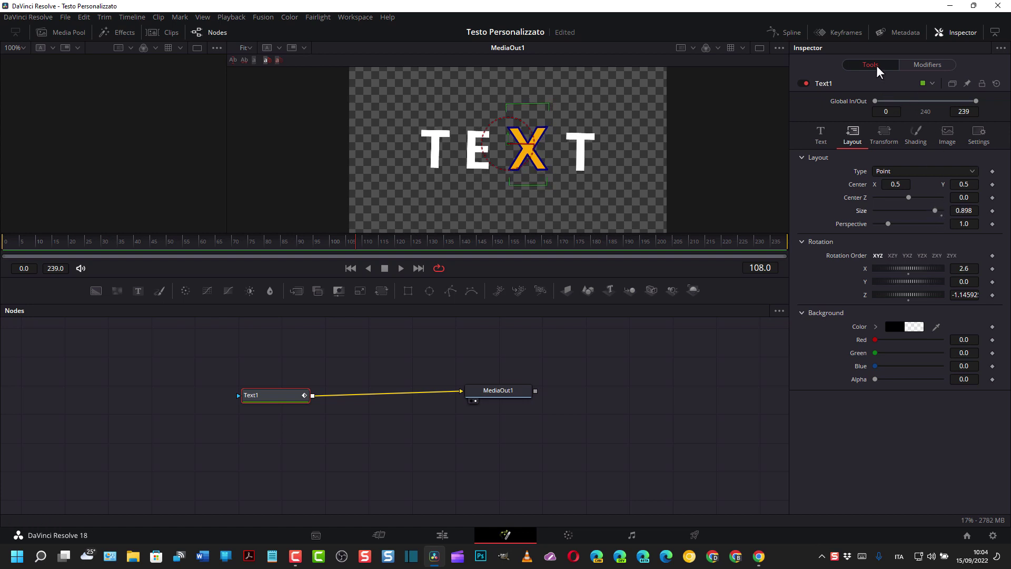
pyautogui.click(933, 64)
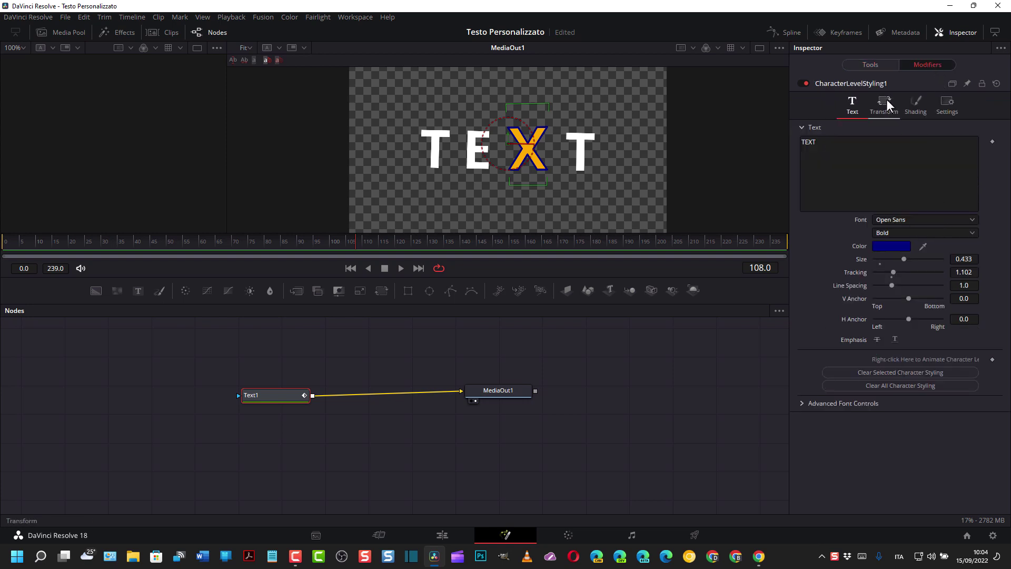
pyautogui.click(868, 65)
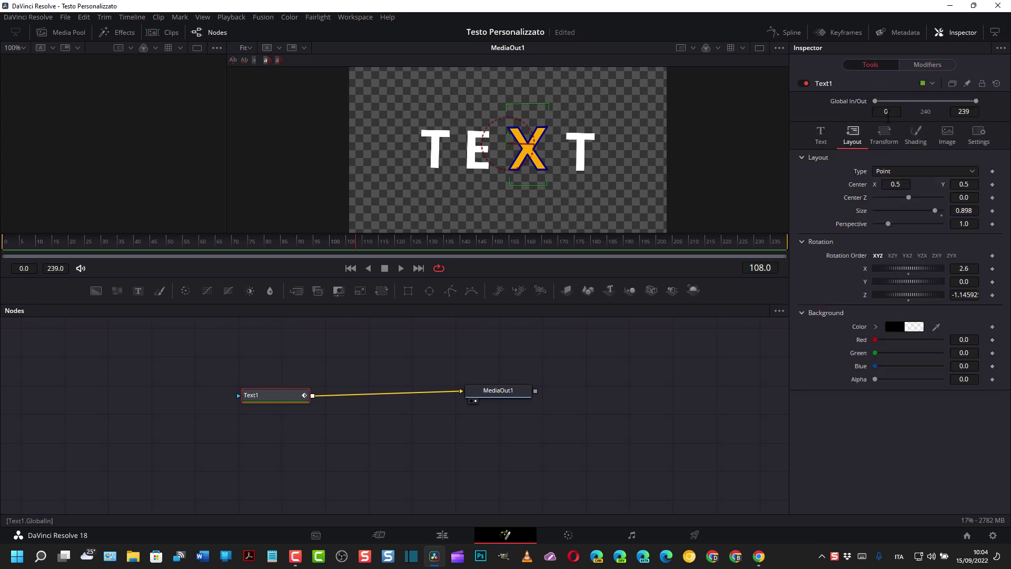
pyautogui.moveTo(933, 209); pyautogui.dragTo(896, 214)
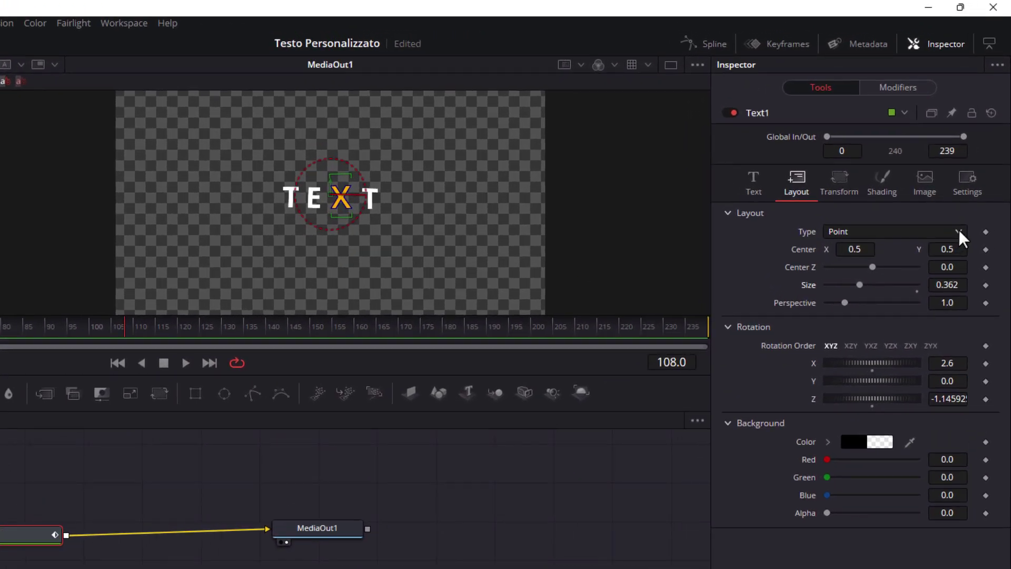
# Set Layout Type to Path and begin a zigzag path from the lower left.
pyautogui.click(960, 230)
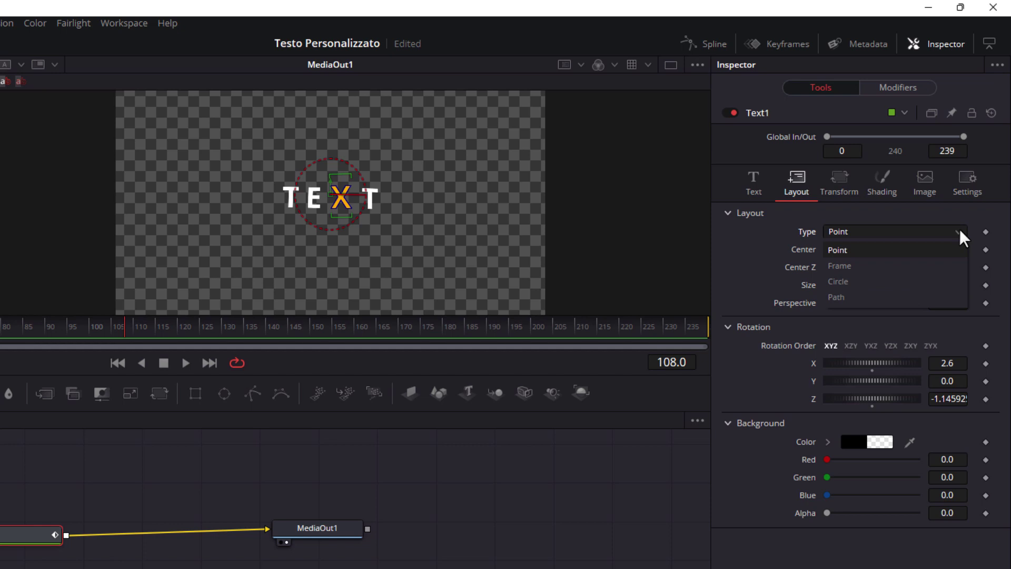
pyautogui.click(842, 297)
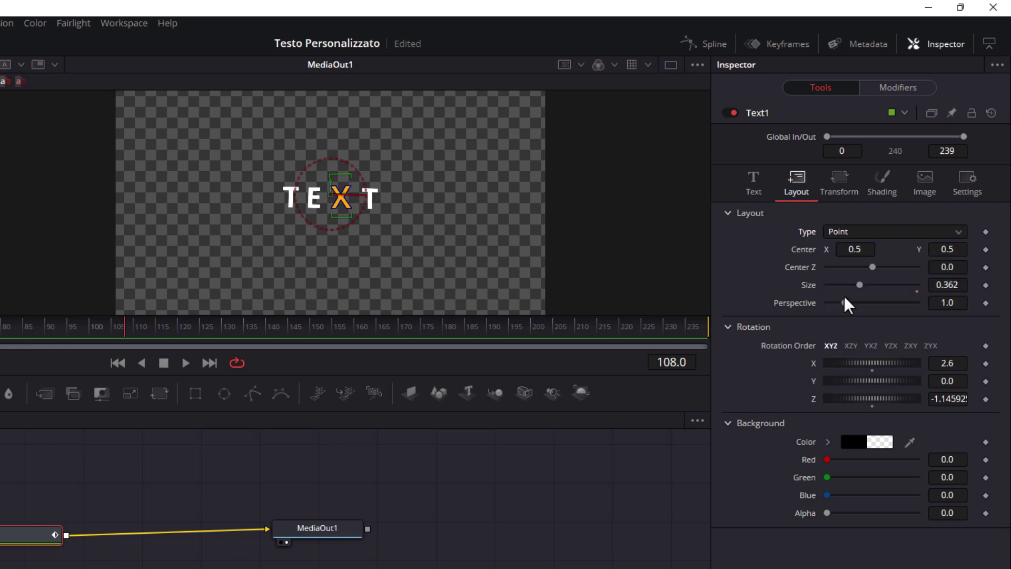
pyautogui.click(127, 288)
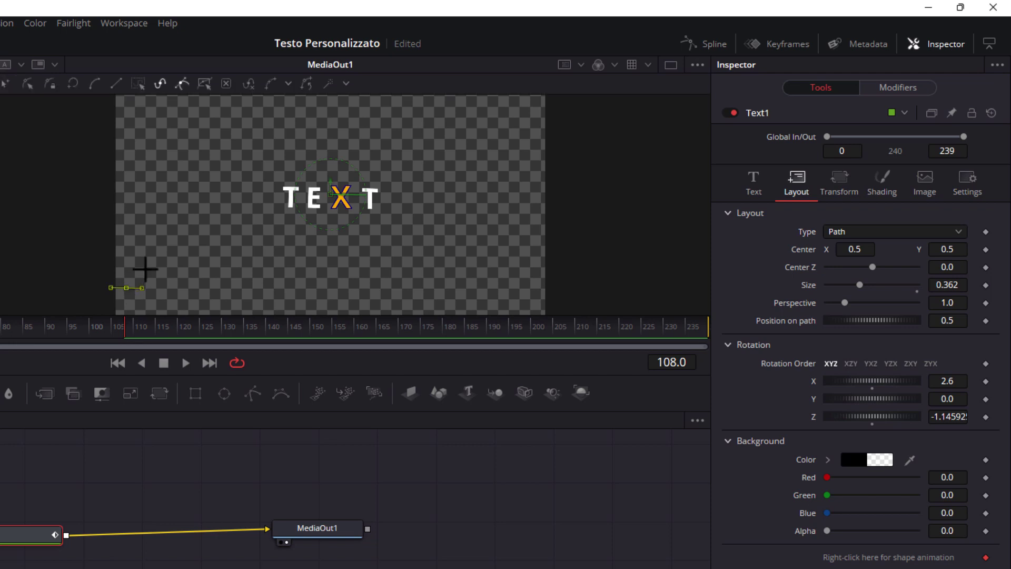
pyautogui.click(201, 254)
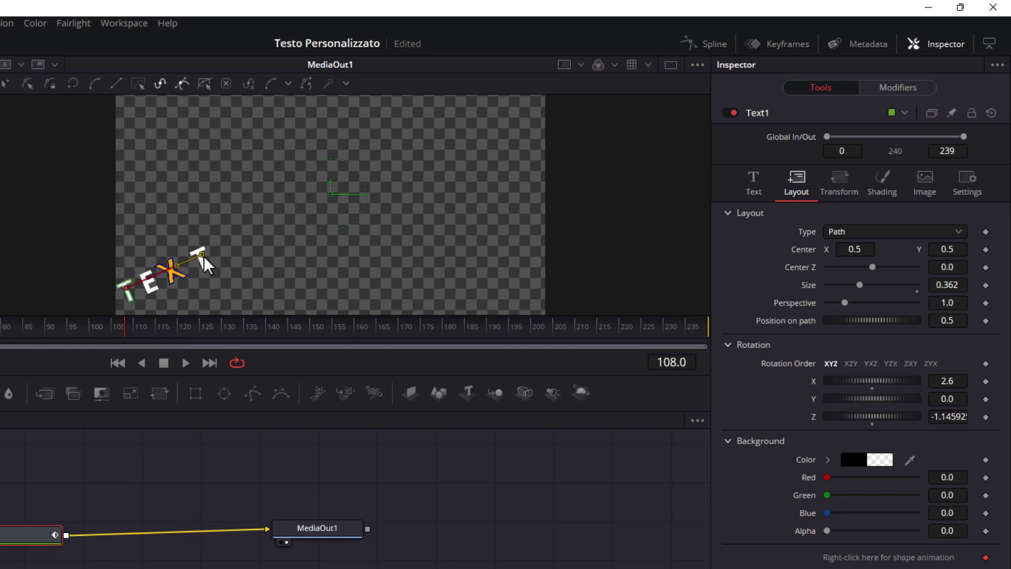
pyautogui.click(272, 287)
pyautogui.click(303, 265)
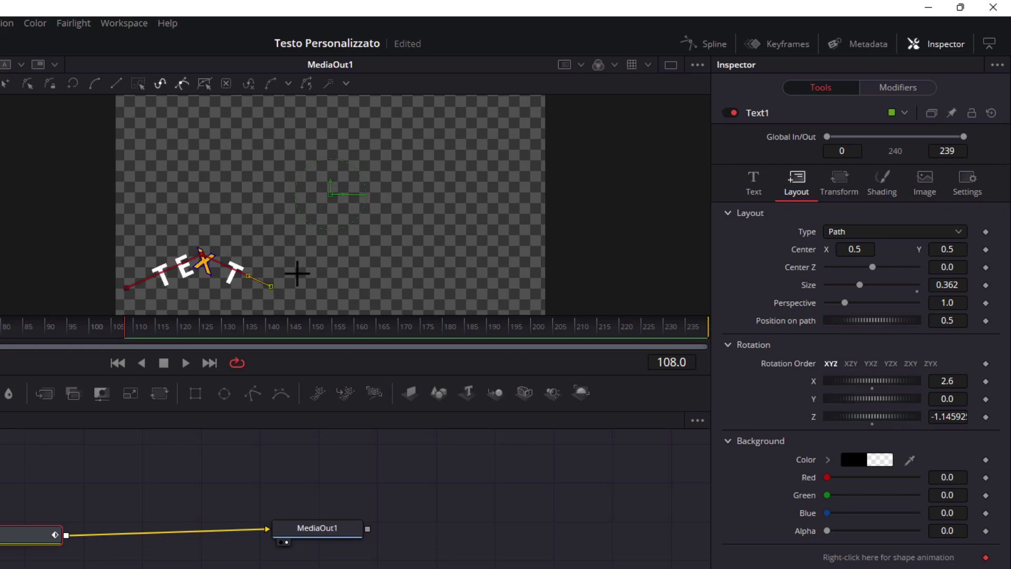
pyautogui.click(318, 255)
# Extend the path right and up to the top-right, save, and set position on path to -0.087.
pyautogui.click(373, 280)
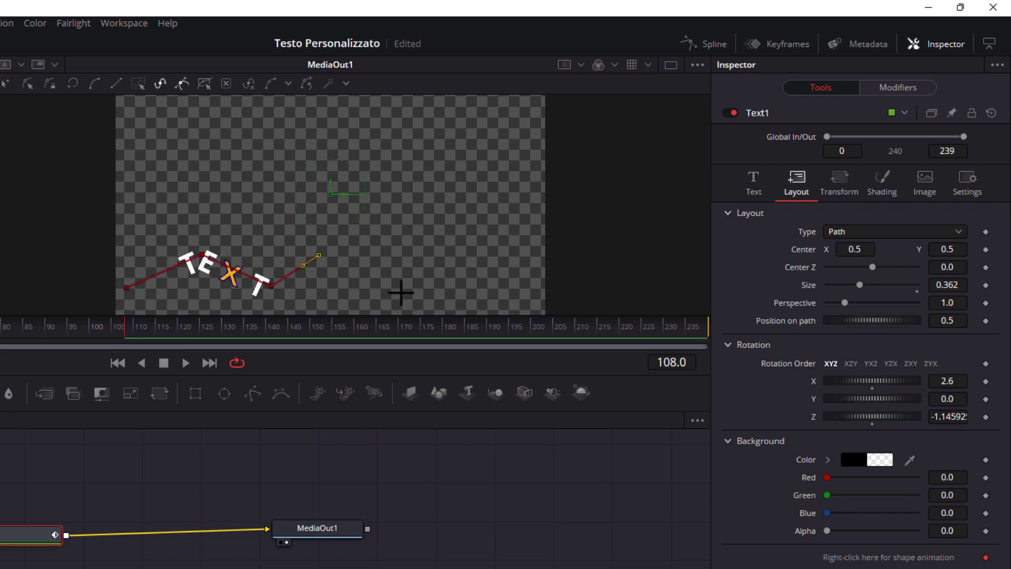
pyautogui.click(401, 293)
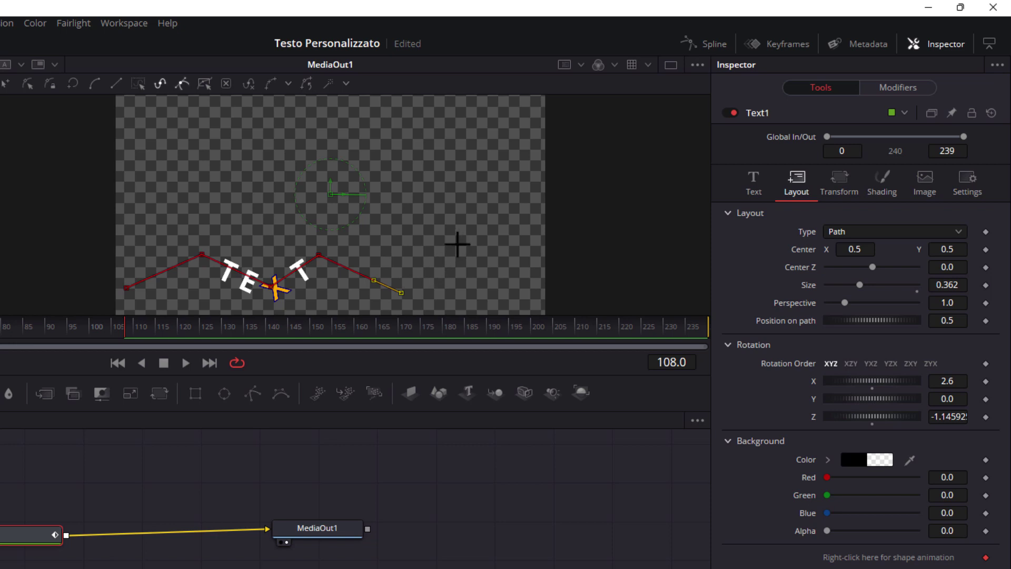
pyautogui.click(434, 258)
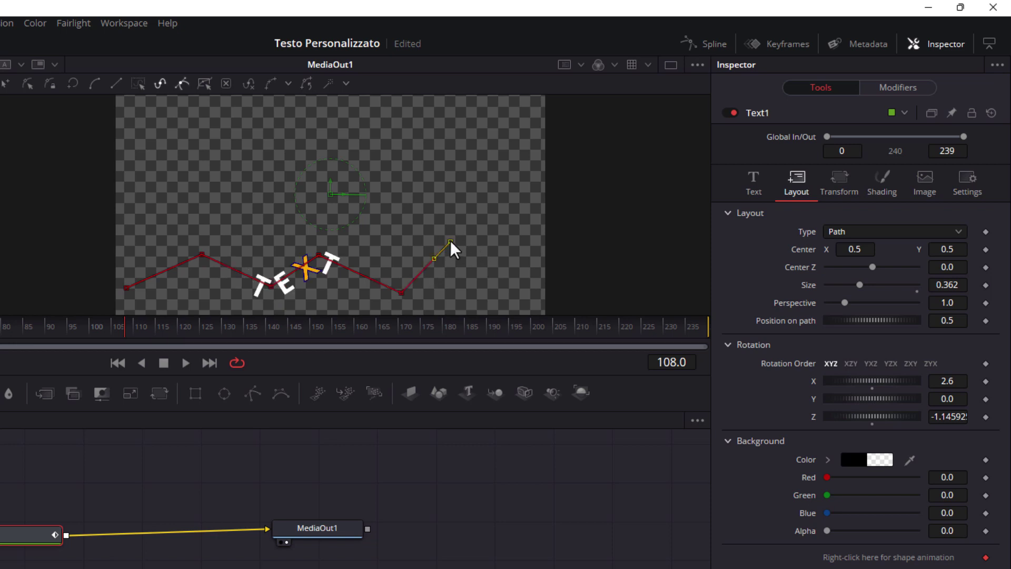
pyautogui.click(450, 241)
pyautogui.click(499, 151)
pyautogui.click(516, 127)
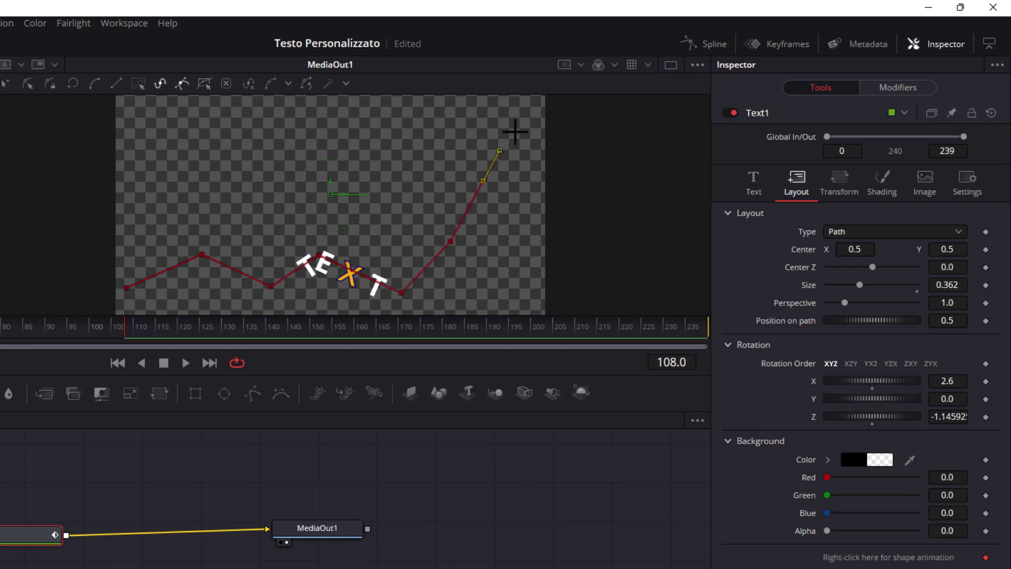
pyautogui.click(523, 115)
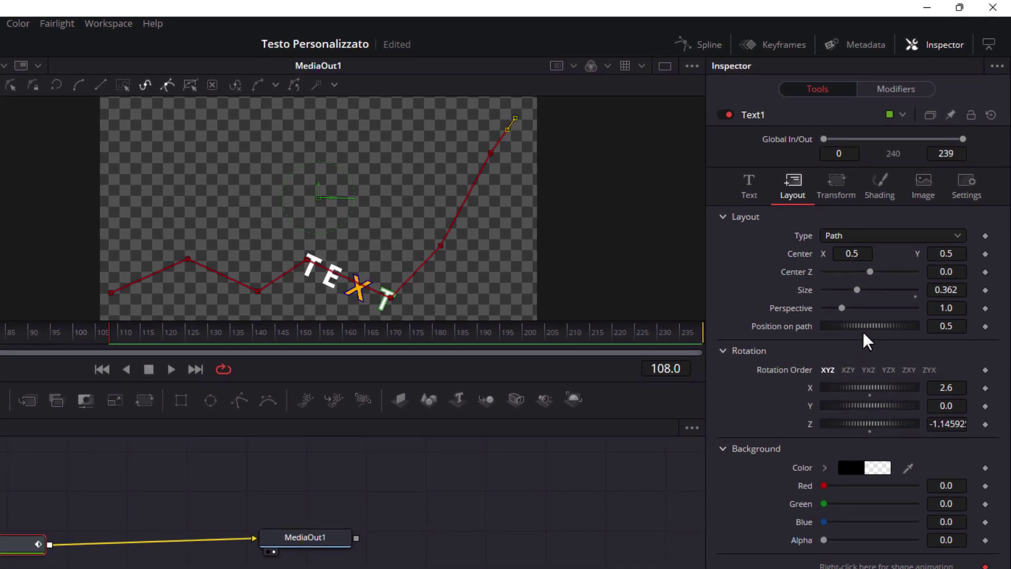
pyautogui.hotkey('ctrl', 's')
pyautogui.moveTo(874, 324); pyautogui.dragTo(816, 349)
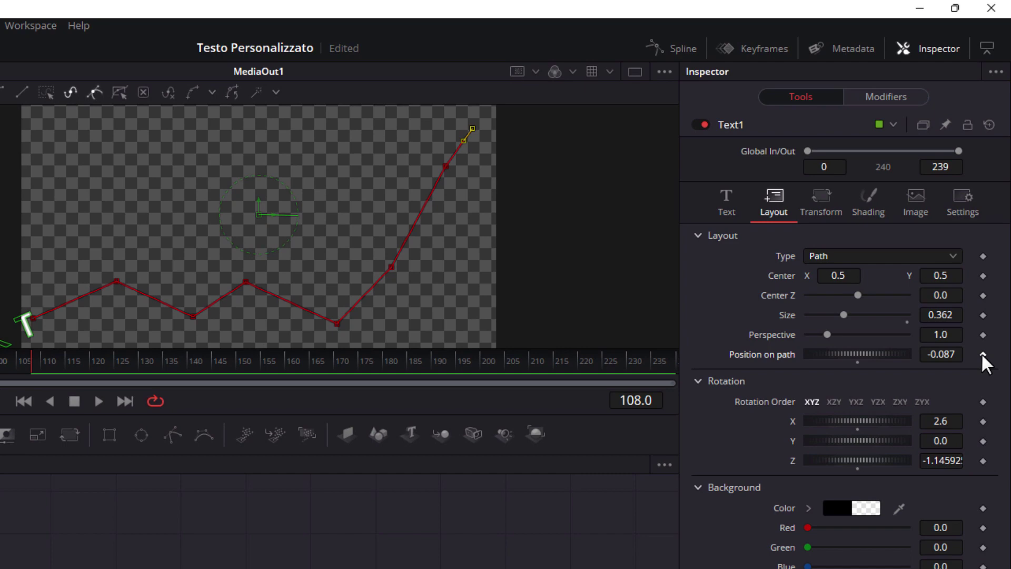
# Keyframe position on path so TEXT reaches 0.80475 by frame 234, then scrub to preview.
pyautogui.click(982, 353)
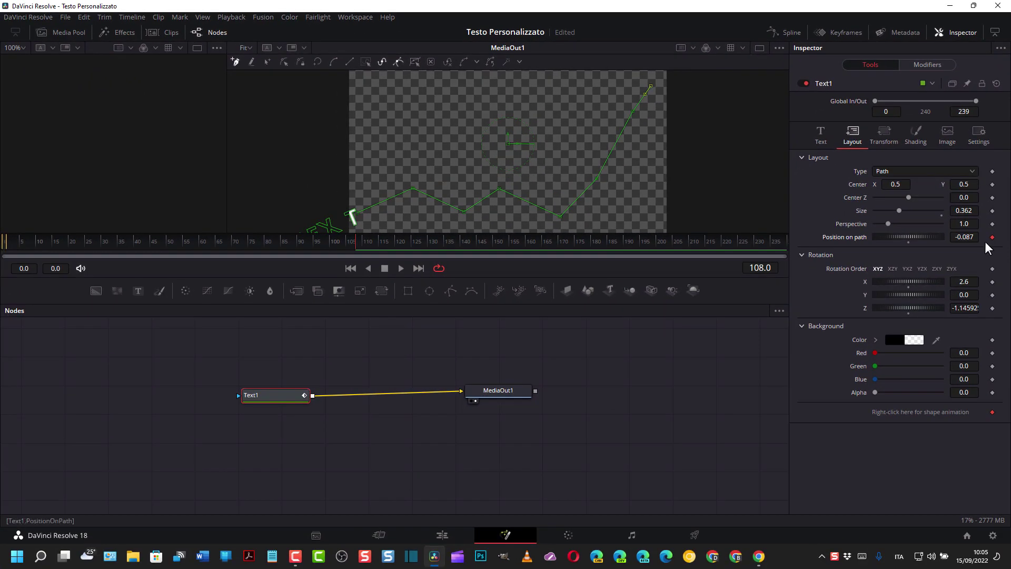
pyautogui.moveTo(7, 241); pyautogui.dragTo(782, 272)
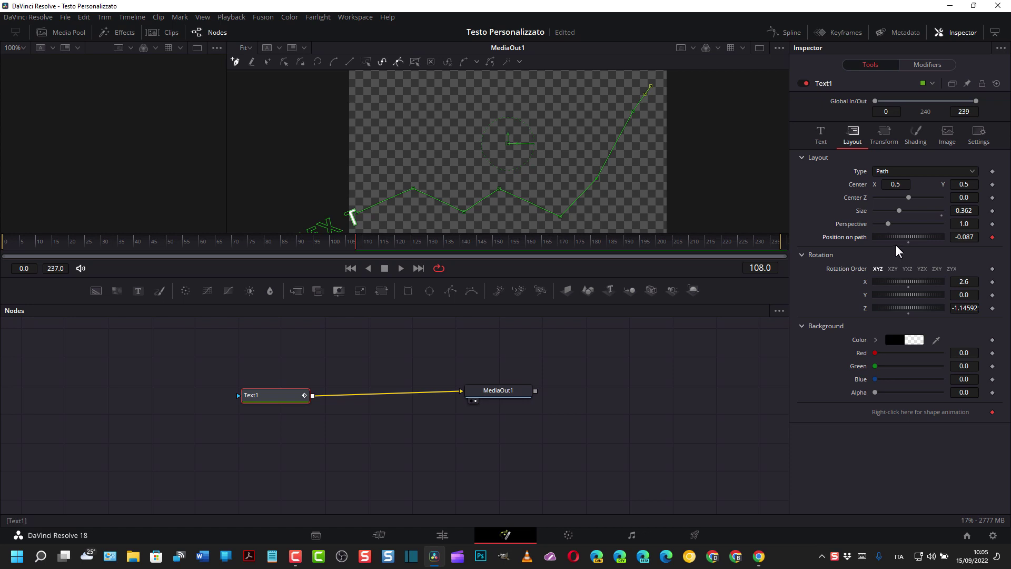
pyautogui.moveTo(884, 238)
pyautogui.mouseDown()
pyautogui.moveTo(922, 248)
pyautogui.moveTo(969, 234)
pyautogui.mouseUp()
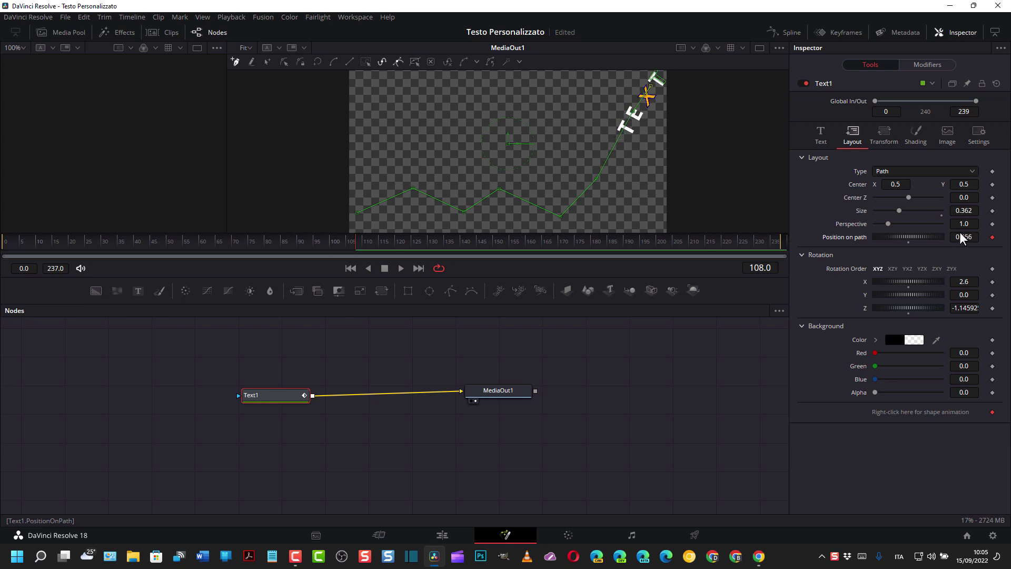
pyautogui.scroll(2, 972, 234)
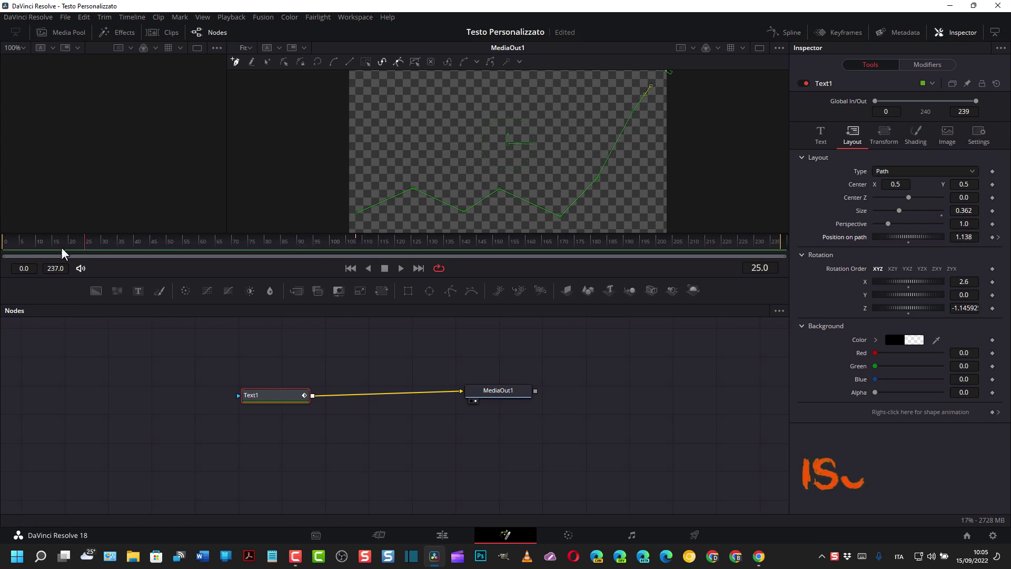
pyautogui.click(283, 246)
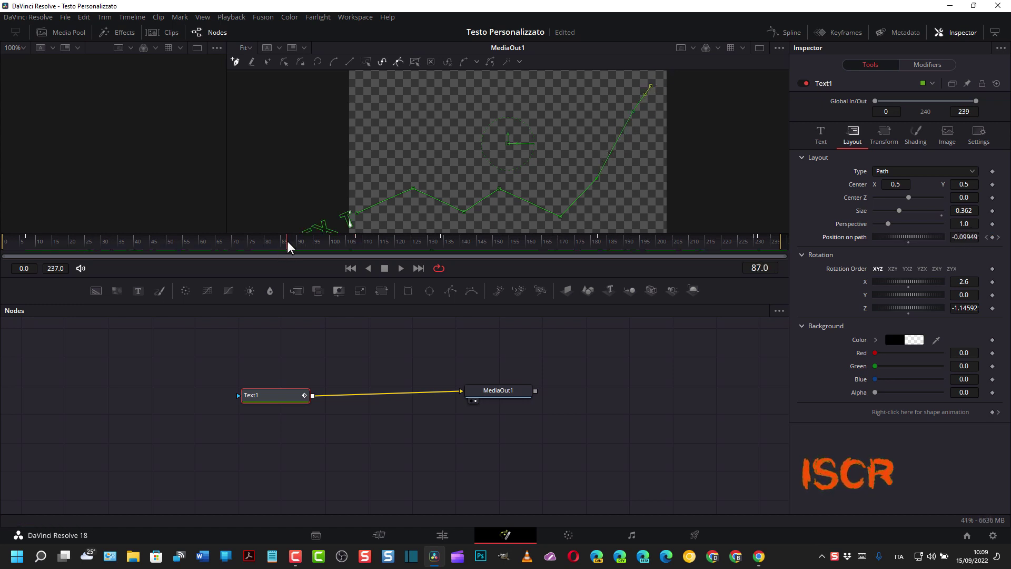
pyautogui.moveTo(286, 247); pyautogui.dragTo(384, 251)
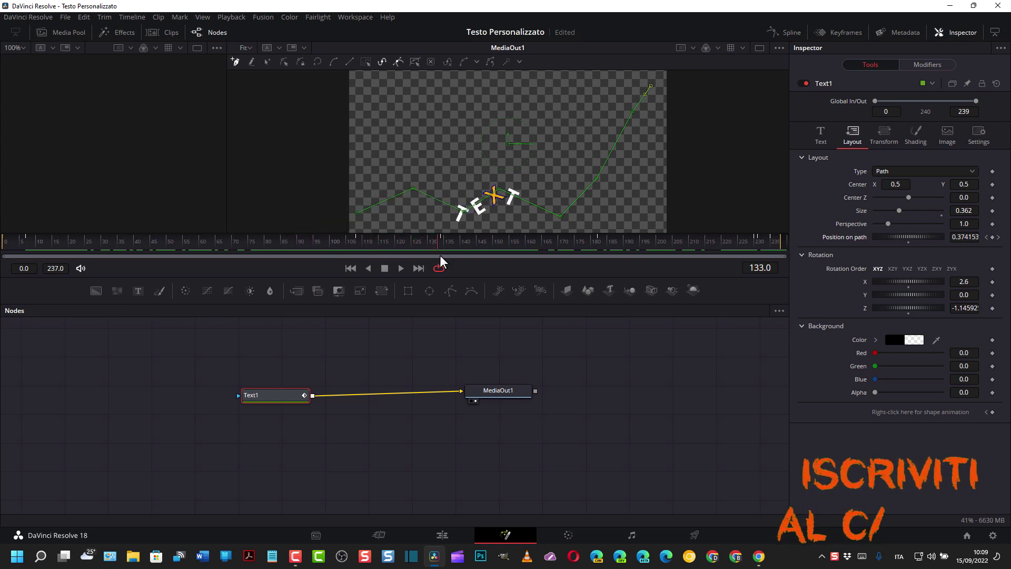
pyautogui.moveTo(385, 251)
pyautogui.mouseDown()
pyautogui.moveTo(458, 265)
pyautogui.moveTo(675, 271)
pyautogui.moveTo(729, 282)
pyautogui.moveTo(696, 283)
pyautogui.moveTo(769, 288)
pyautogui.mouseUp()
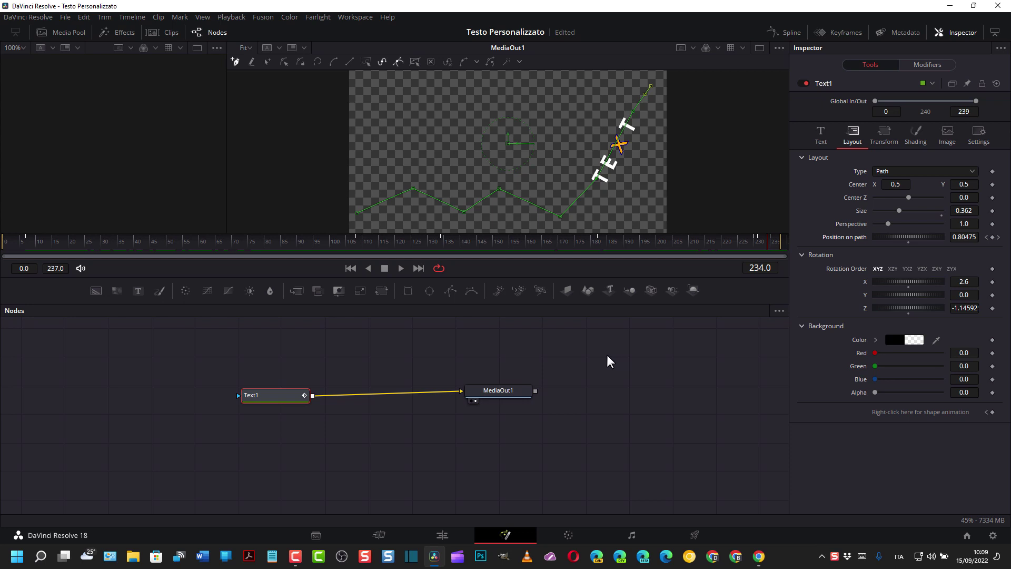
# On the Edit page, move Fusion Composition 1 to Video 2 above a Four Color Gradient on Video 1.
pyautogui.click(443, 536)
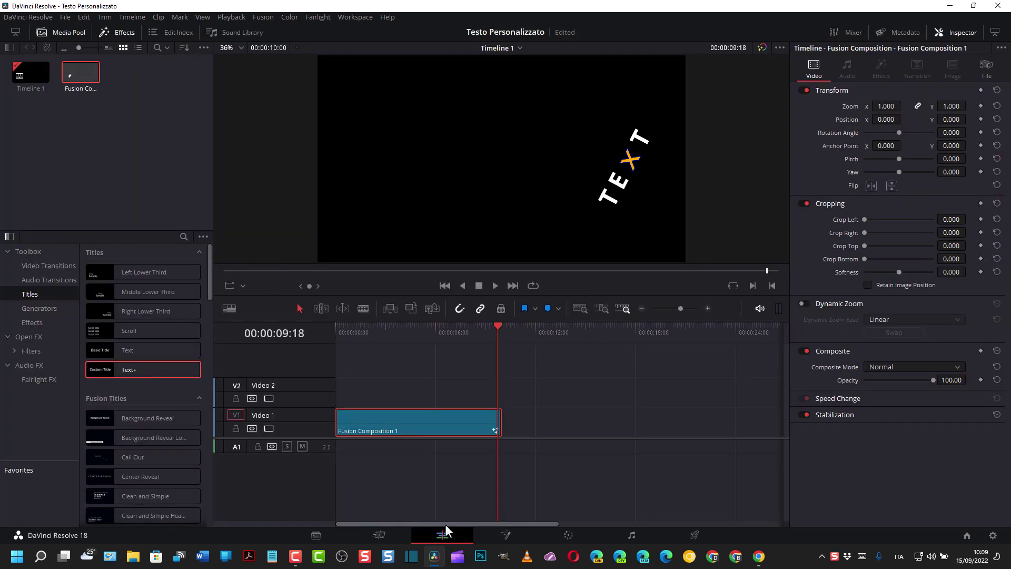
pyautogui.moveTo(402, 421); pyautogui.dragTo(399, 393)
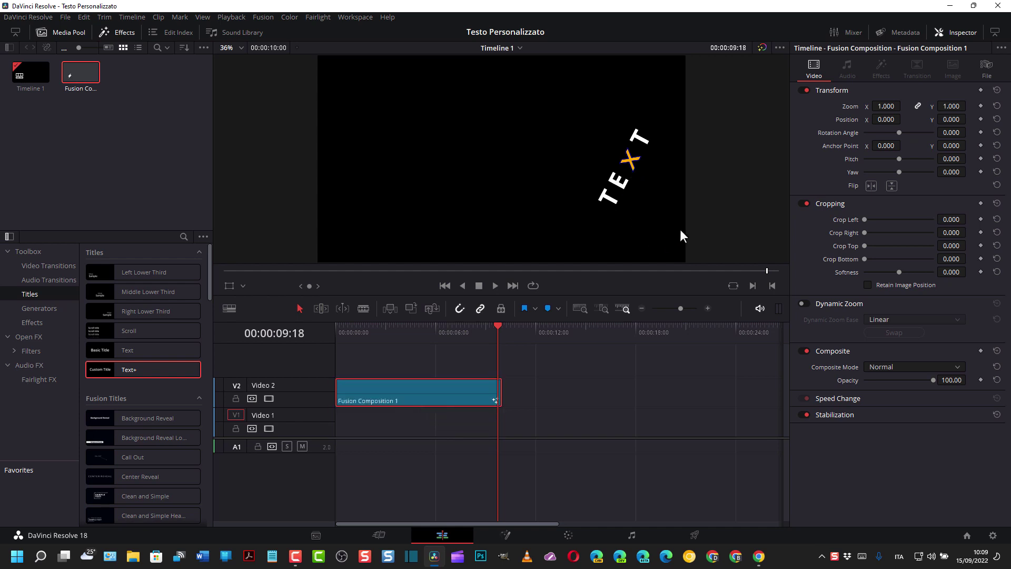
pyautogui.click(42, 309)
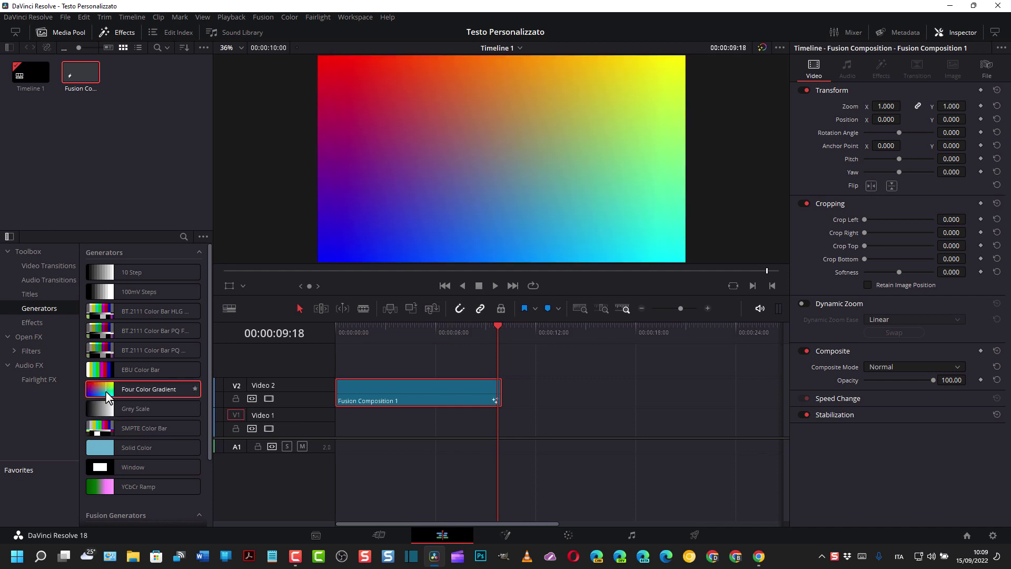
pyautogui.moveTo(105, 391); pyautogui.dragTo(337, 432)
pyautogui.moveTo(496, 326)
pyautogui.mouseDown()
pyautogui.moveTo(335, 328)
pyautogui.moveTo(455, 351)
pyautogui.moveTo(416, 361)
pyautogui.moveTo(454, 366)
pyautogui.mouseUp()
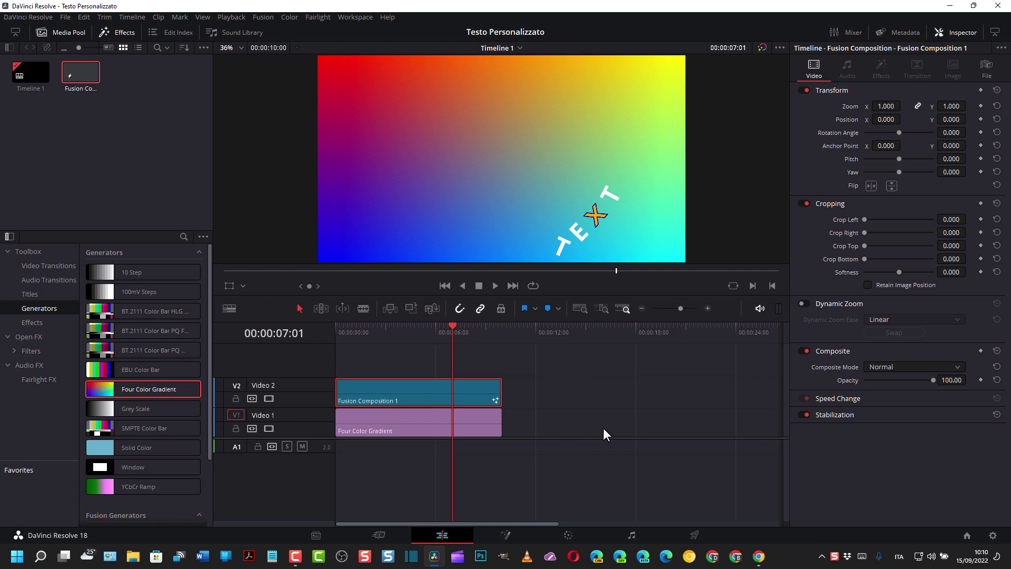
pyautogui.click(30, 295)
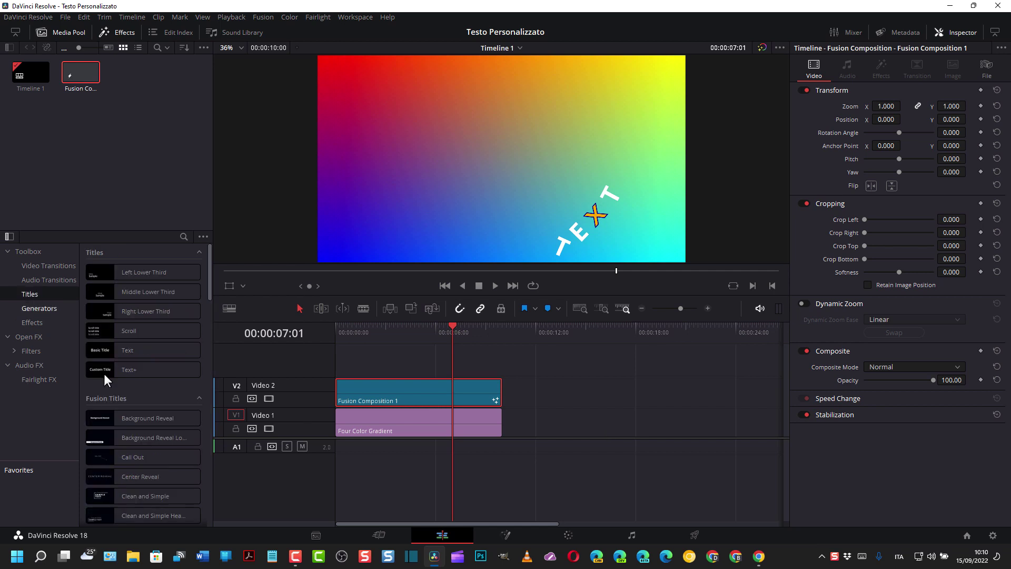